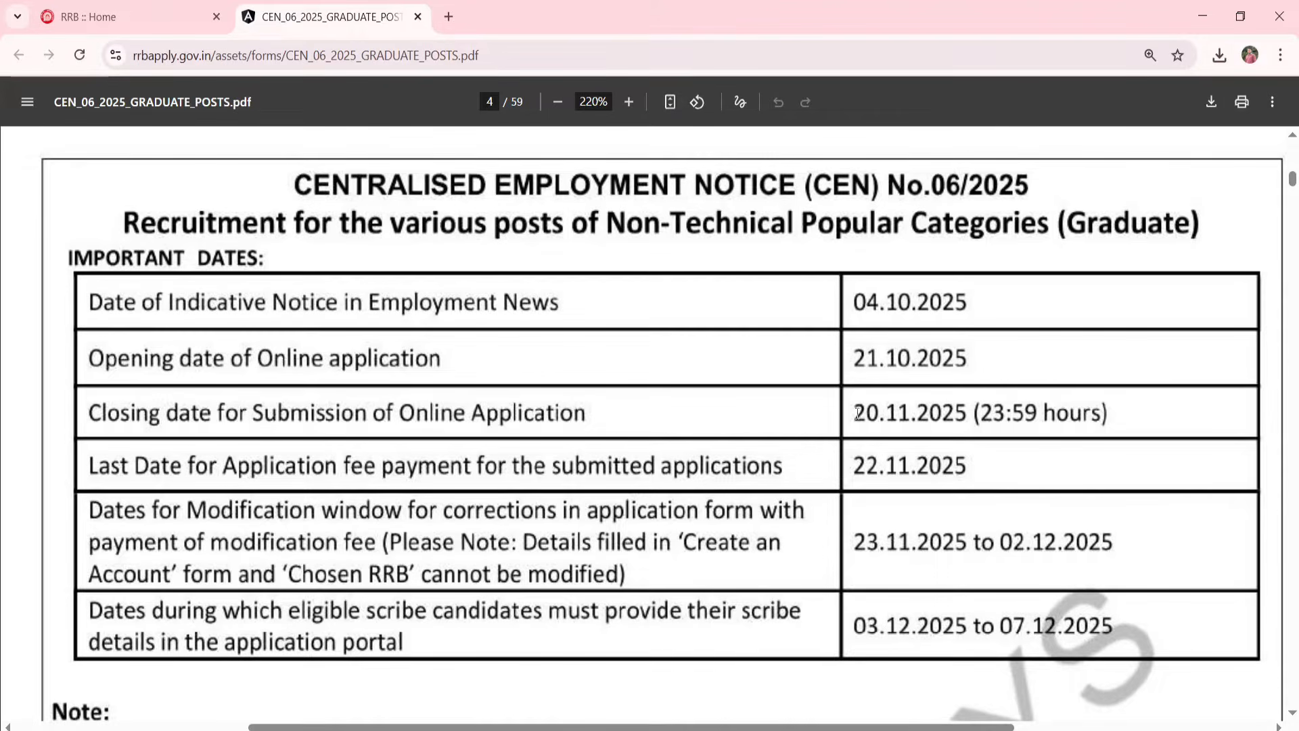
# Step: Highlight the closing date, the 18-33 age limit and the six-post vacancy table in the PDF
pyautogui.moveTo(852, 411); pyautogui.dragTo(985, 415)
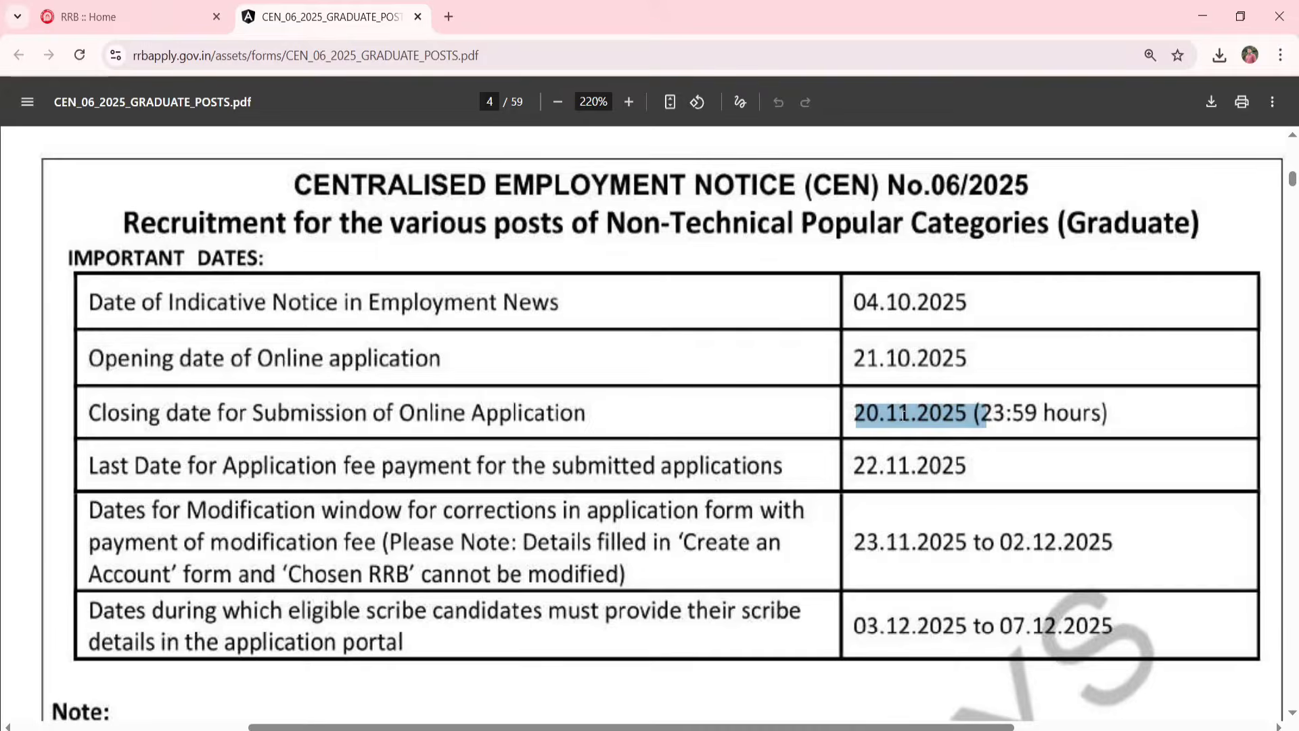
pyautogui.scroll(-15, 894, 433)
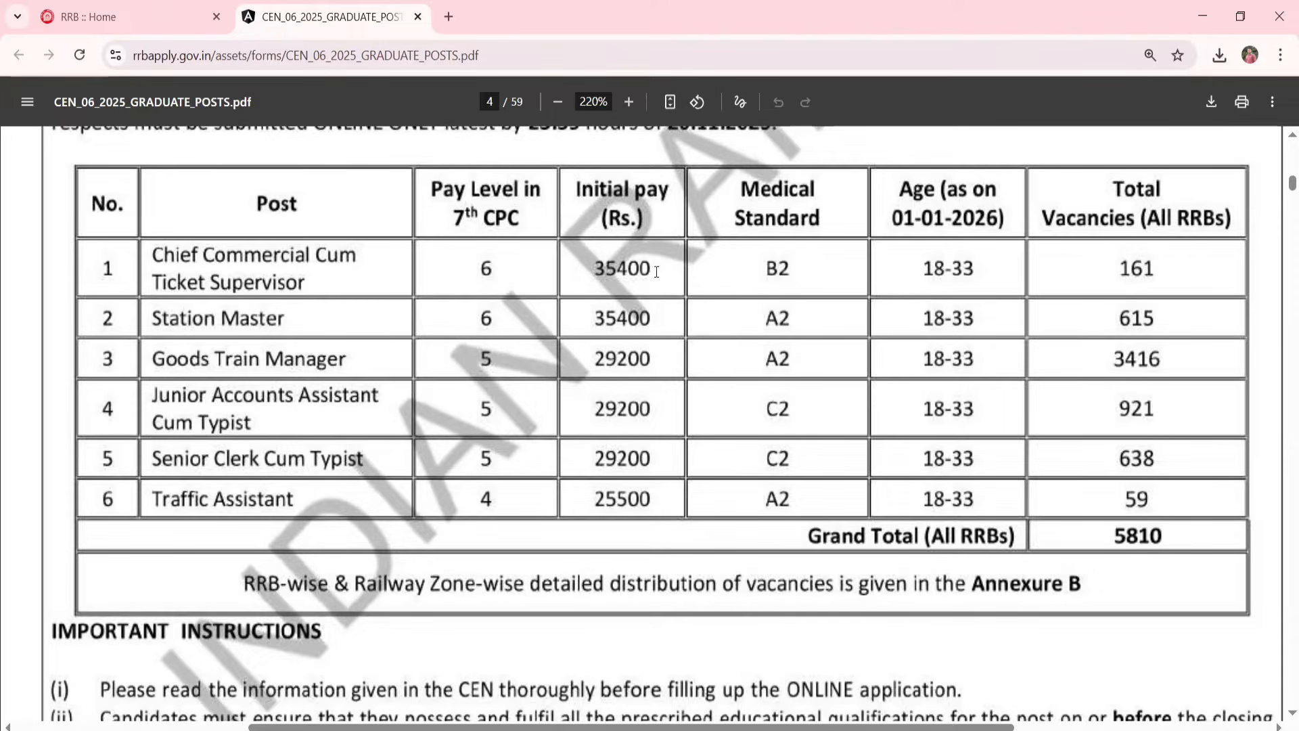
pyautogui.moveTo(599, 268); pyautogui.dragTo(1010, 280)
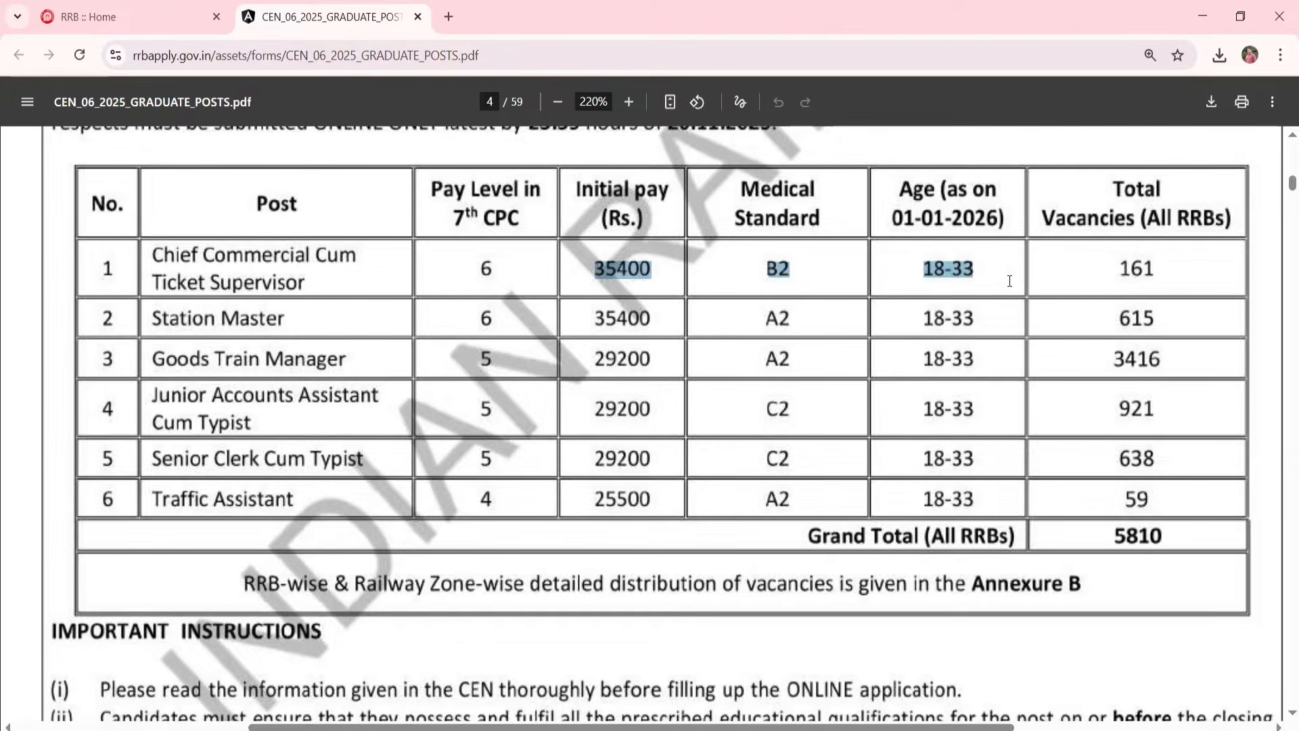
pyautogui.click(940, 265)
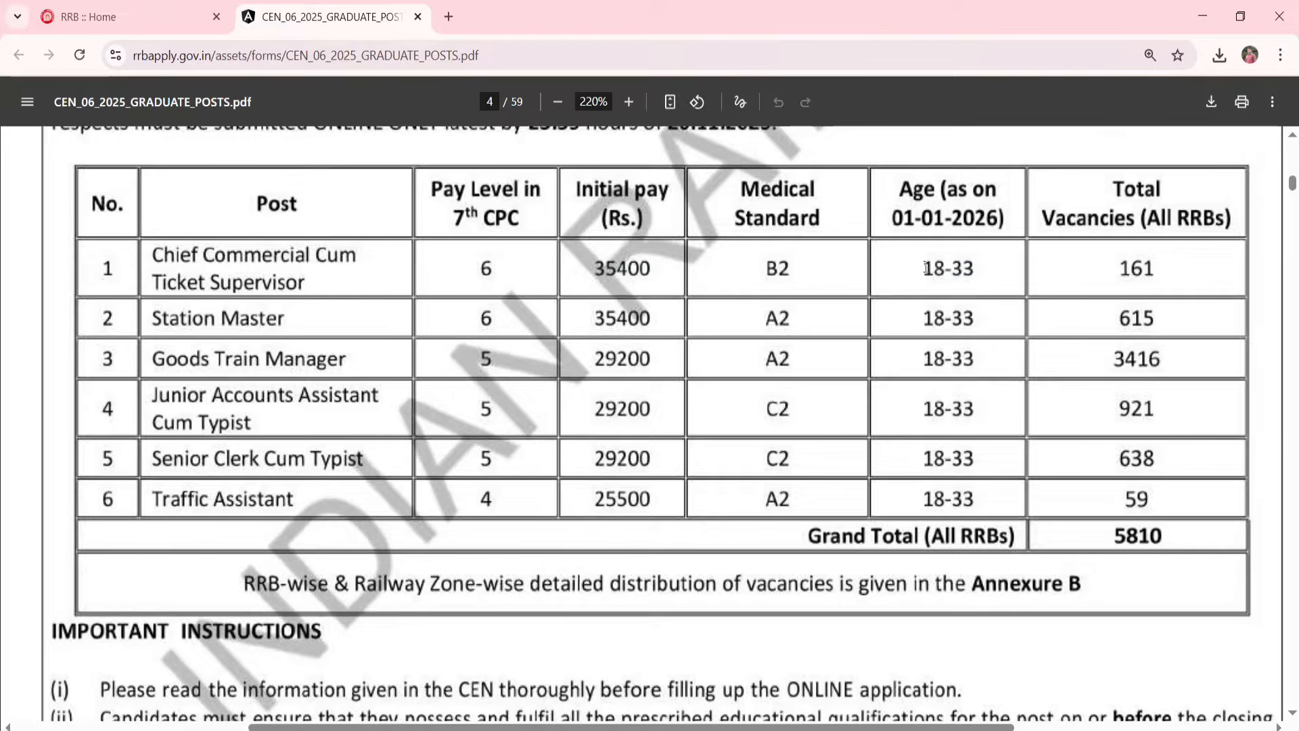
pyautogui.moveTo(923, 268); pyautogui.dragTo(992, 261)
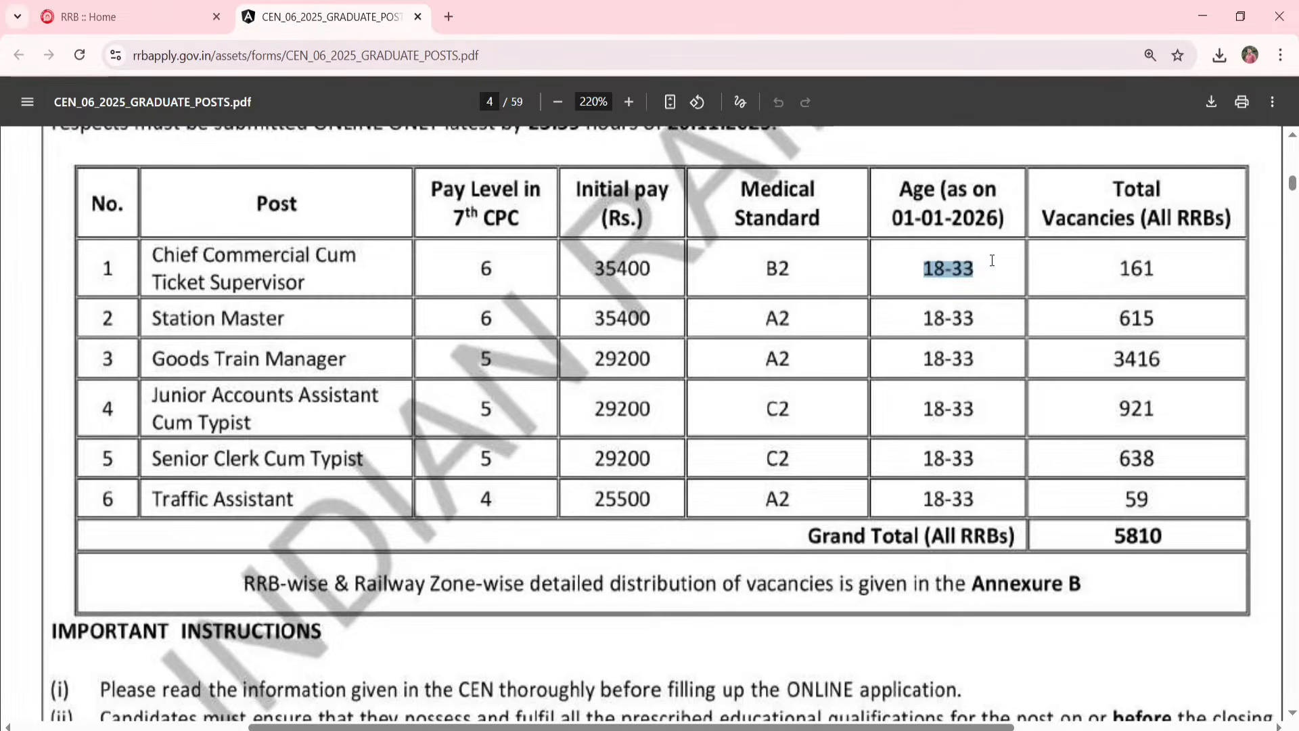
pyautogui.moveTo(153, 254); pyautogui.dragTo(516, 495)
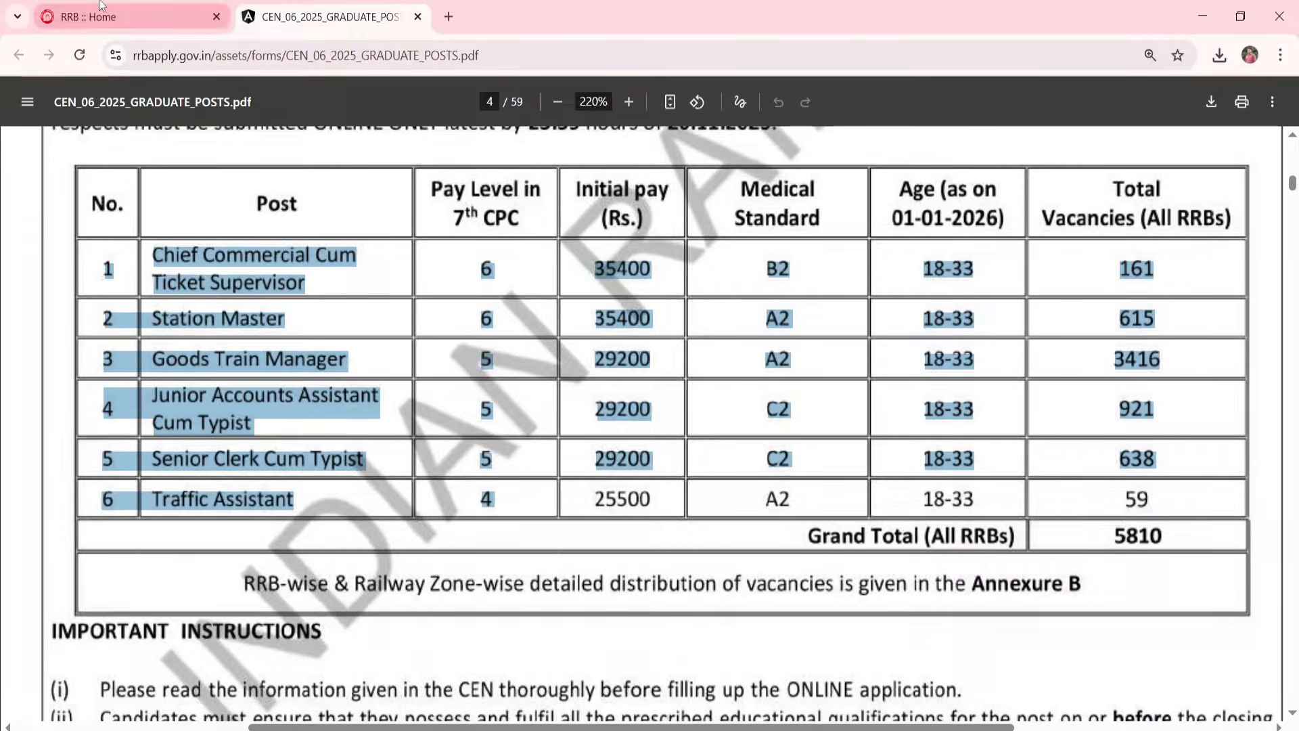
pyautogui.click(183, 18)
# Step: Load the rrbapply.gov.in home page from the address bar
pyautogui.click(180, 54)
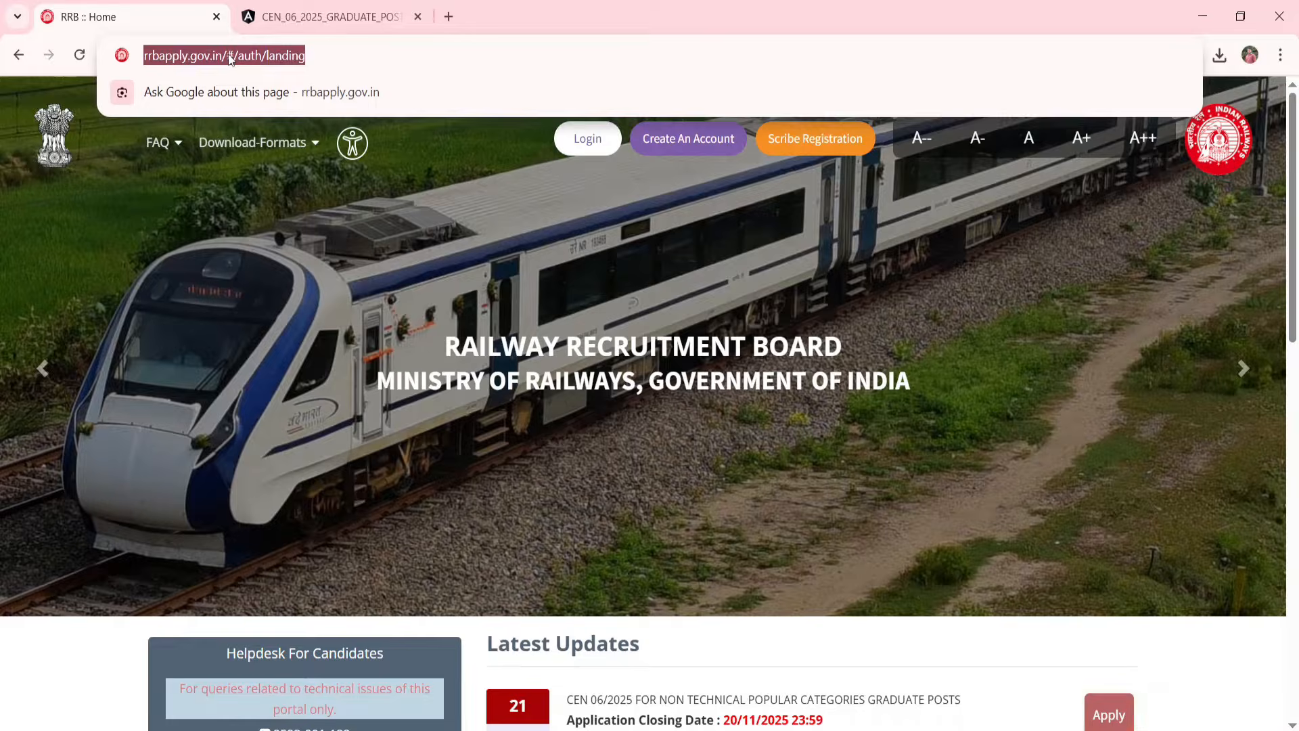
pyautogui.write('rr')
pyautogui.click(229, 56)
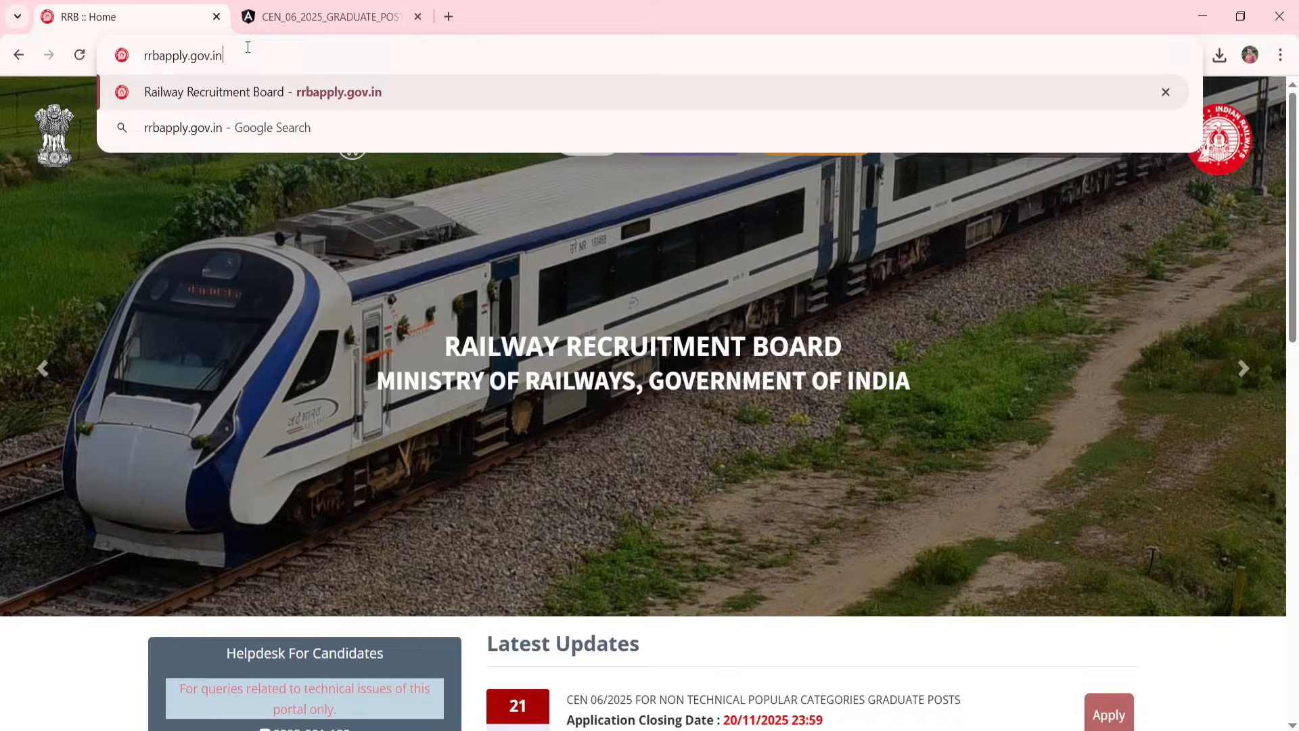
pyautogui.press('Return')
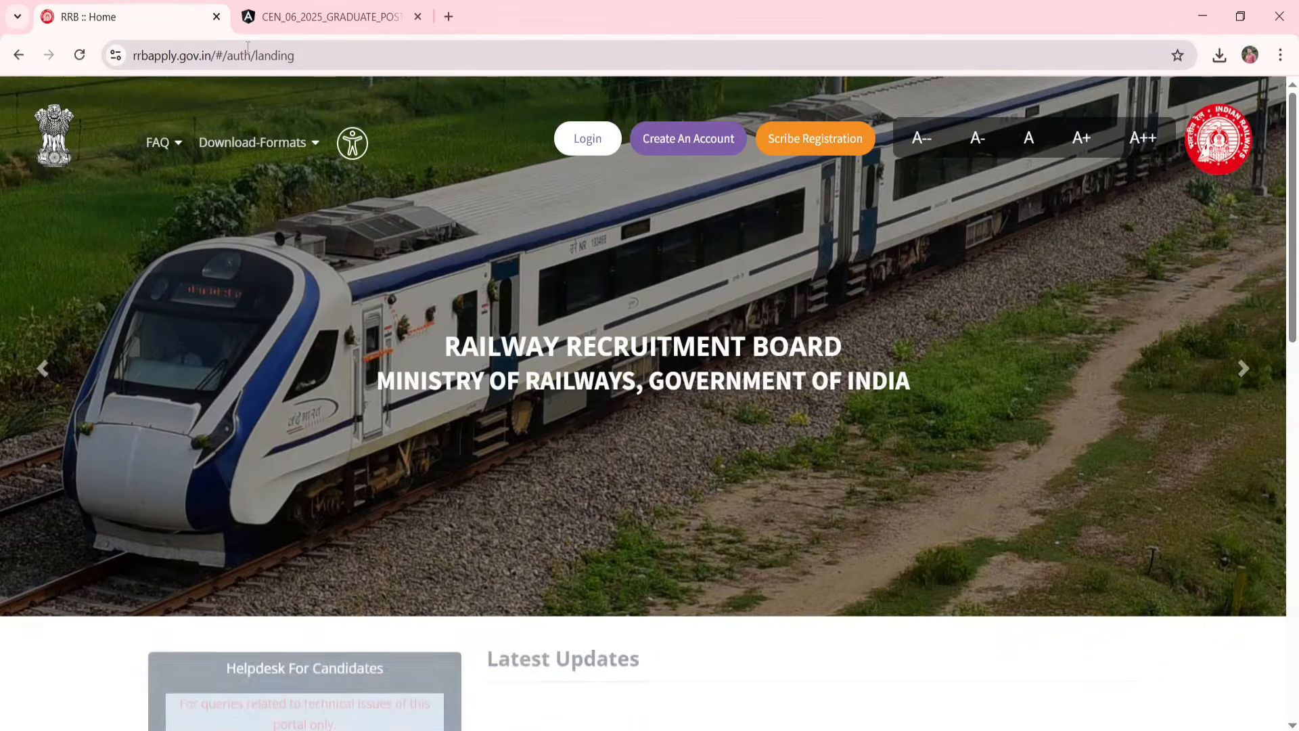
# Step: Open the CEN 06/2025 graduate posts notice from Latest Updates in a new tab, then start its application
pyautogui.scroll(-4, 519, 385)
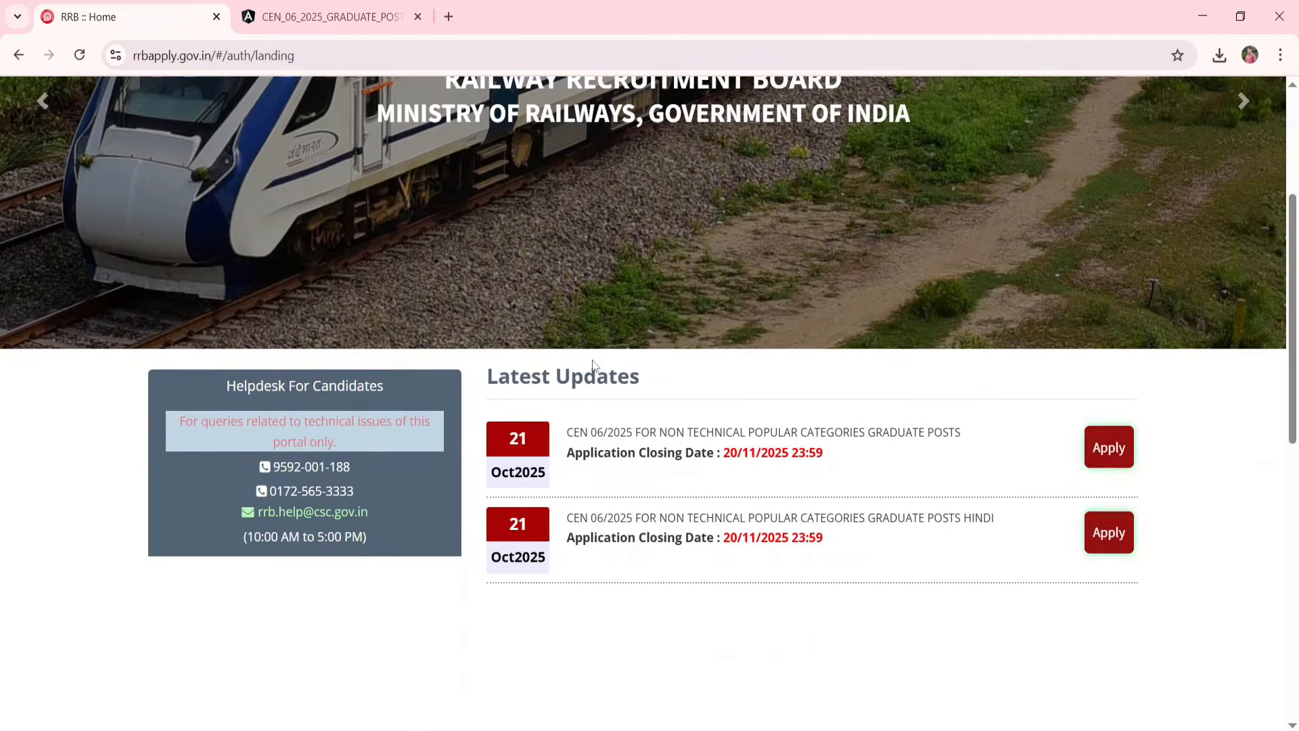
pyautogui.moveTo(489, 379); pyautogui.dragTo(699, 390)
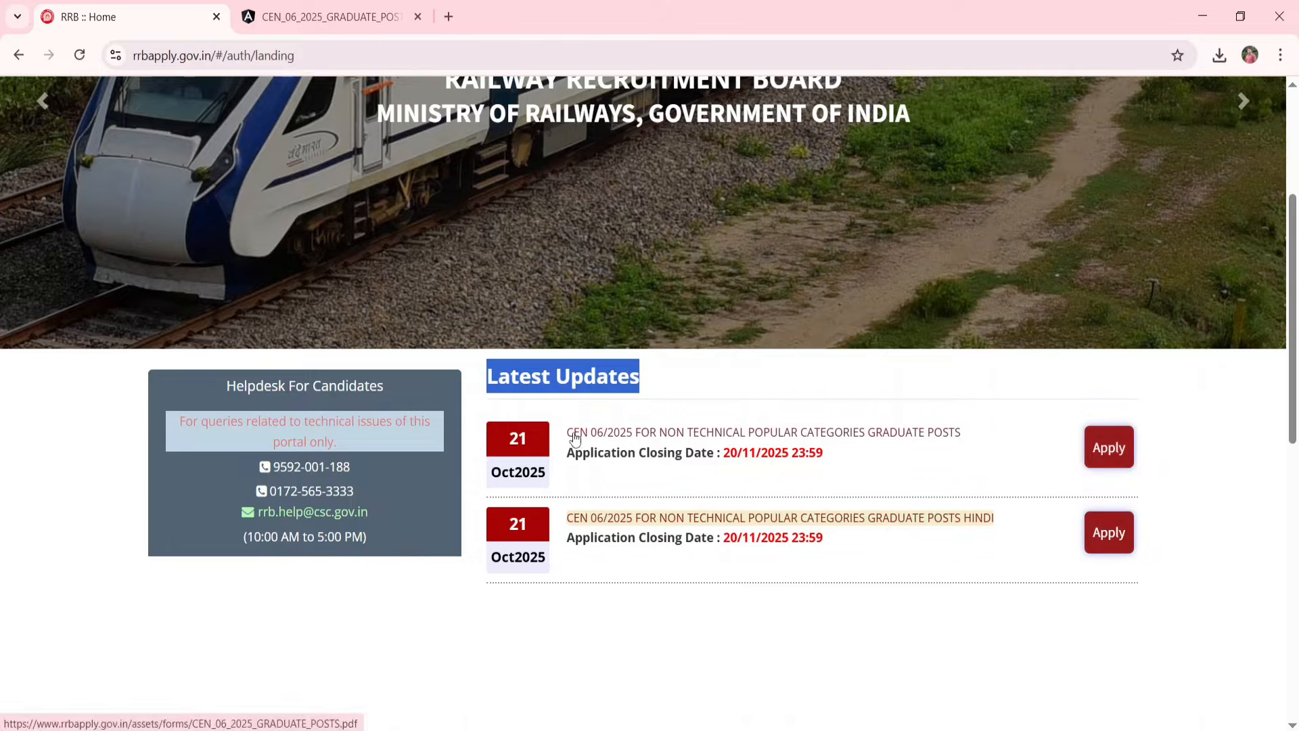
pyautogui.click(702, 434)
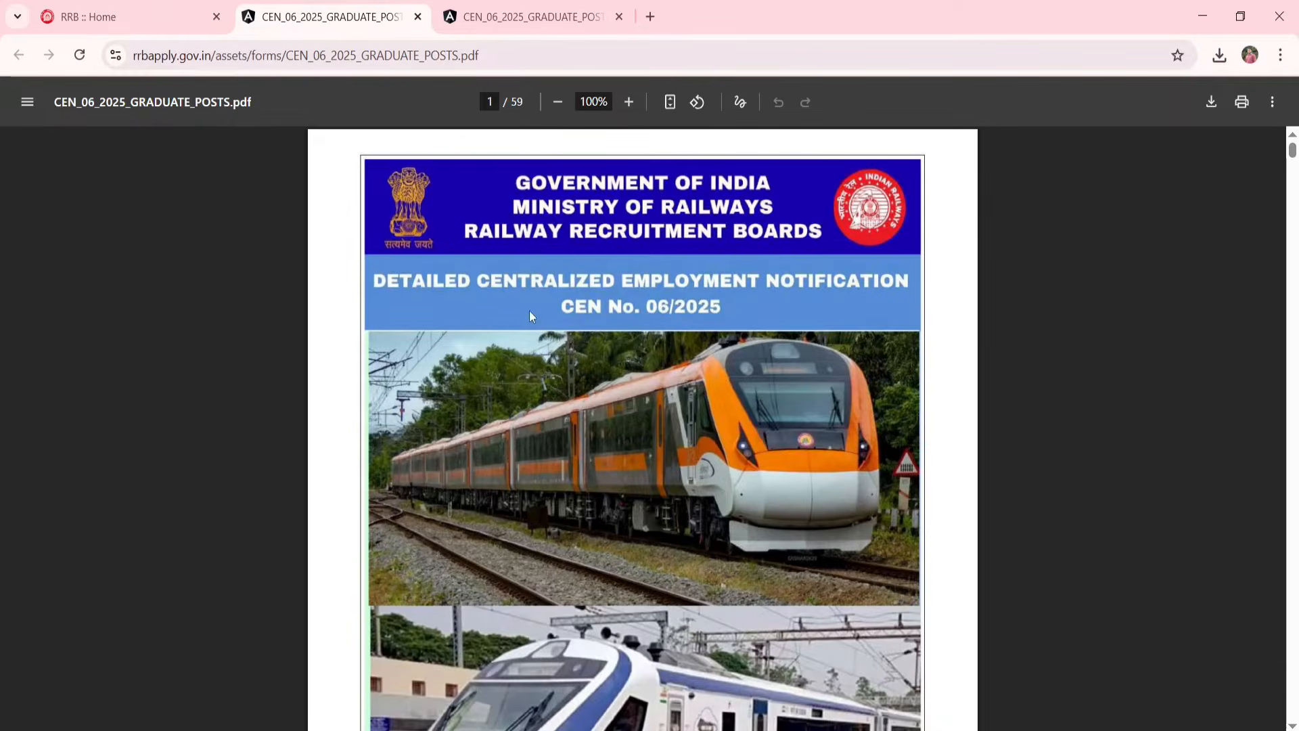
pyautogui.click(171, 18)
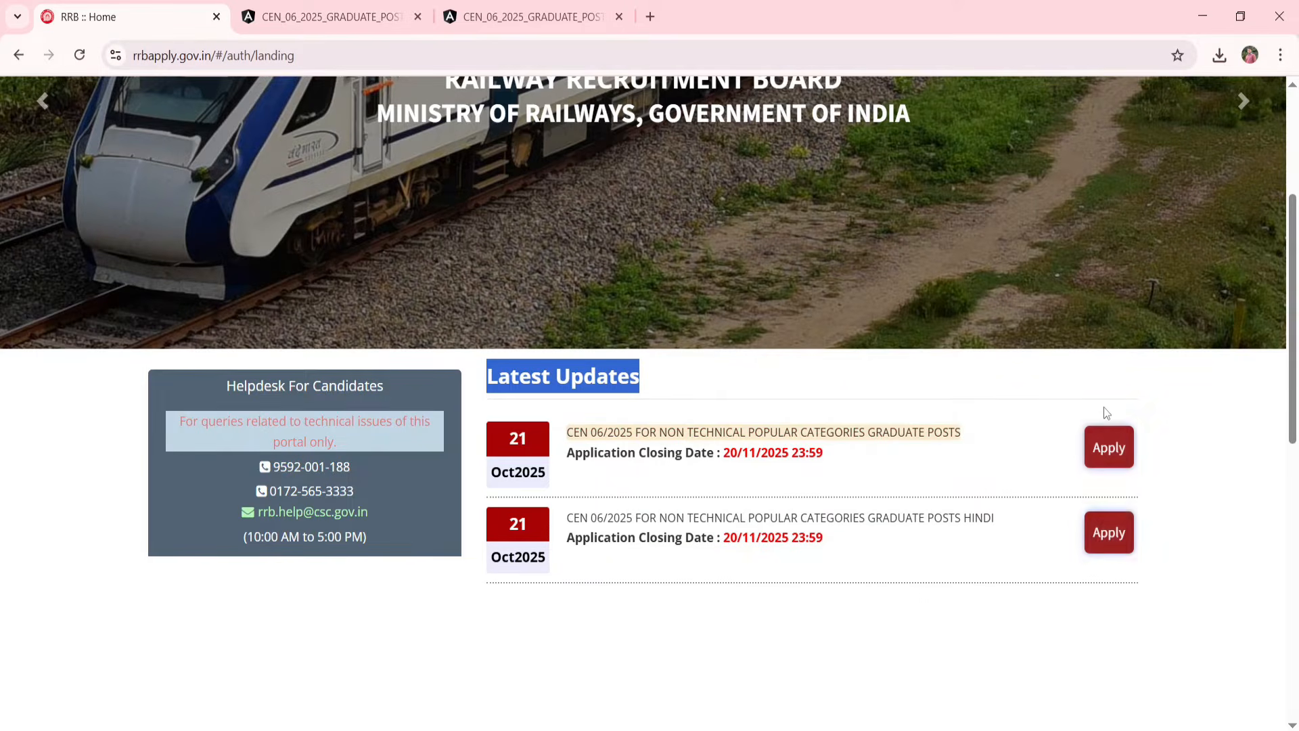
pyautogui.click(1118, 453)
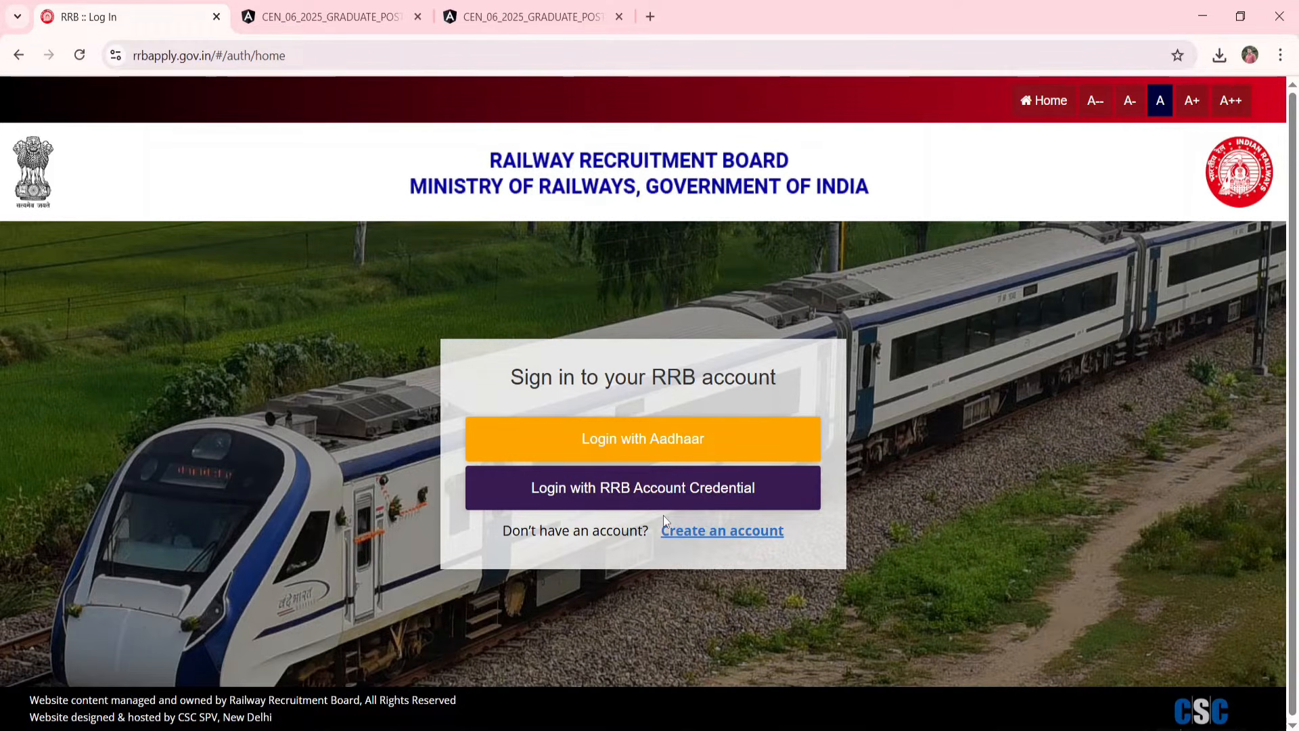
# Step: Choose to create a new account and dismiss the note about candidates registered in 2024 or 2025
pyautogui.click(731, 538)
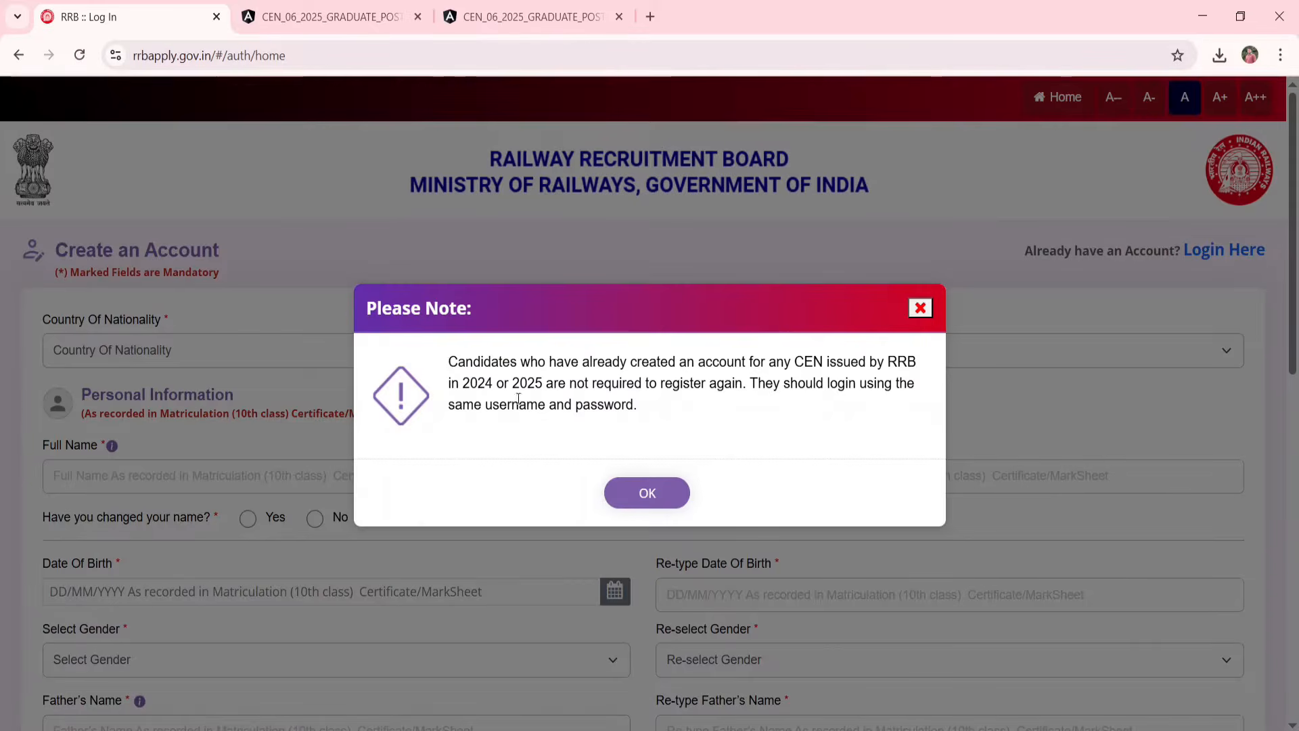
pyautogui.moveTo(449, 361); pyautogui.dragTo(733, 402)
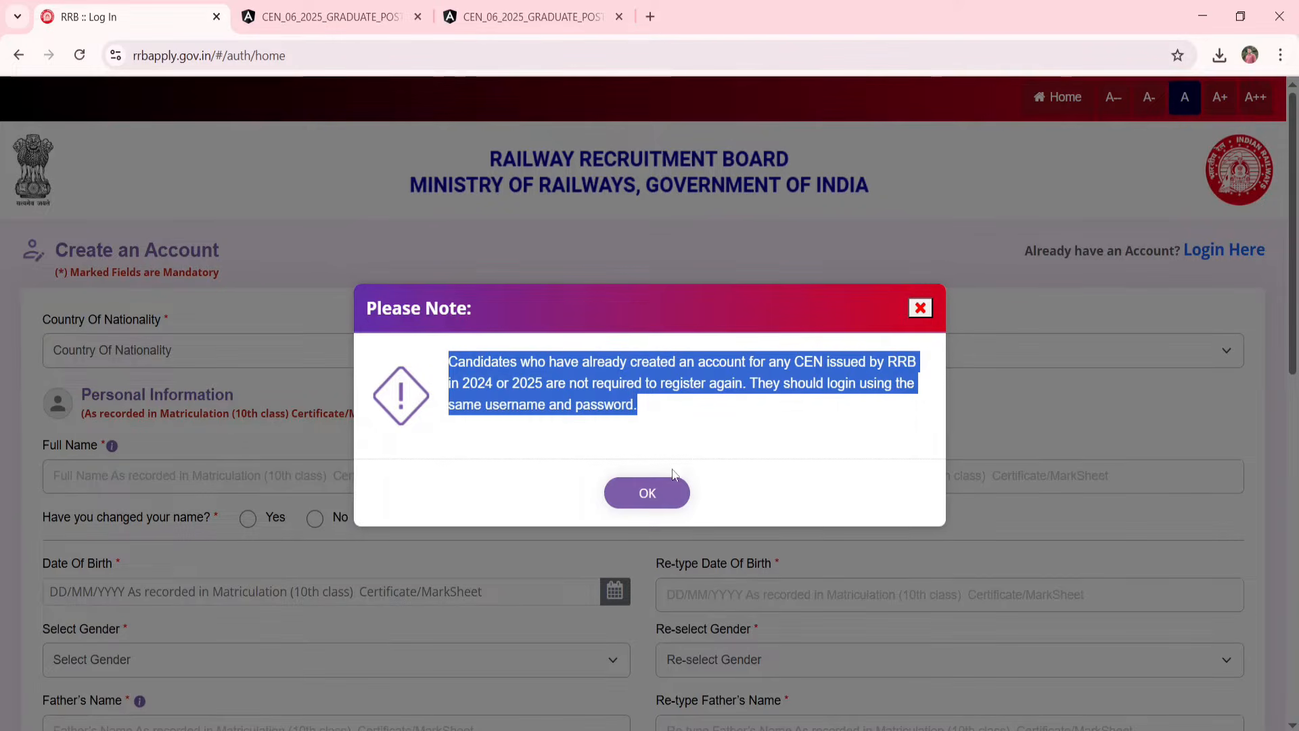
pyautogui.click(647, 494)
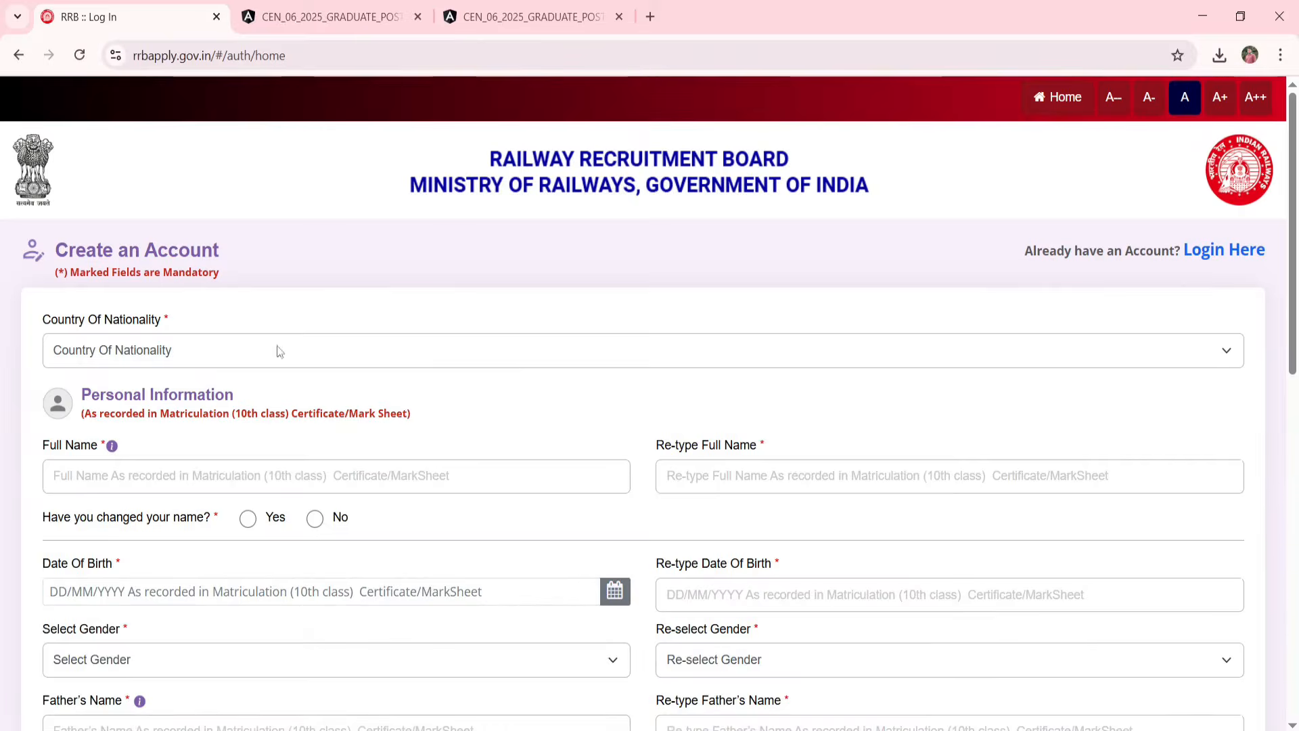
# Step: Set Country Of Nationality to India and enter ABC as the full name
pyautogui.click(144, 354)
pyautogui.click(119, 400)
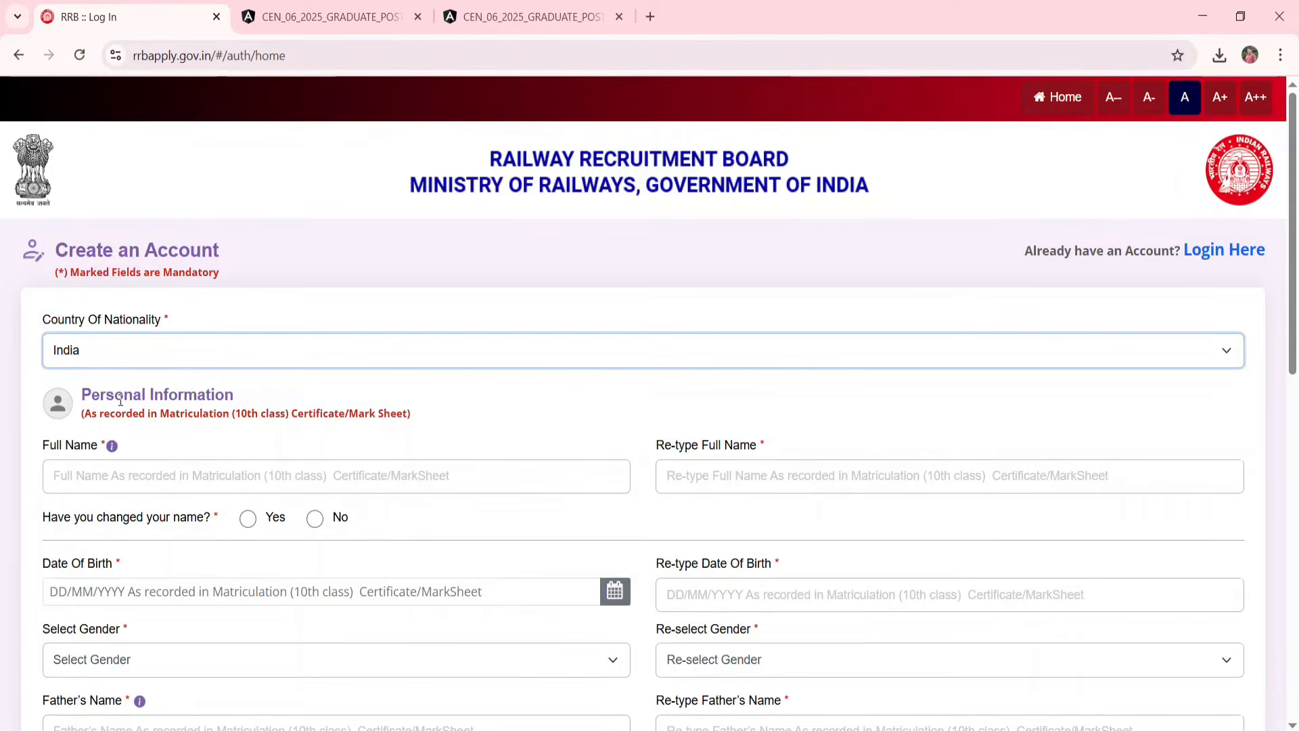
pyautogui.scroll(-3, 187, 406)
pyautogui.click(169, 292)
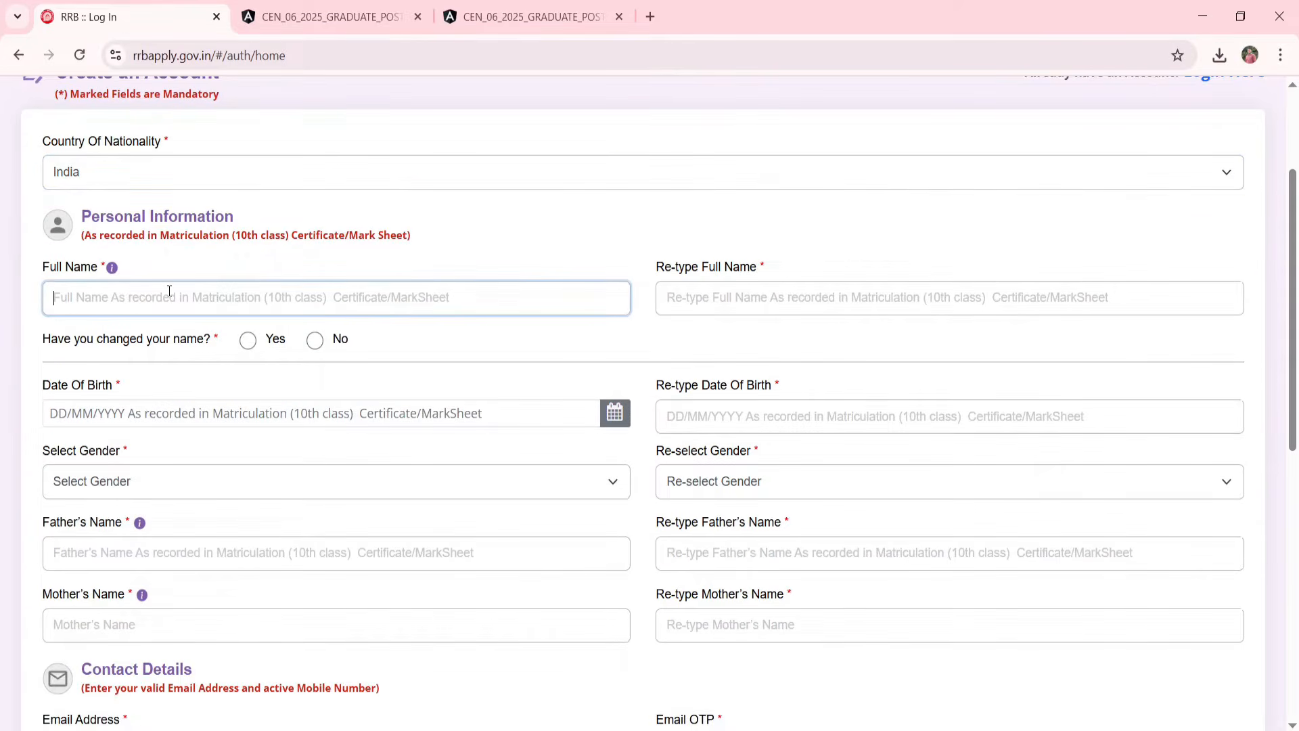
pyautogui.write('ABC')
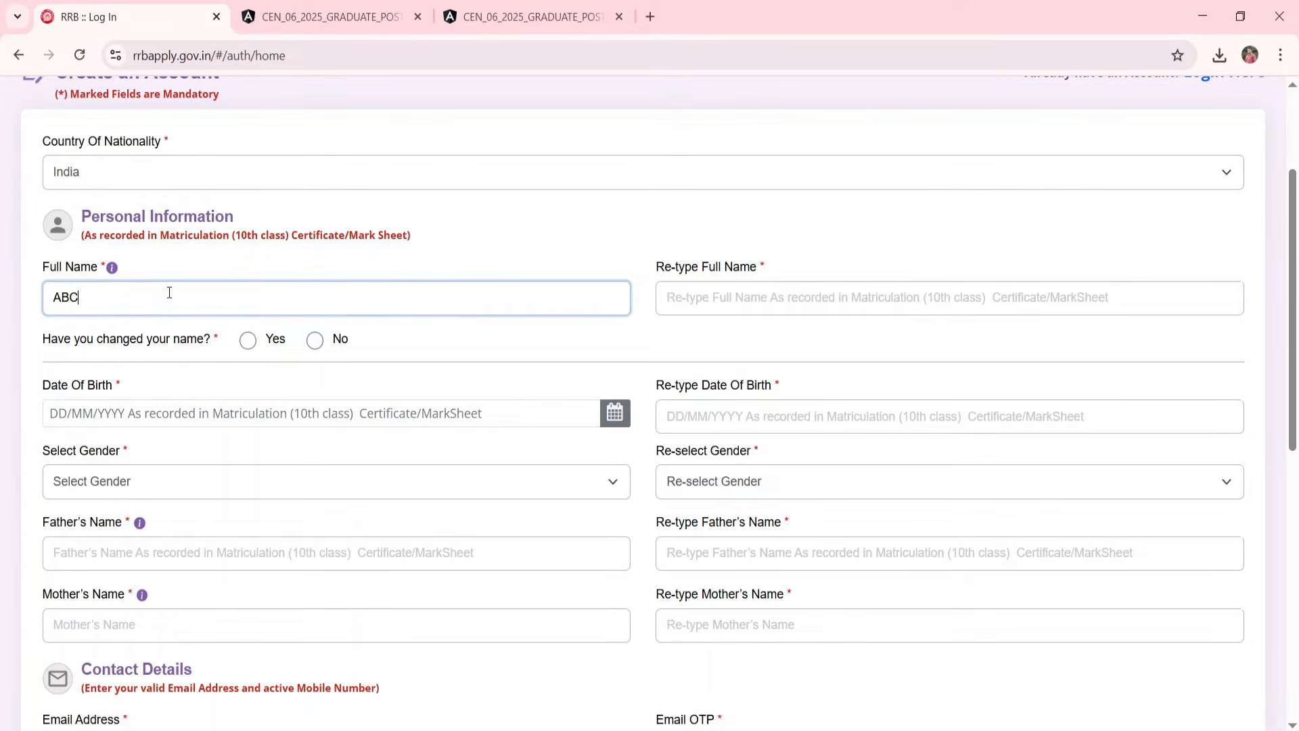
pyautogui.moveTo(662, 273); pyautogui.dragTo(790, 272)
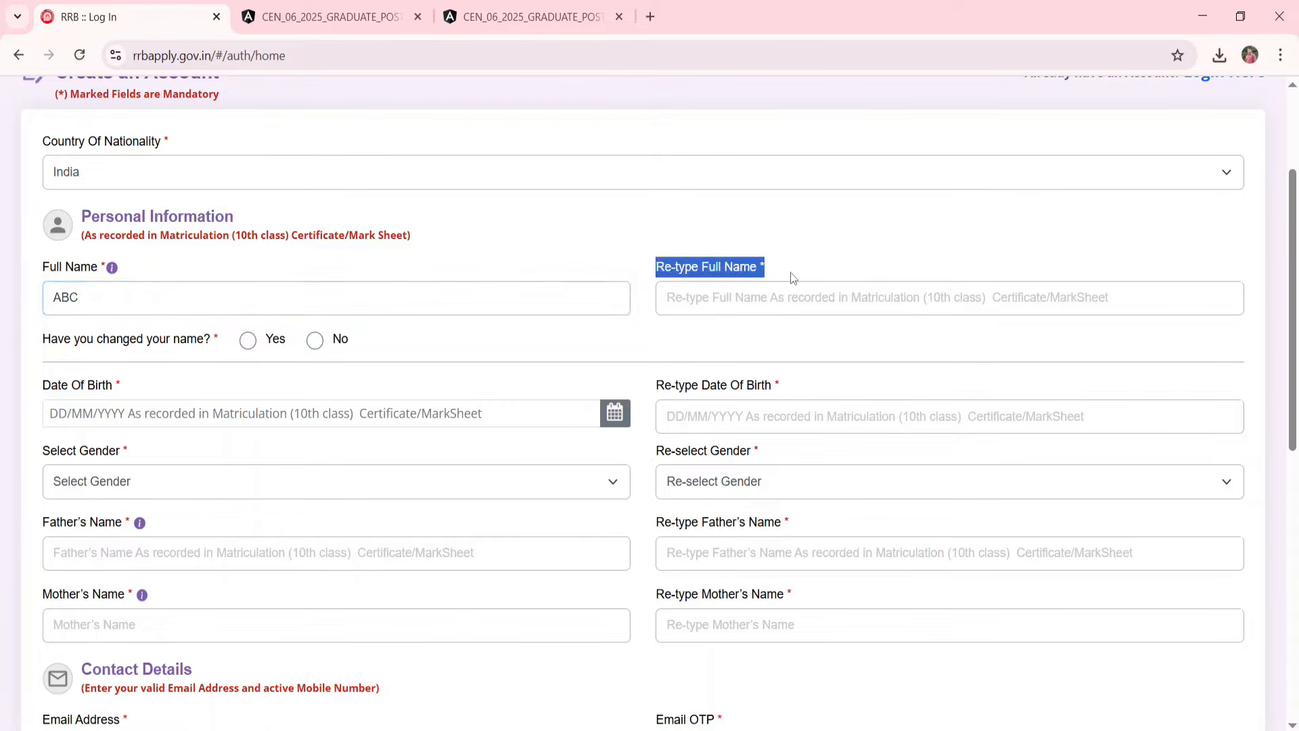
pyautogui.click(126, 300)
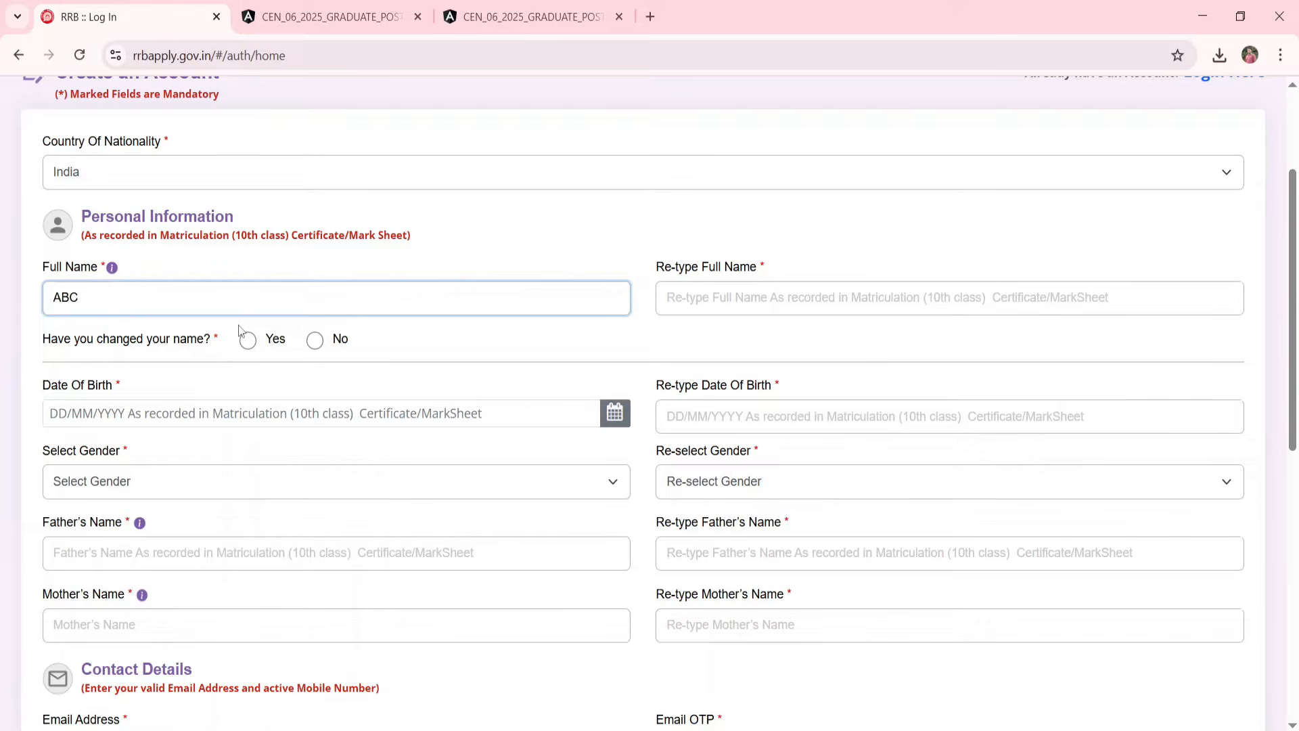
# Step: Enter ABC again in the Re-type Full Name field
pyautogui.click(714, 298)
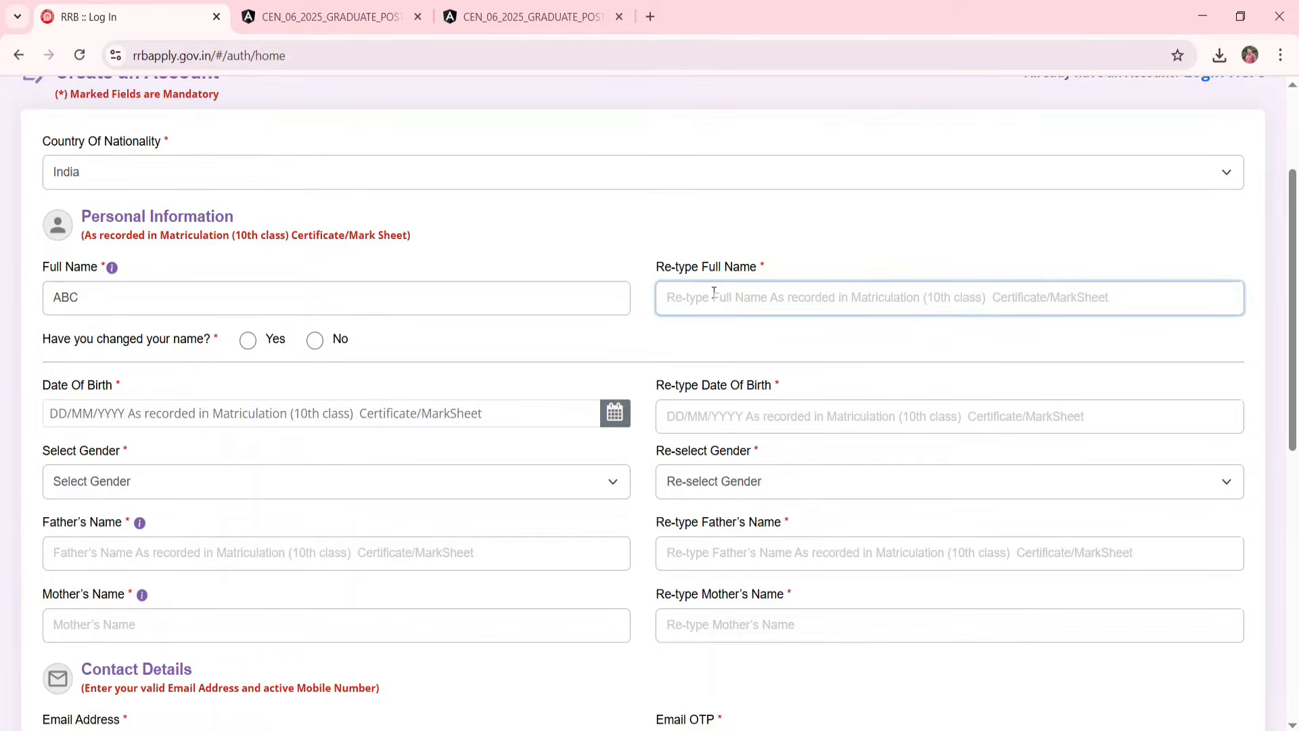
pyautogui.write('A')
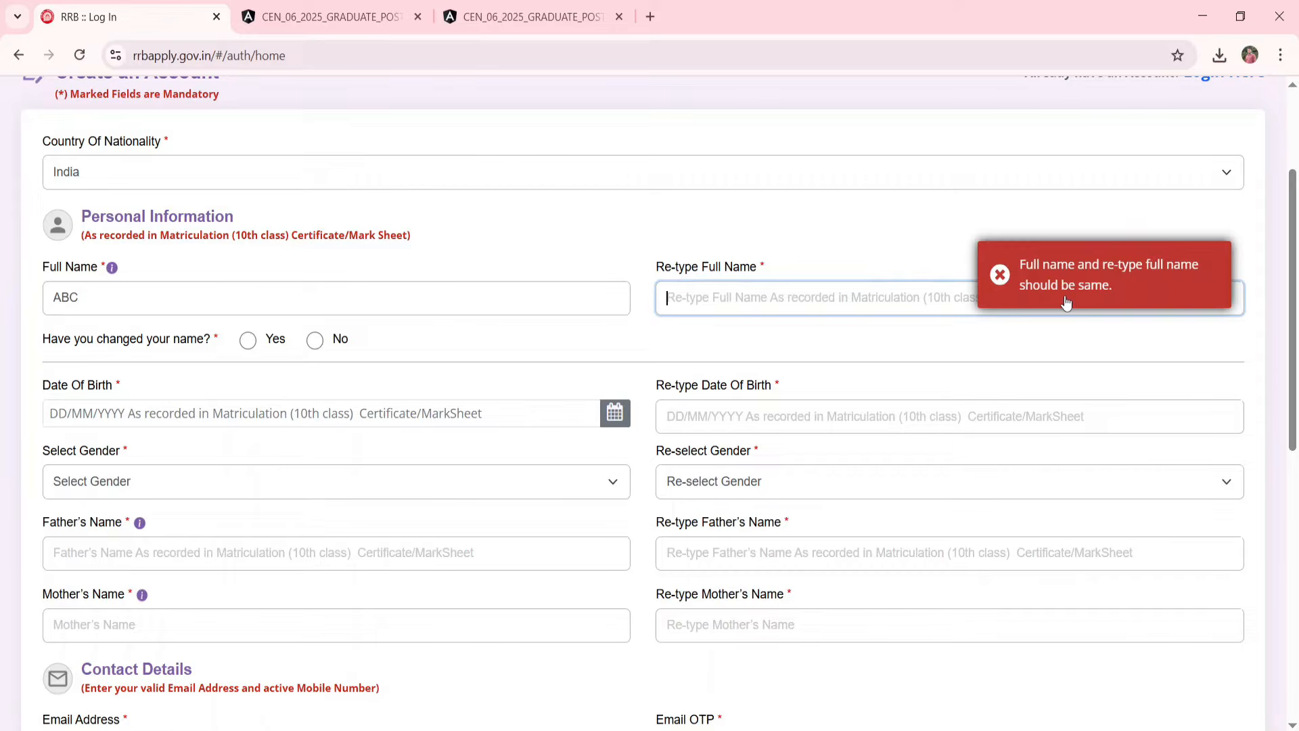
pyautogui.moveTo(125, 300); pyautogui.dragTo(3, 295)
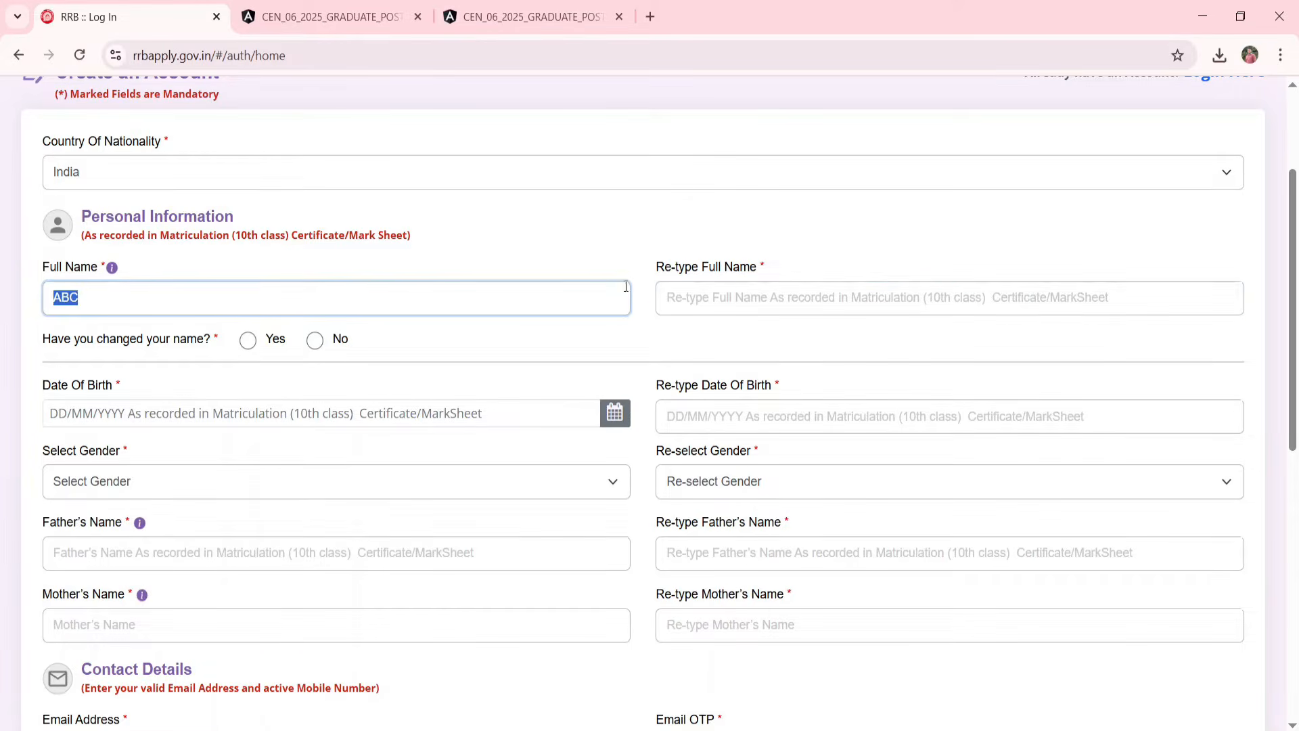
pyautogui.click(741, 301)
pyautogui.write('ABC')
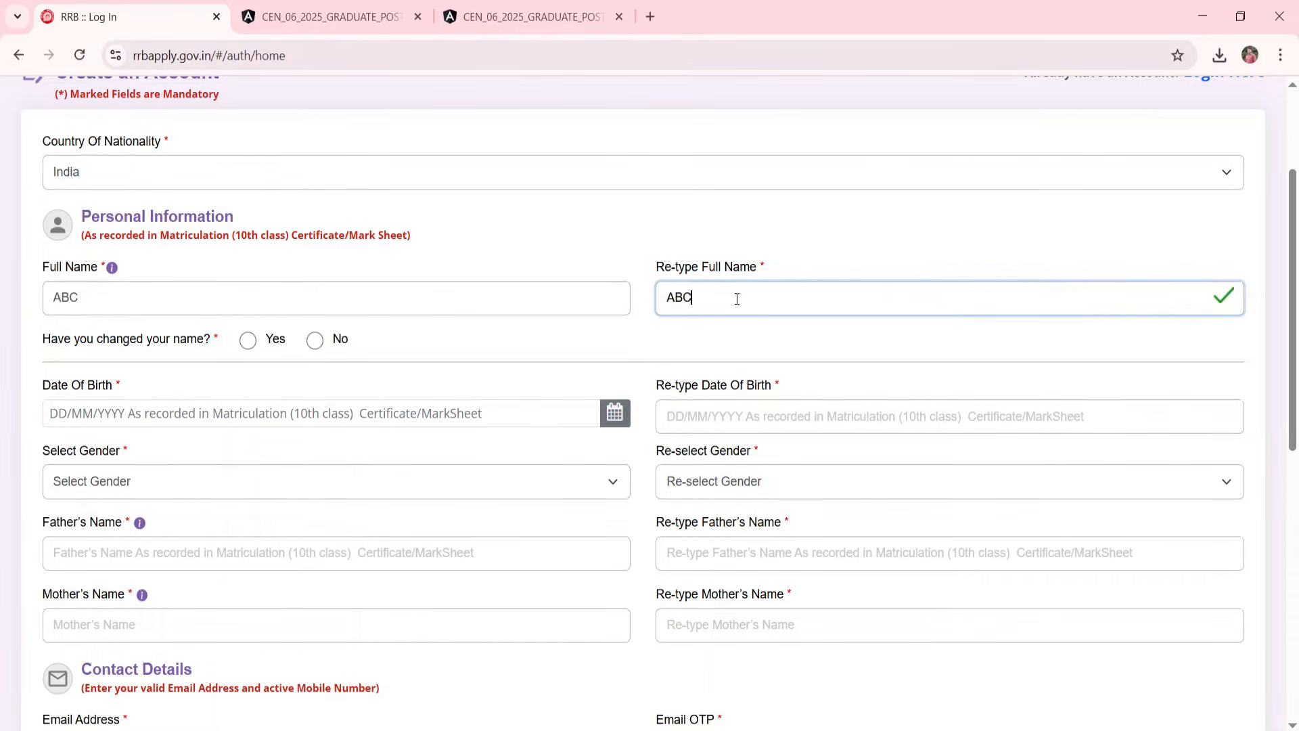
pyautogui.click(815, 241)
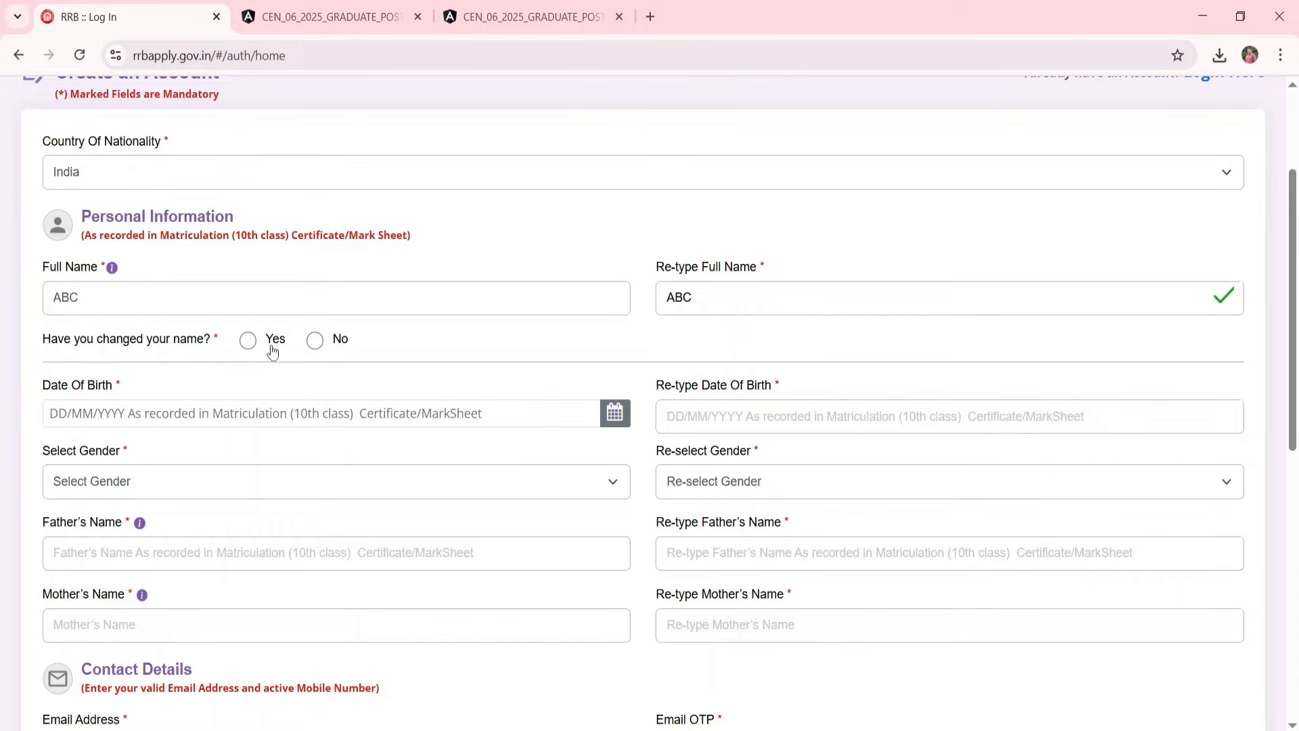
# Step: Answer No to name change, leaving the date of birth fields empty
pyautogui.click(315, 340)
pyautogui.click(107, 418)
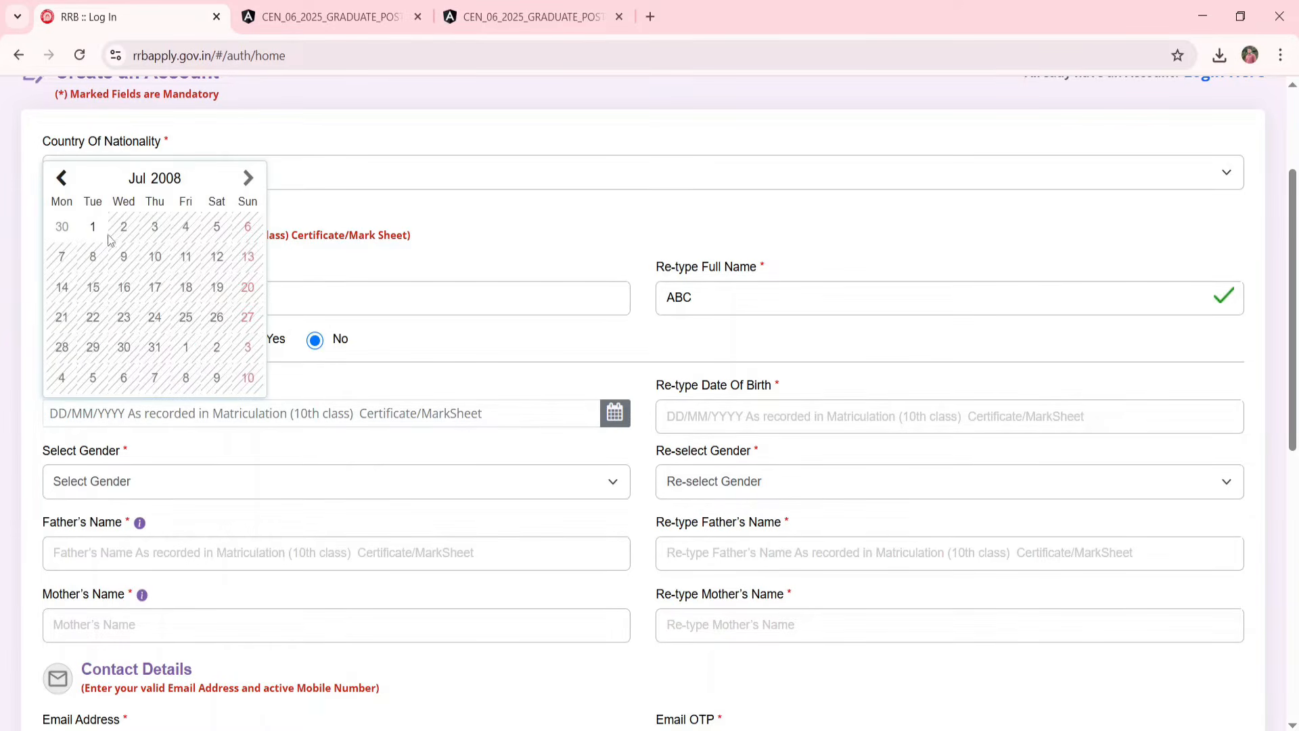
pyautogui.click(339, 376)
pyautogui.click(741, 419)
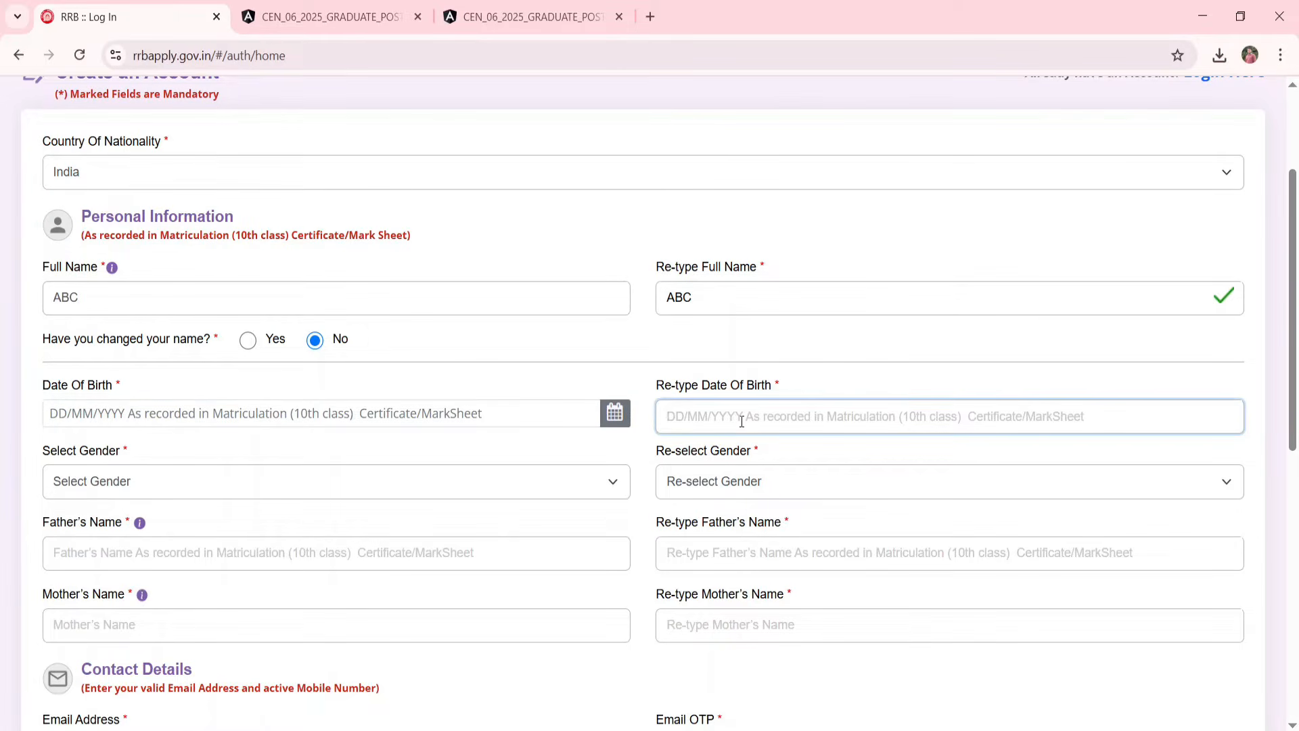
pyautogui.scroll(-1, 364, 489)
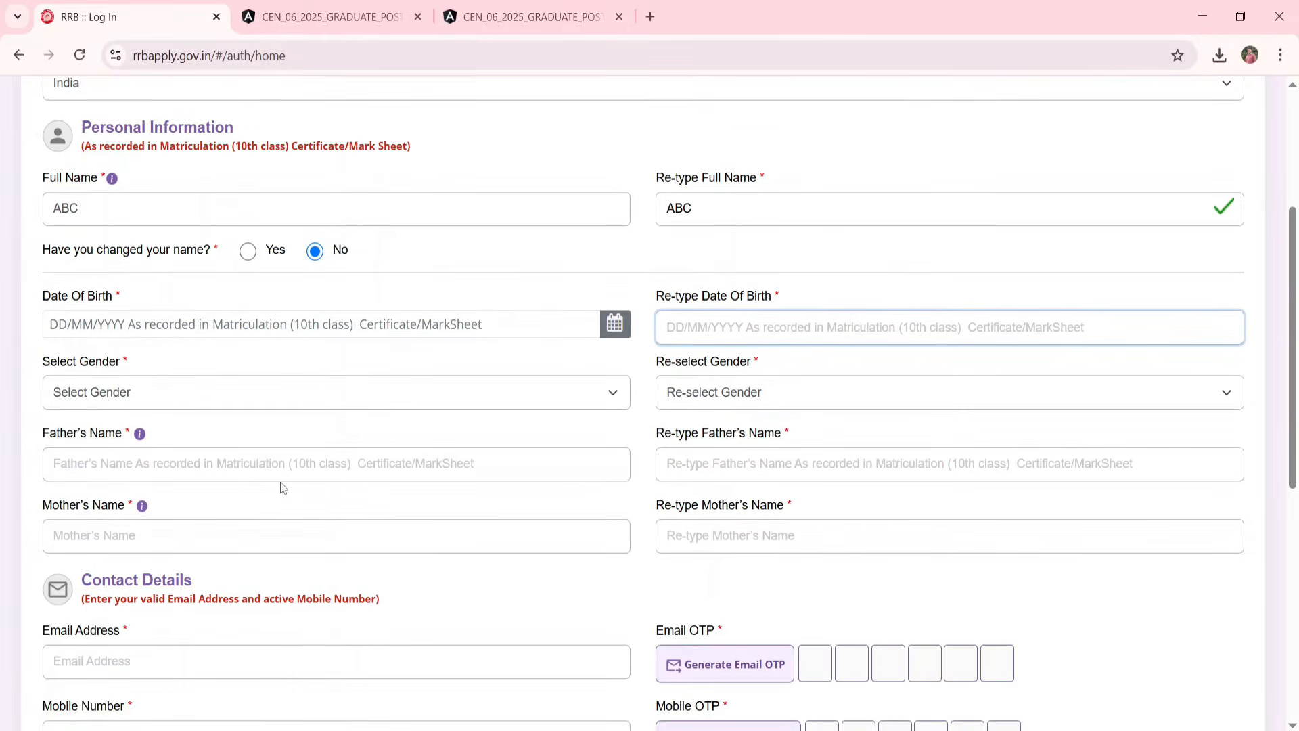
pyautogui.click(104, 396)
pyautogui.click(756, 398)
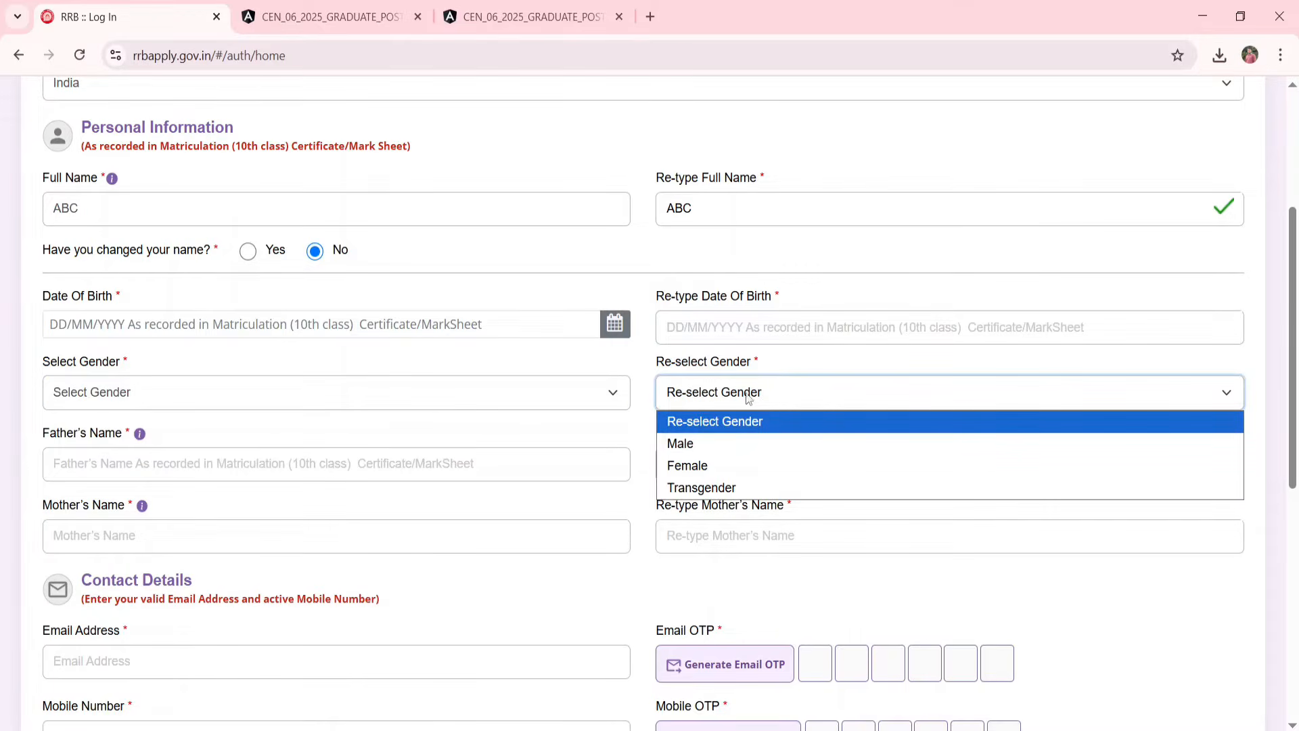
pyautogui.click(706, 396)
pyautogui.click(184, 461)
pyautogui.click(703, 463)
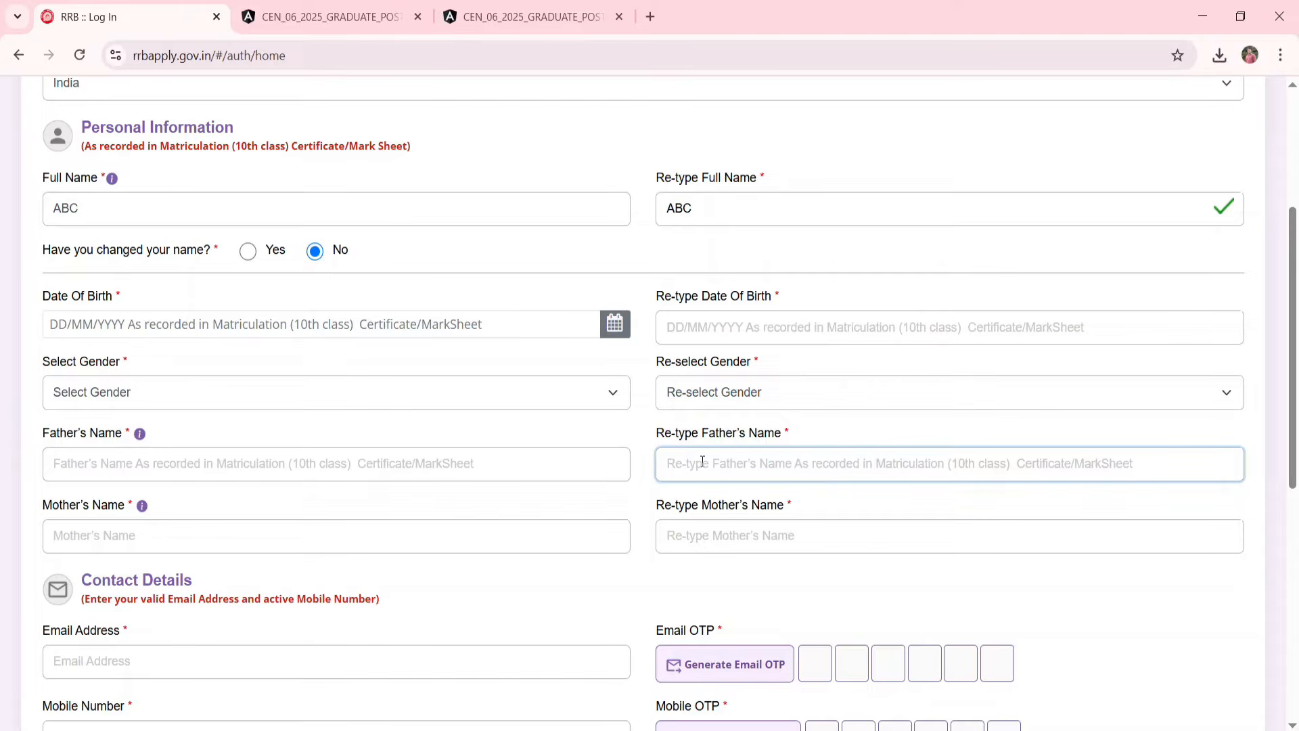
pyautogui.click(148, 542)
pyautogui.click(778, 540)
pyautogui.scroll(-3, 566, 562)
pyautogui.click(184, 485)
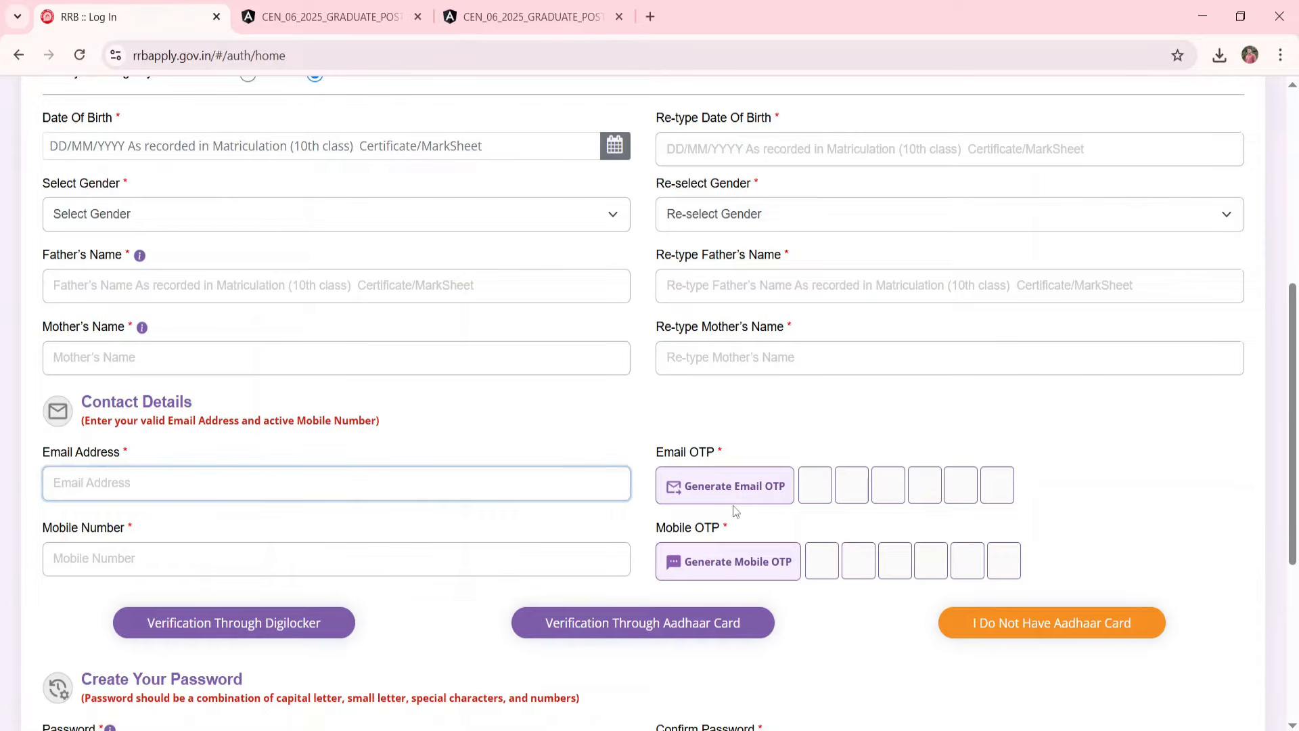
pyautogui.click(816, 489)
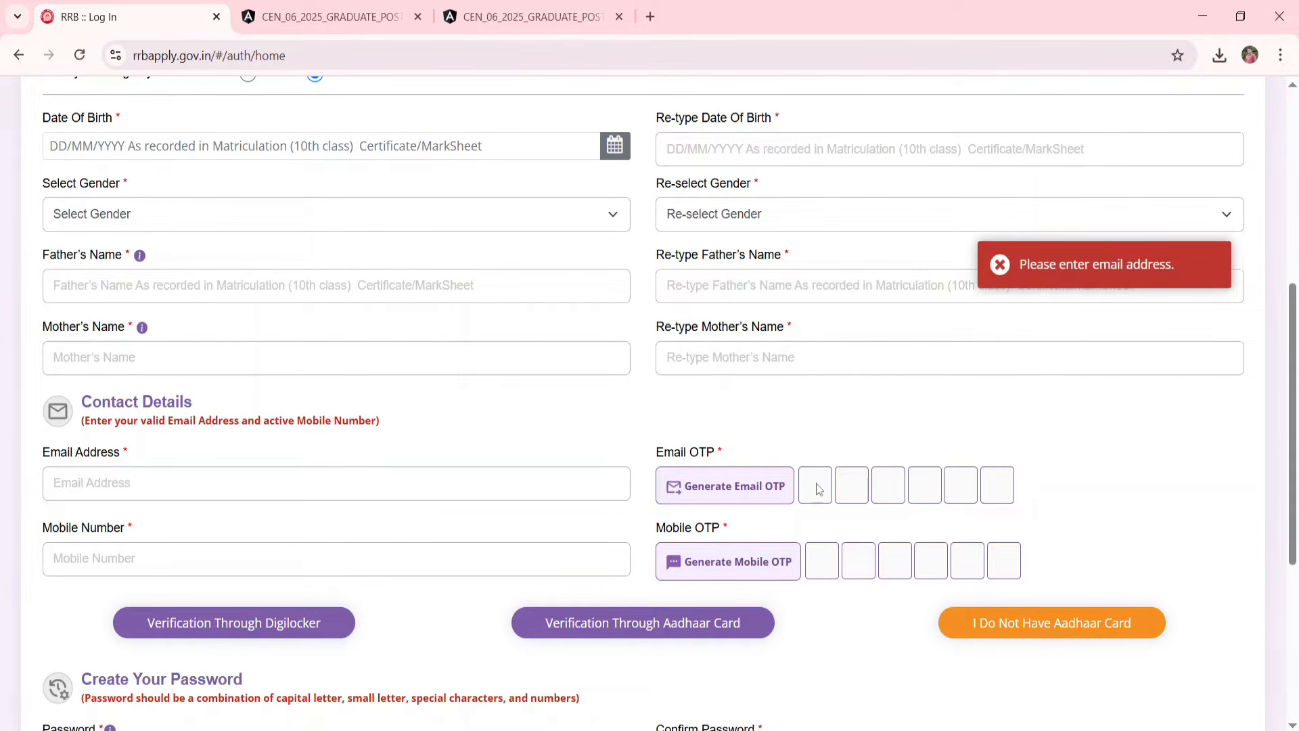
pyautogui.click(126, 565)
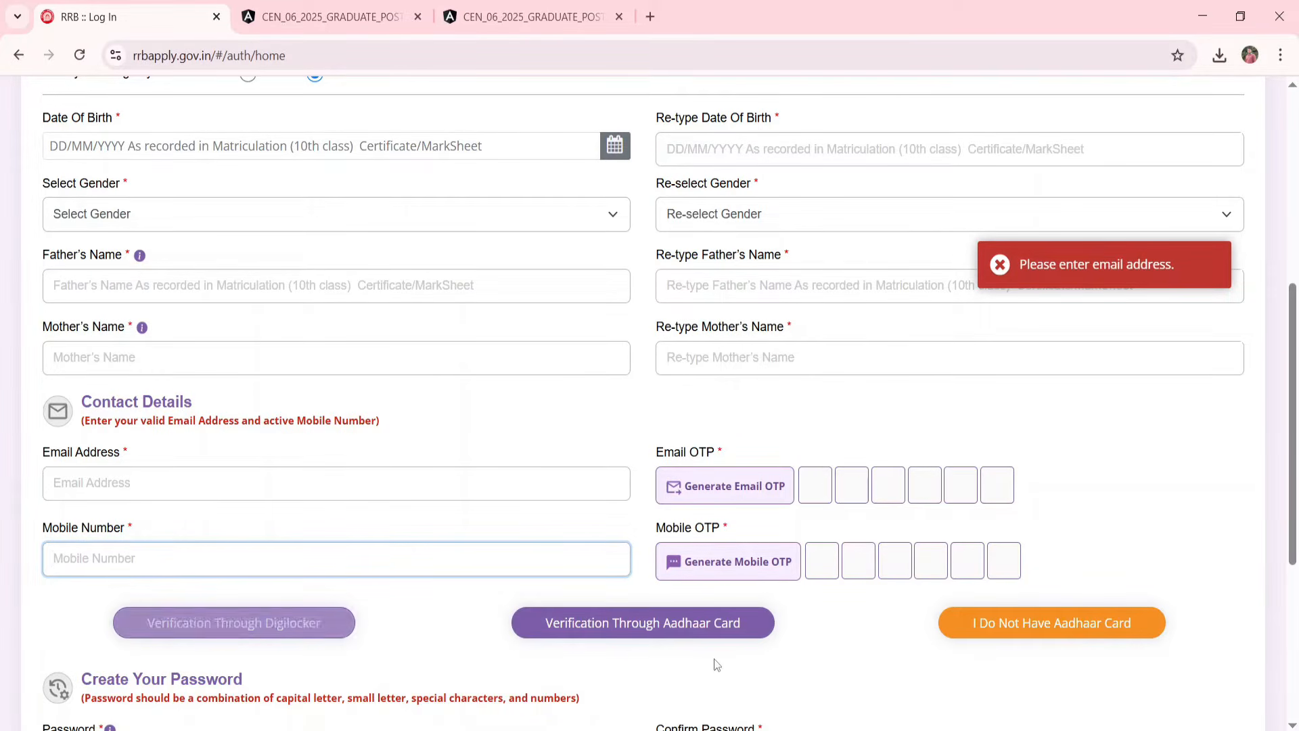
pyautogui.scroll(-3, 697, 643)
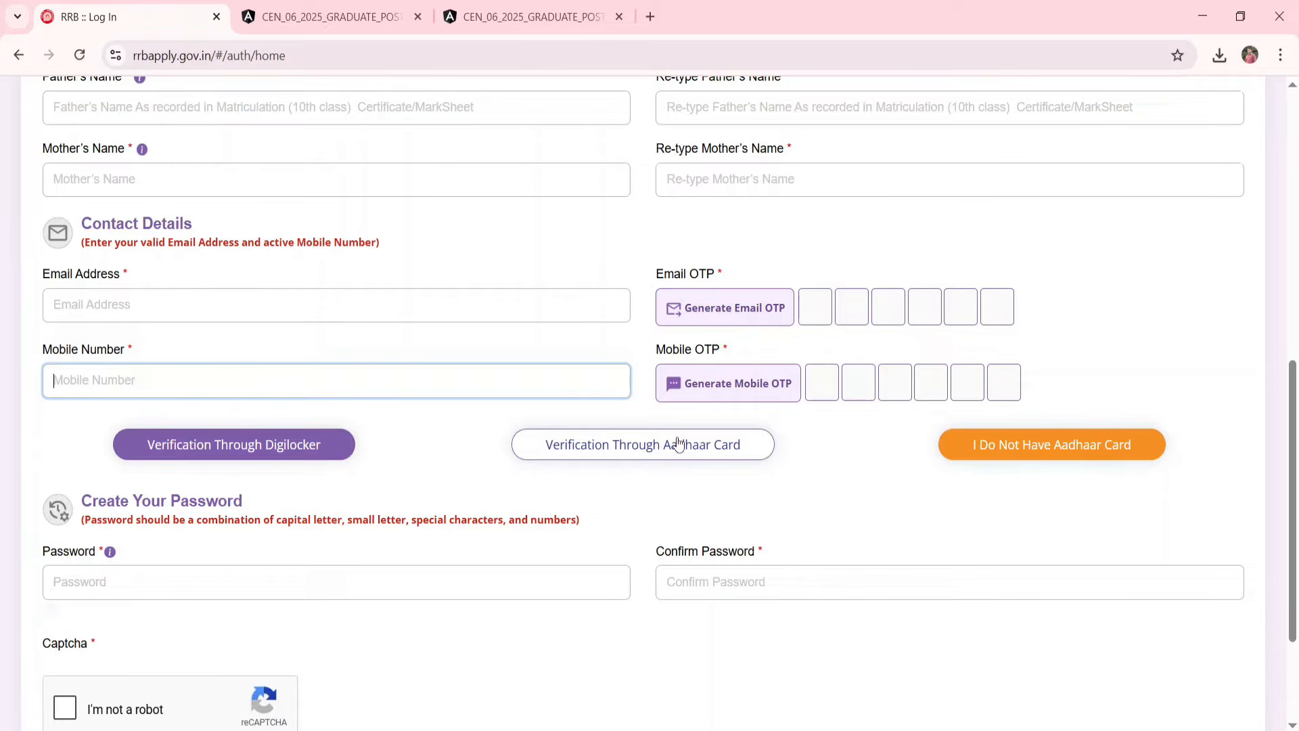
pyautogui.click(118, 579)
pyautogui.scroll(-3, 154, 569)
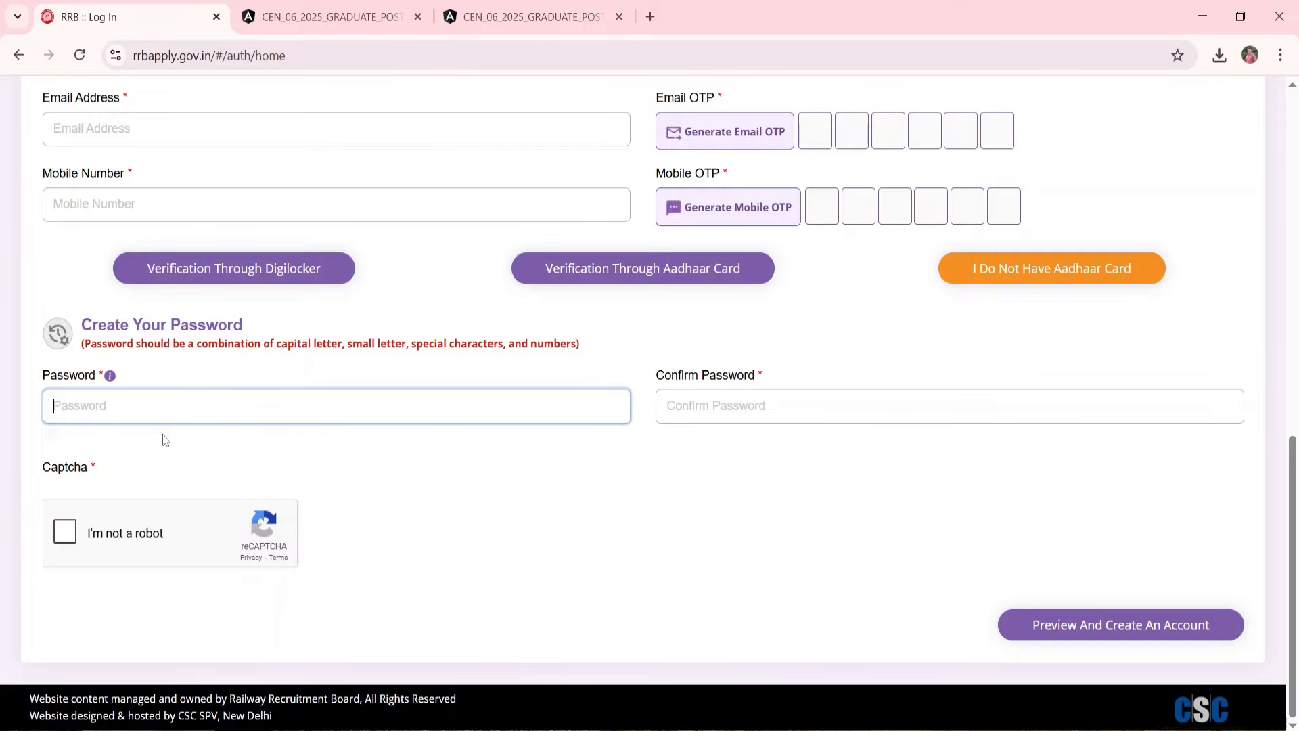
pyautogui.moveTo(188, 343); pyautogui.dragTo(553, 349)
pyautogui.click(466, 342)
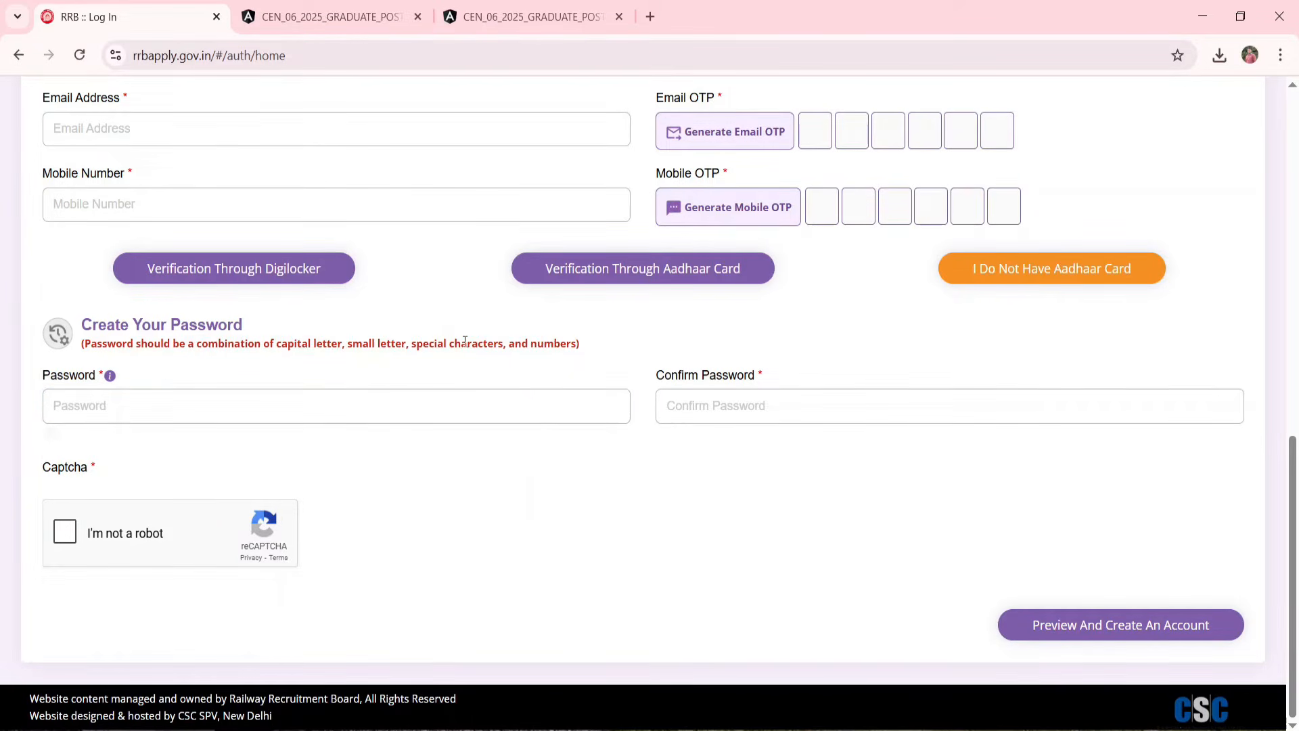
pyautogui.click(241, 400)
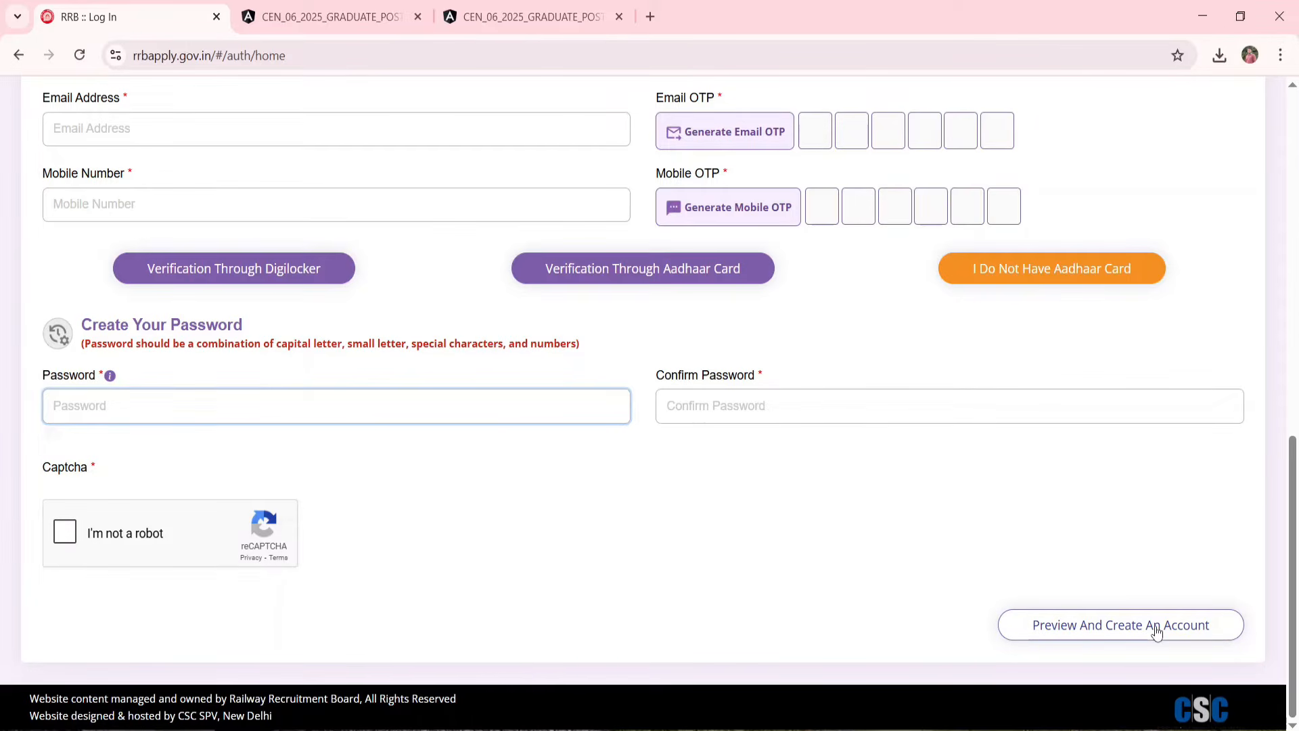
pyautogui.scroll(11, 641, 564)
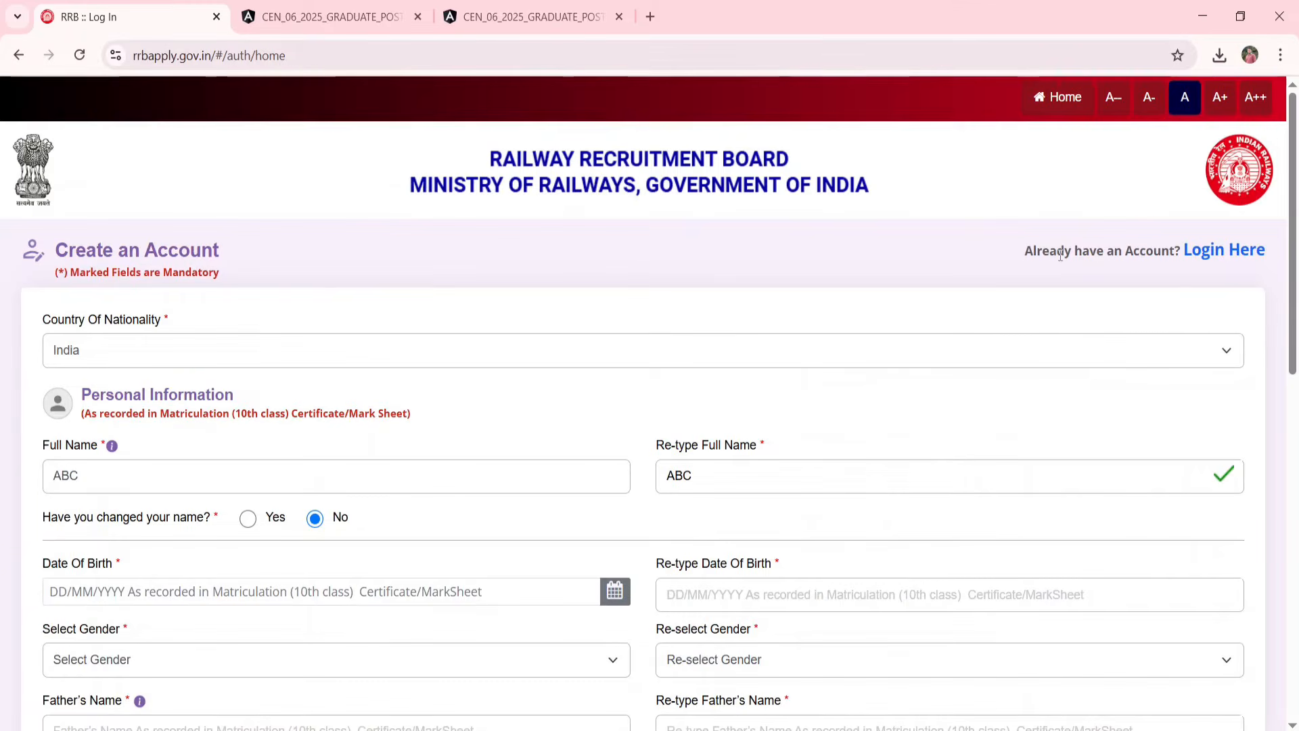
# Step: Choose Aadhaar login, enter the Aadhaar number, give KYC consent and generate the OTP
pyautogui.click(1215, 252)
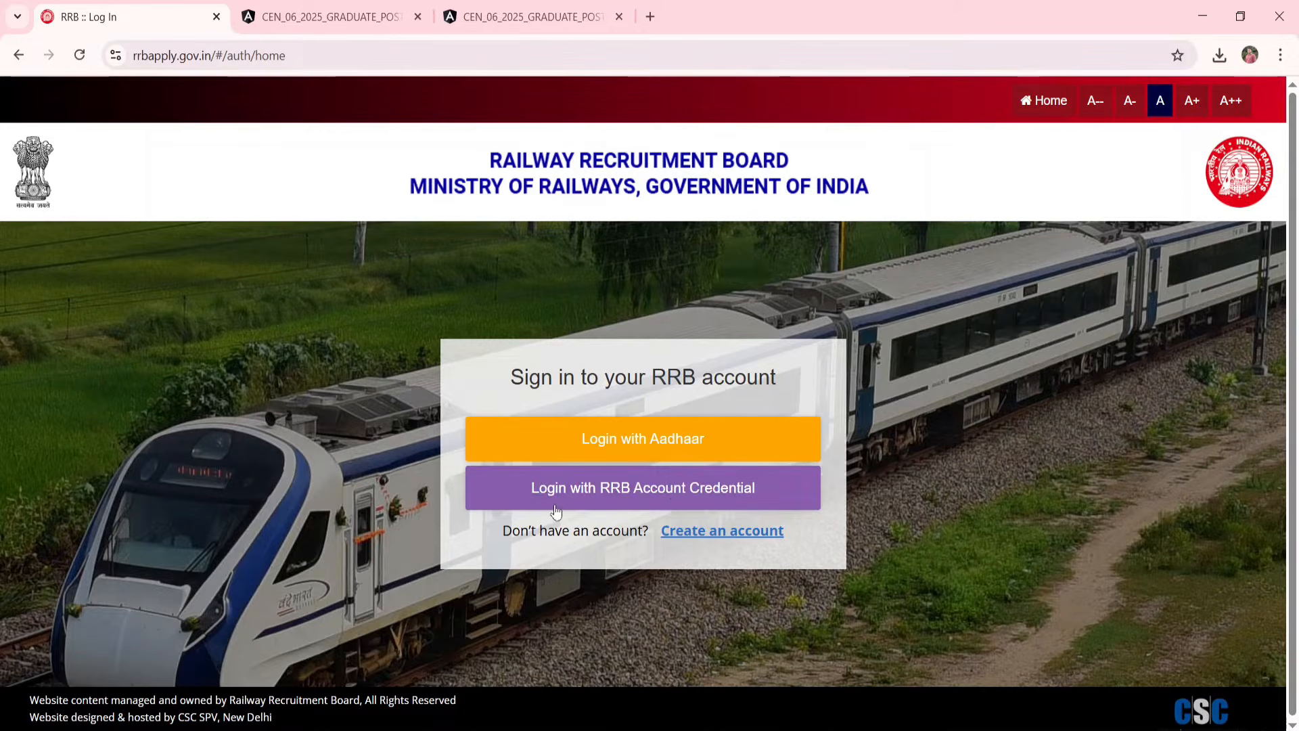
pyautogui.click(632, 446)
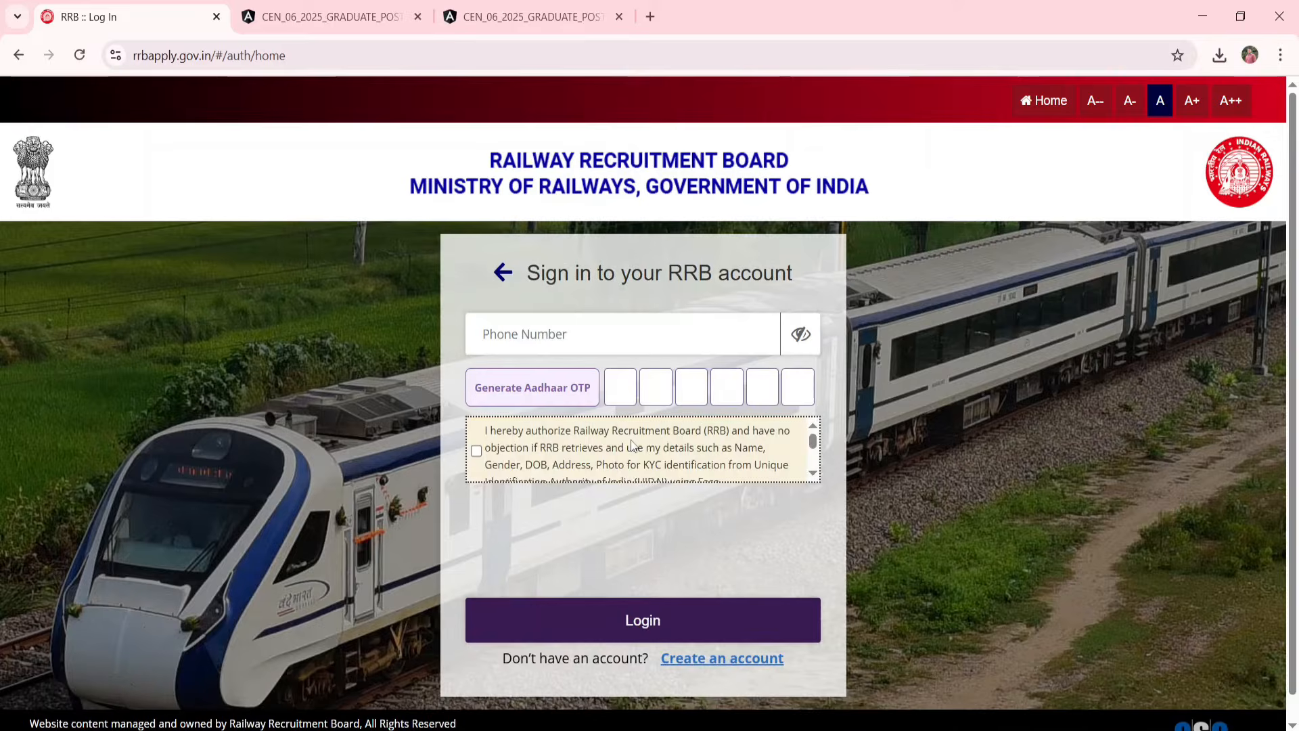
pyautogui.click(526, 326)
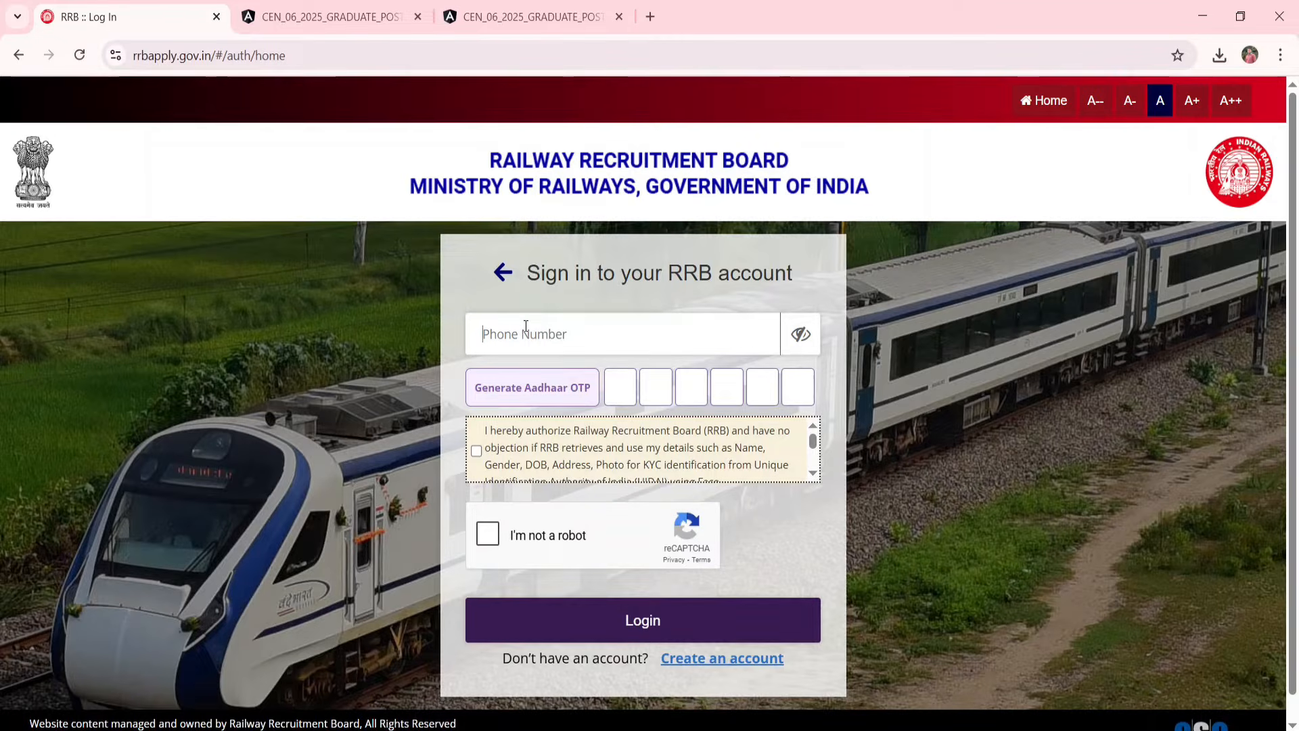
pyautogui.write('••')
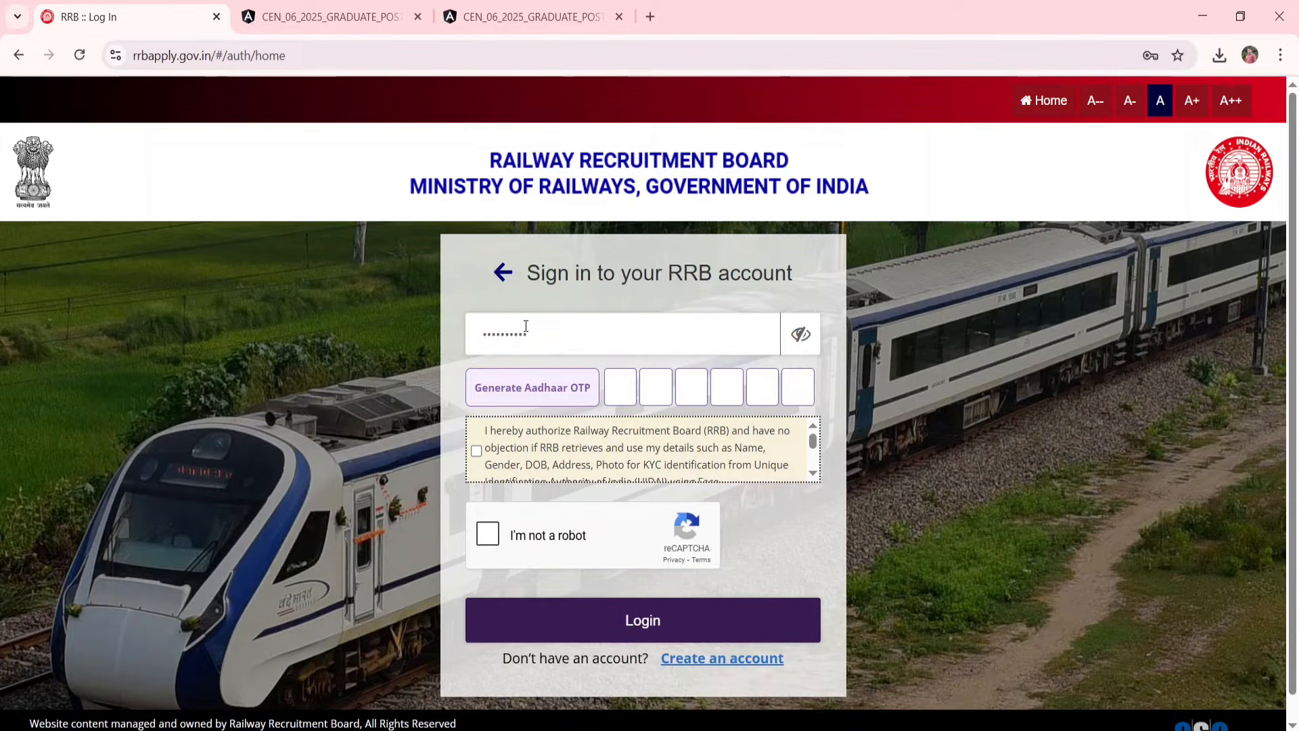
pyautogui.click(530, 399)
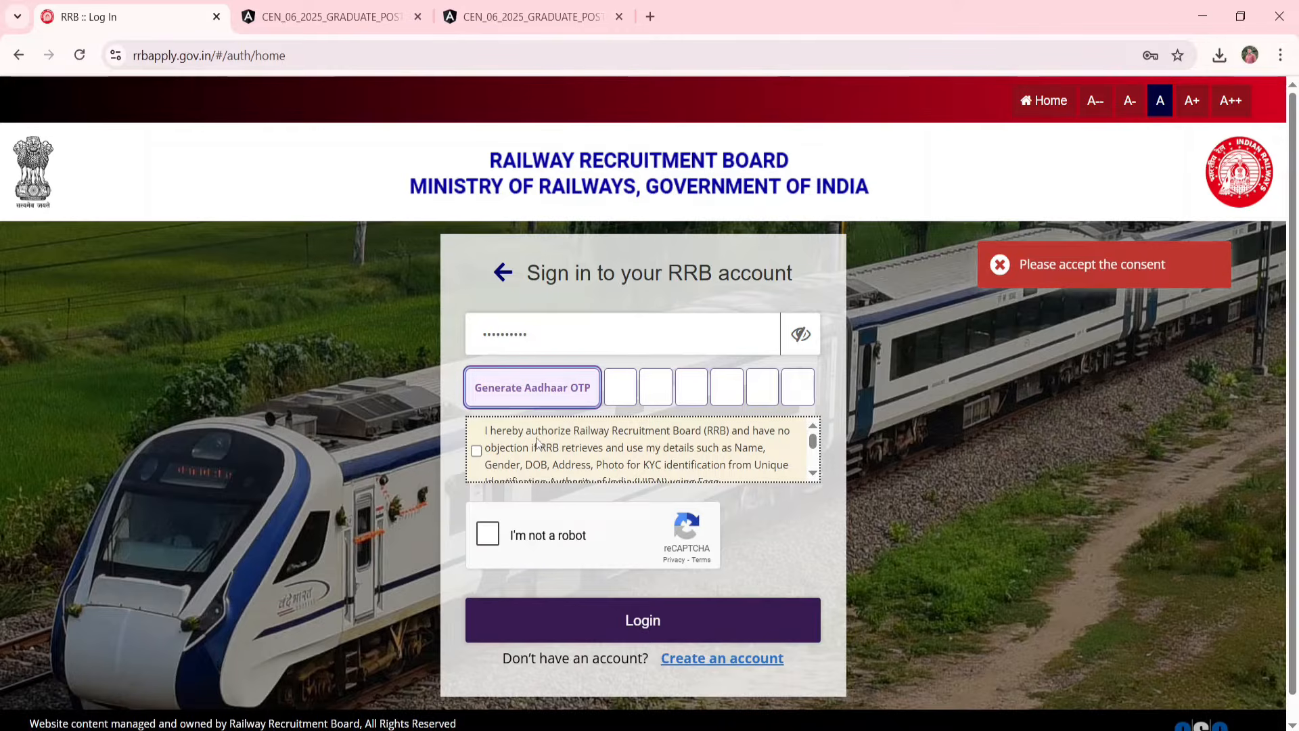
pyautogui.click(477, 453)
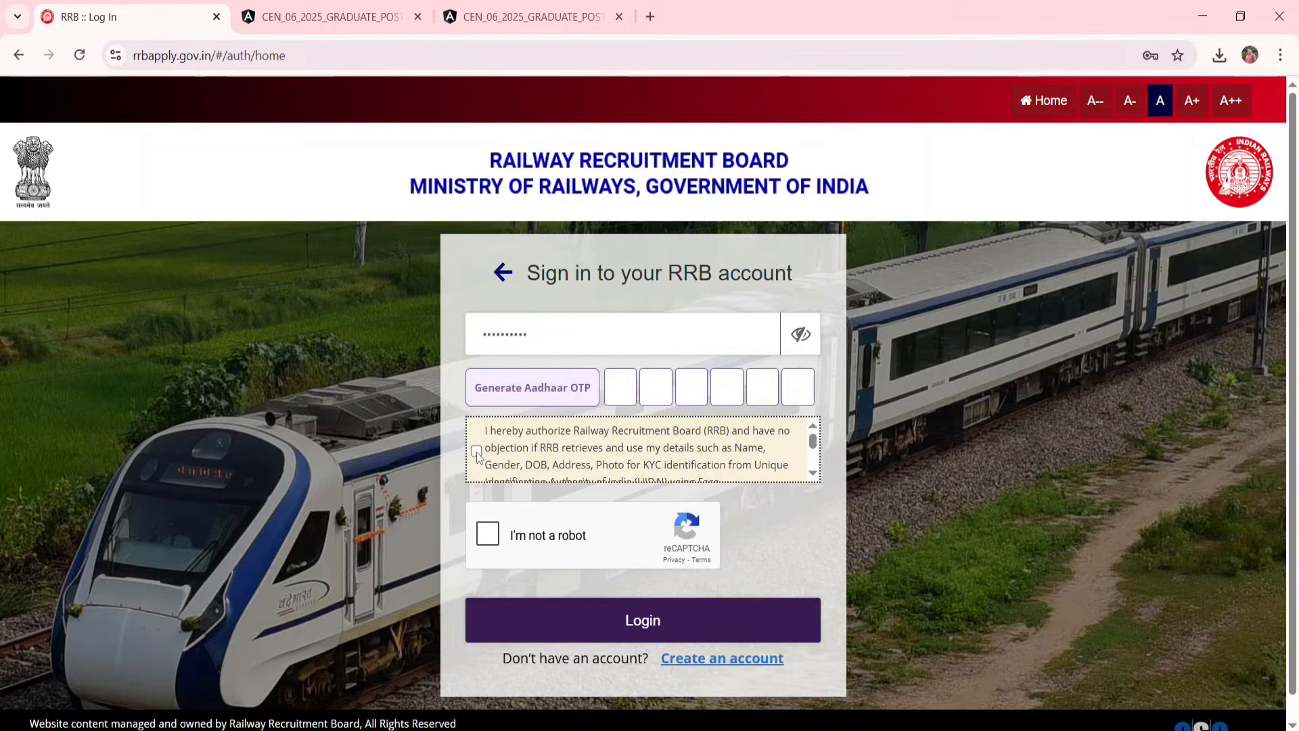
pyautogui.click(519, 397)
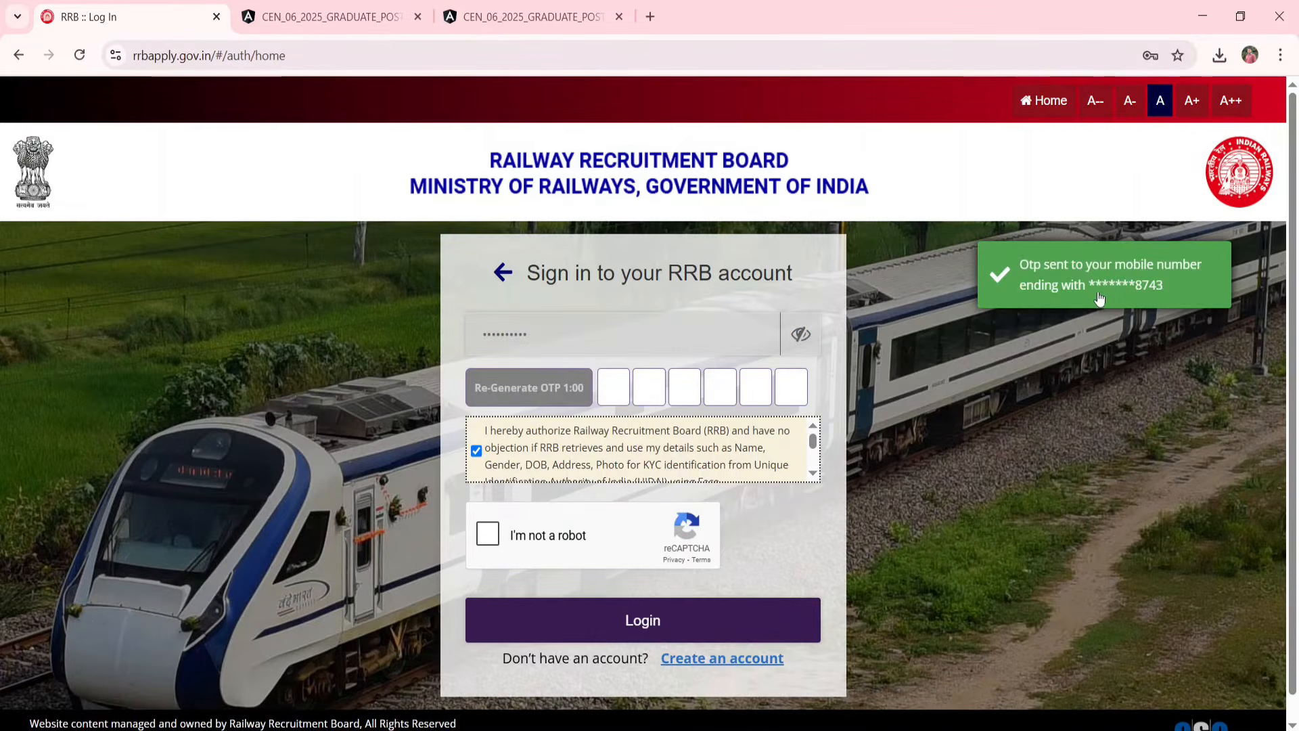
# Step: Enter the received Aadhaar OTP, pass the reCAPTCHA and log in
pyautogui.click(627, 389)
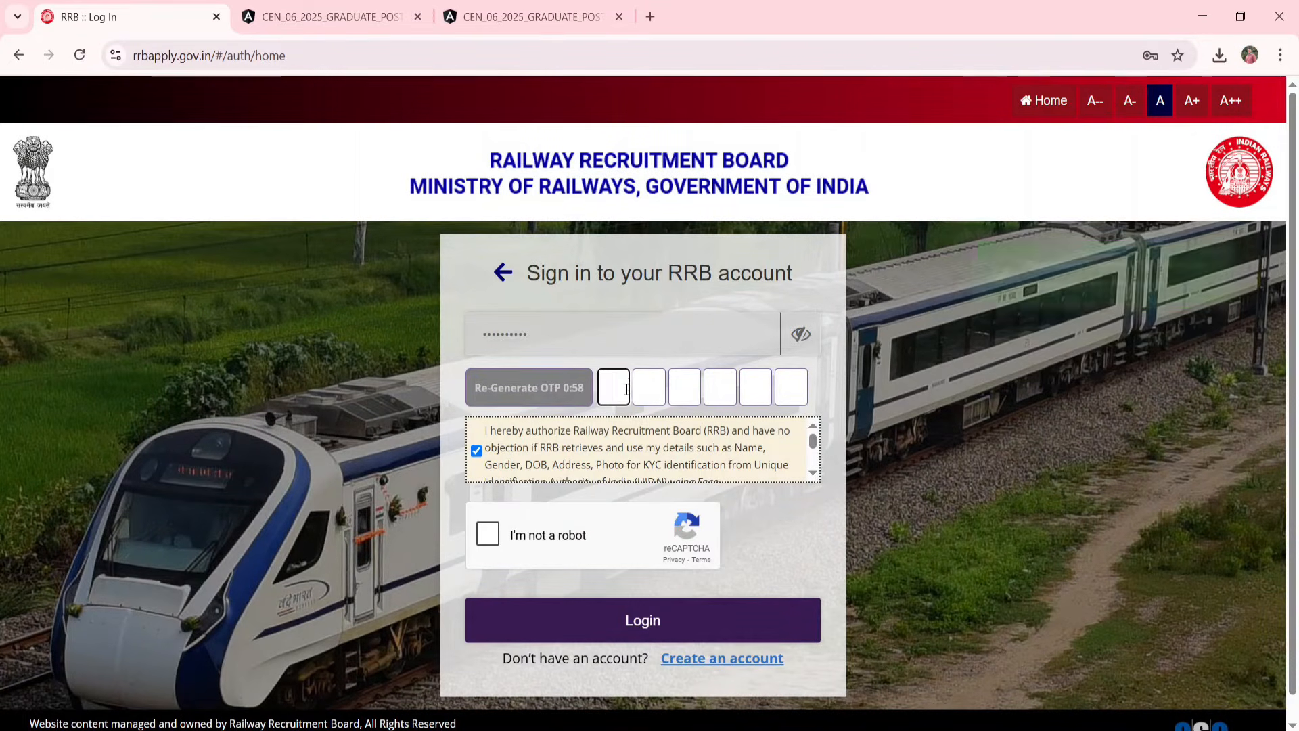
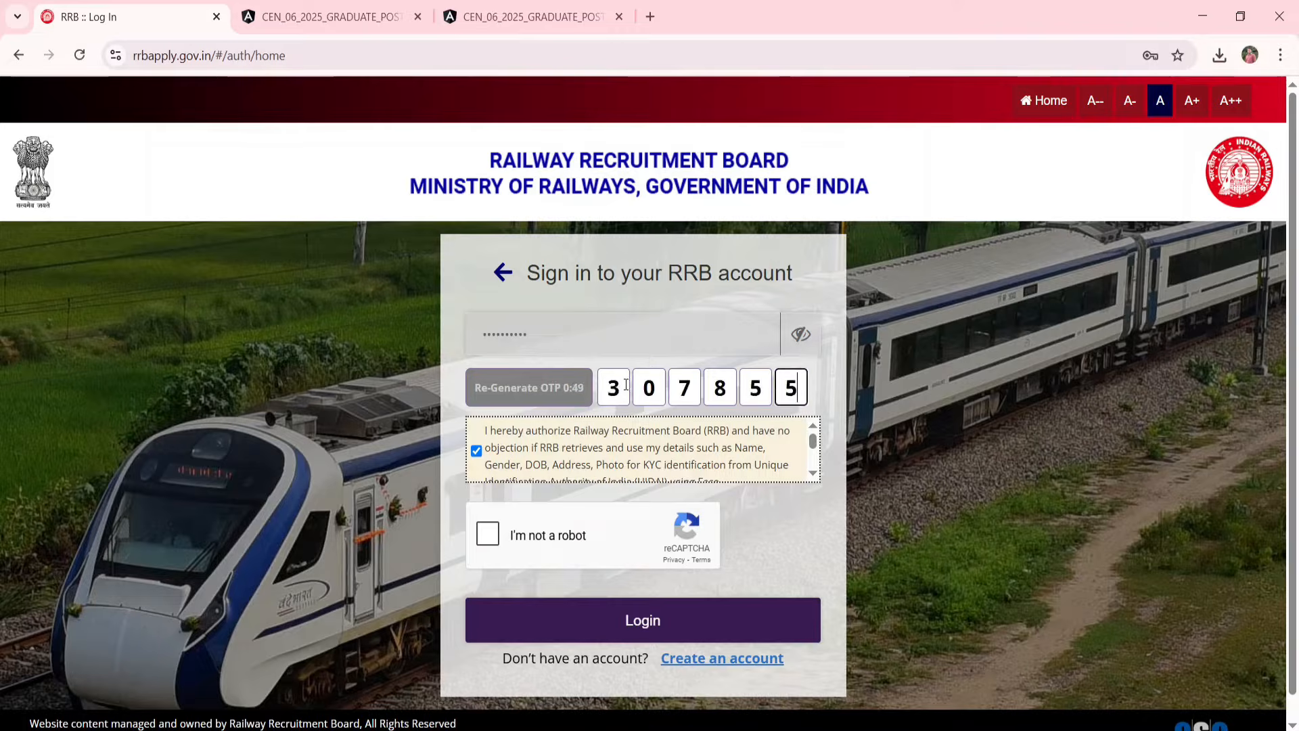
pyautogui.click(489, 534)
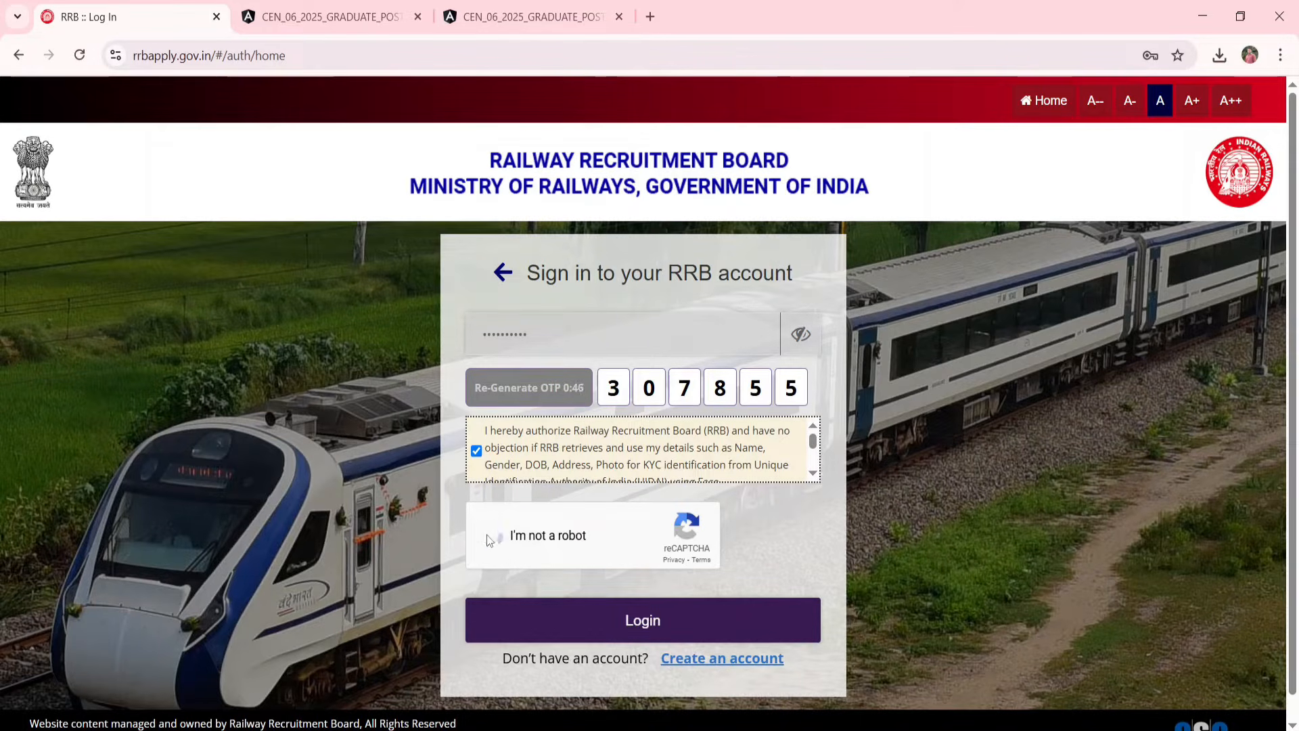
pyautogui.click(625, 624)
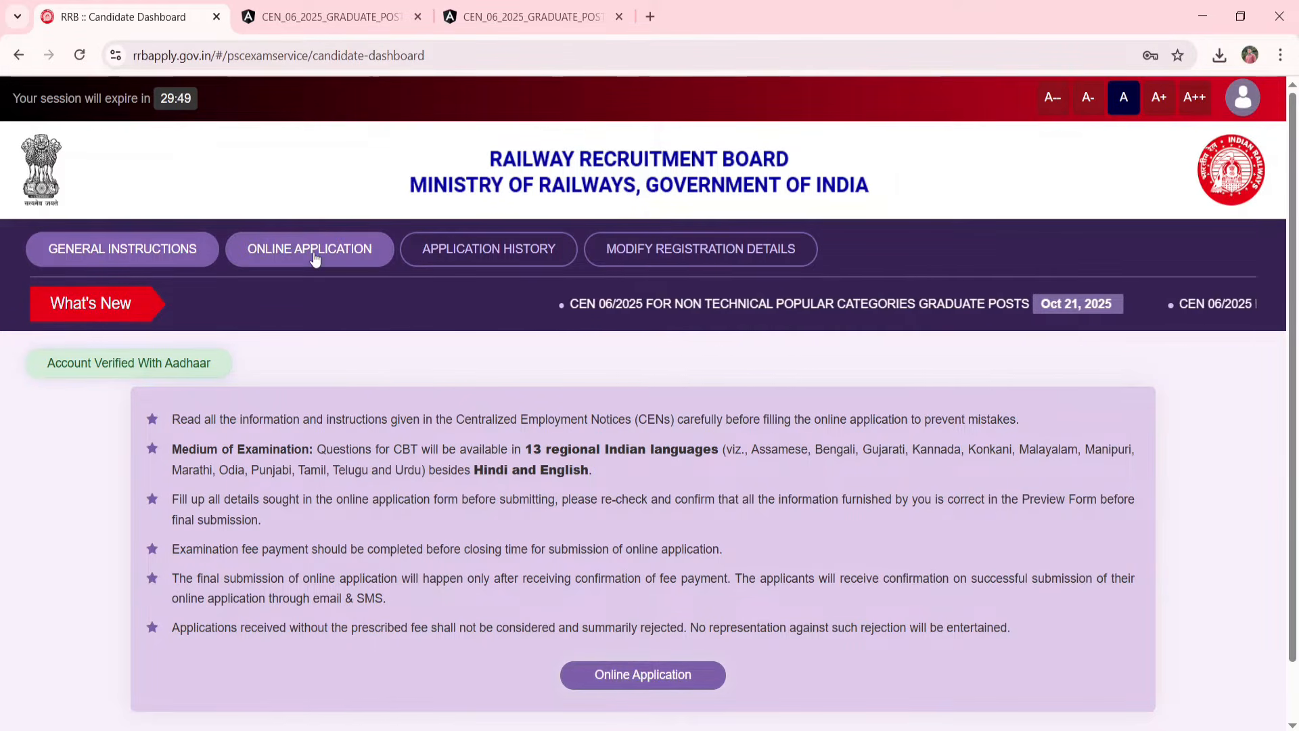
# Step: Open the CEN 06/2025 online application and check its opening and 20/11/2025 closing dates
pyautogui.click(625, 676)
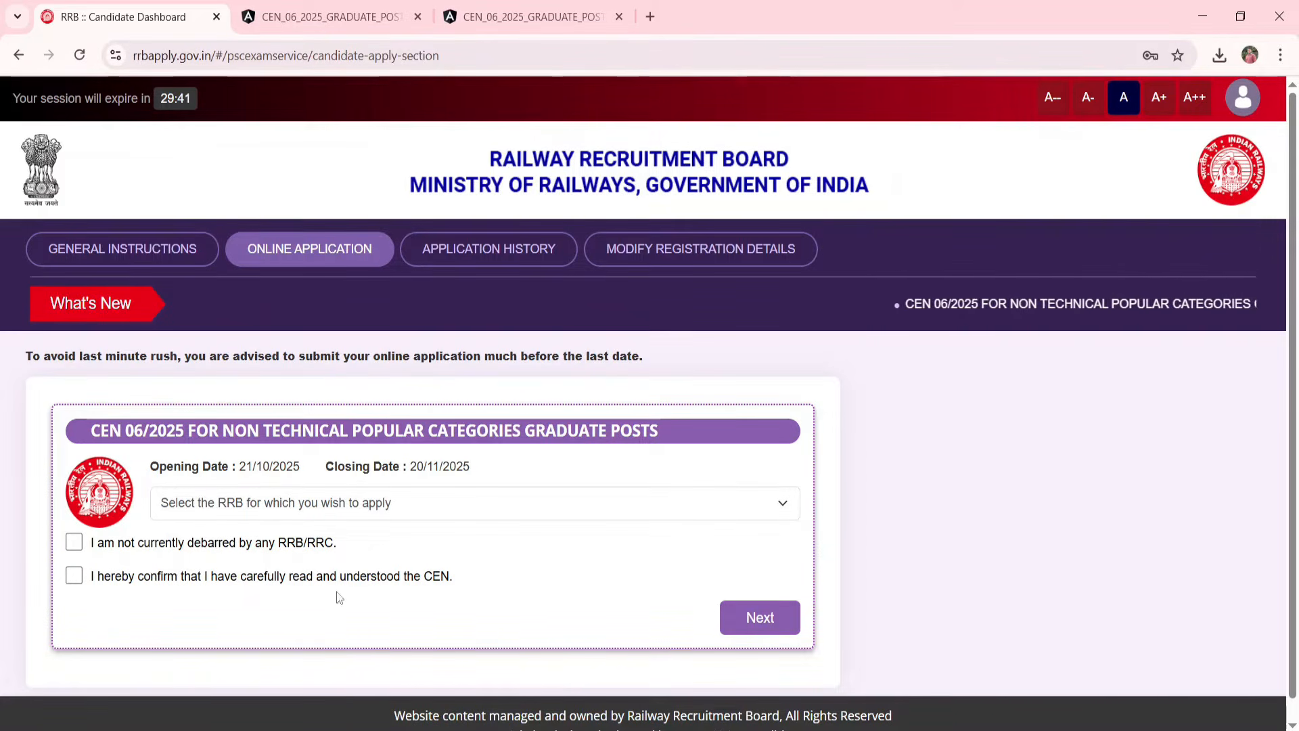
pyautogui.moveTo(240, 466); pyautogui.dragTo(289, 466)
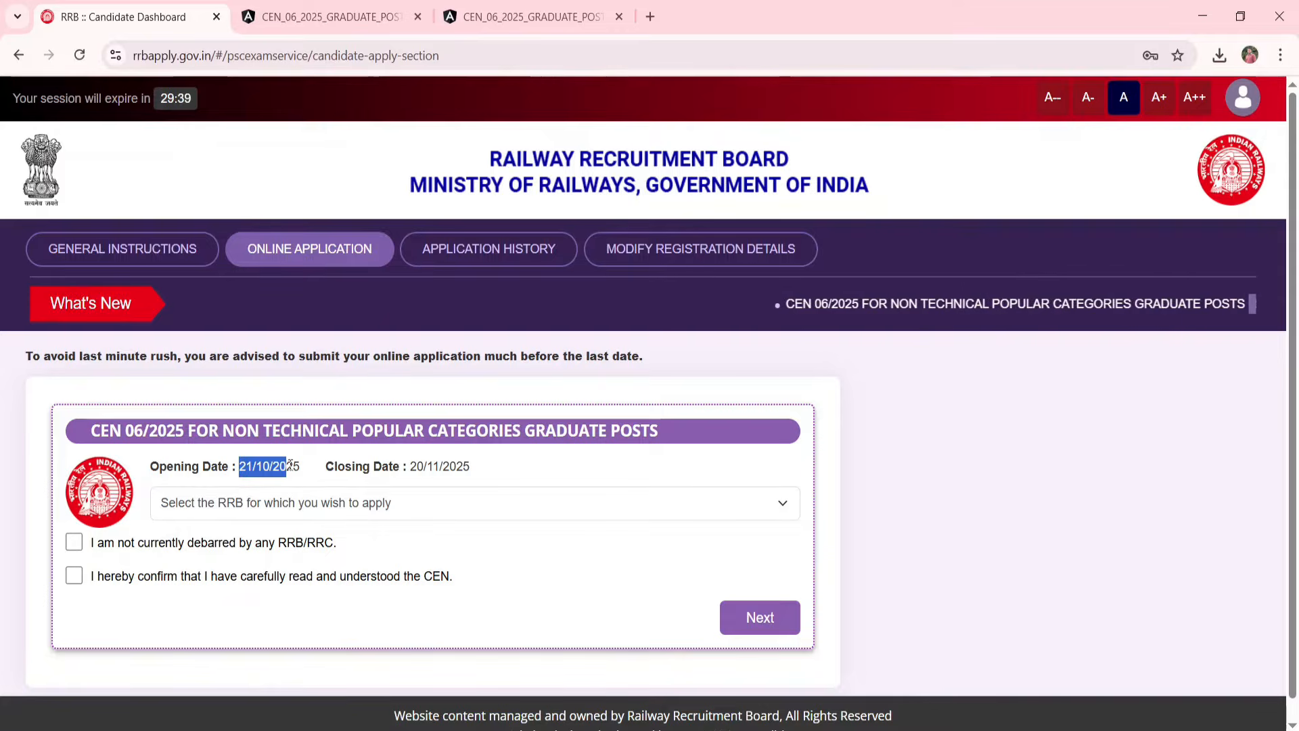
pyautogui.moveTo(408, 467); pyautogui.dragTo(501, 477)
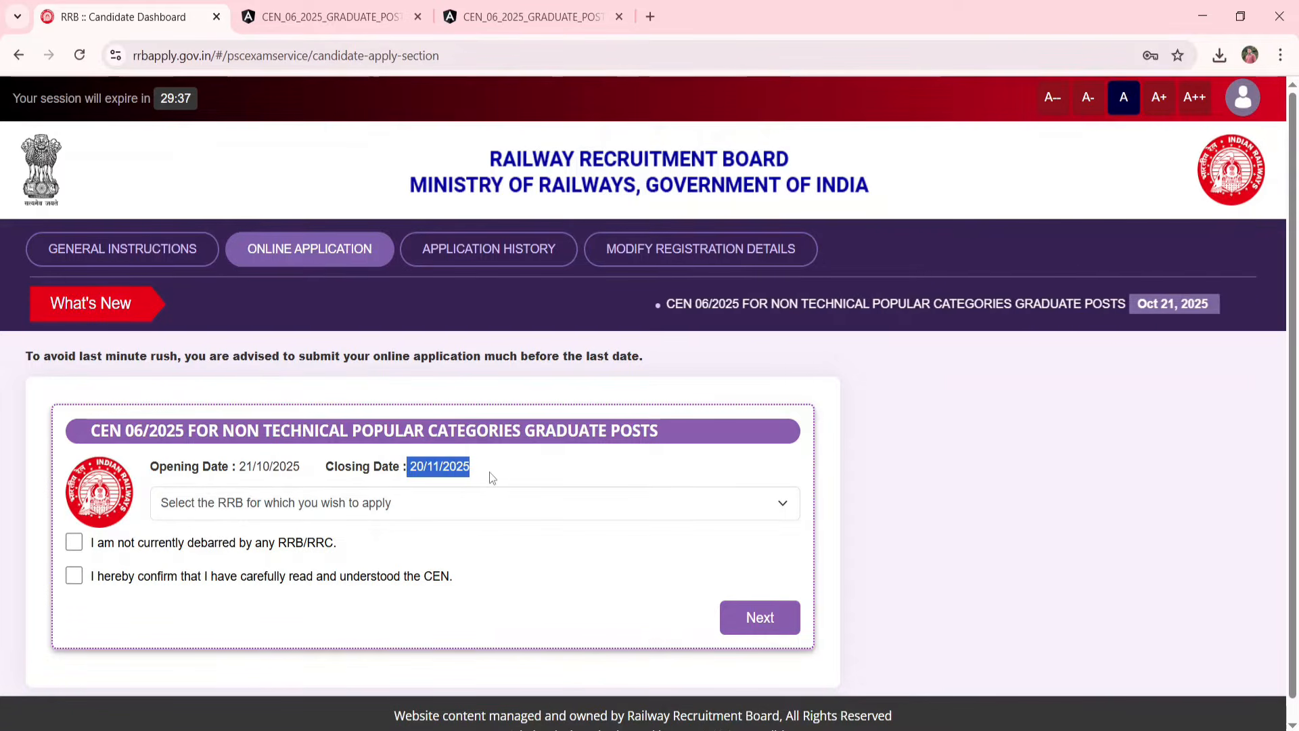
pyautogui.click(405, 466)
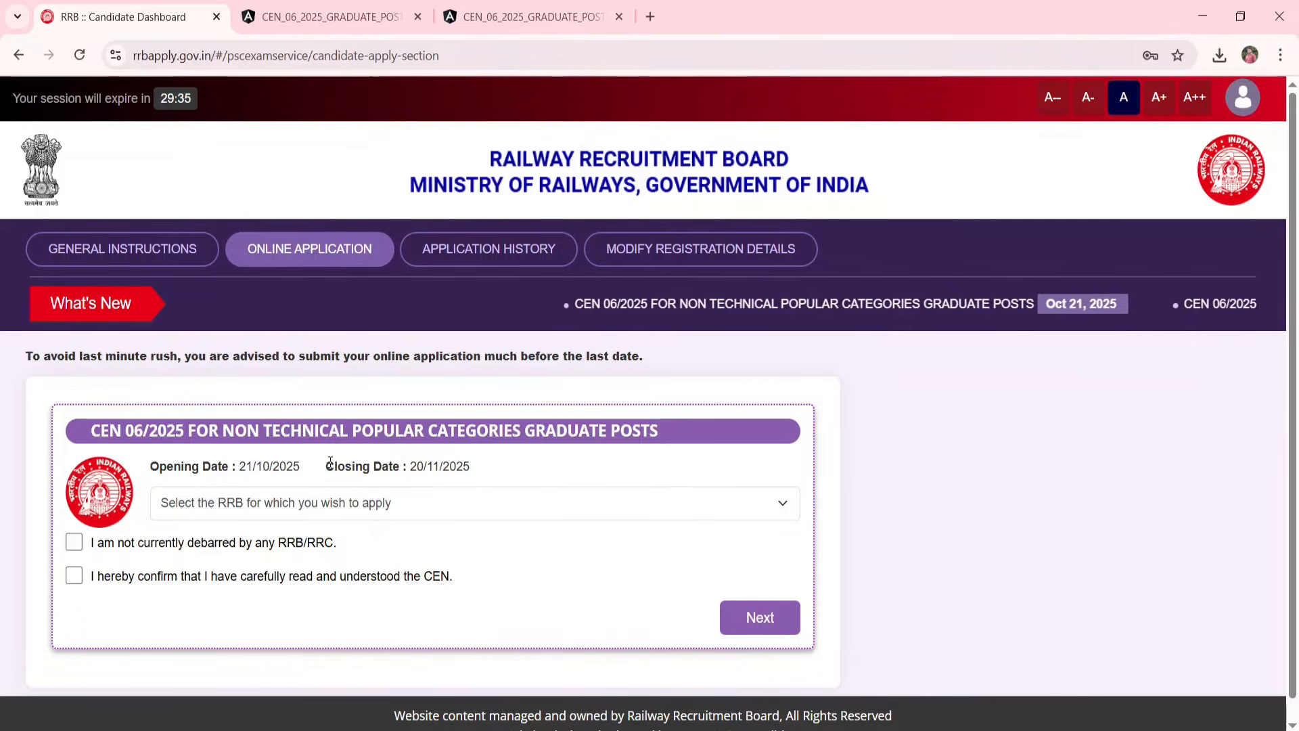
pyautogui.click(318, 505)
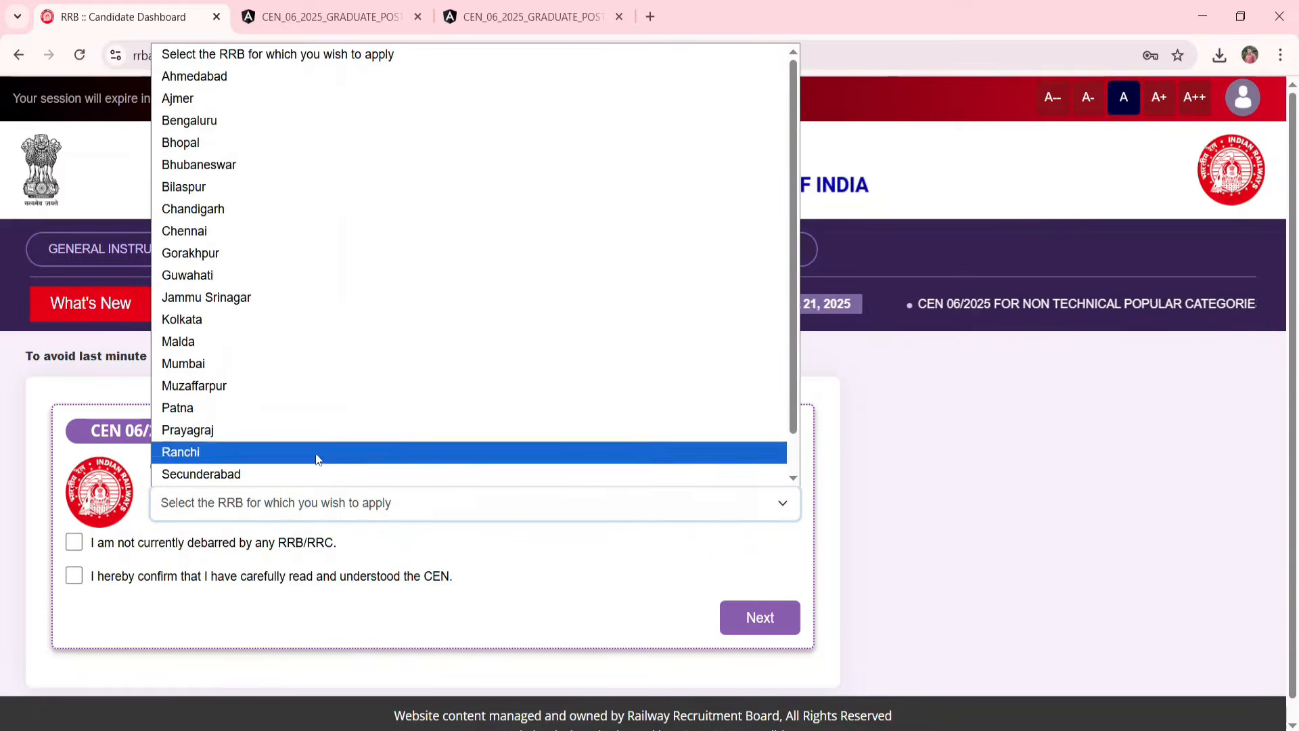
pyautogui.click(308, 11)
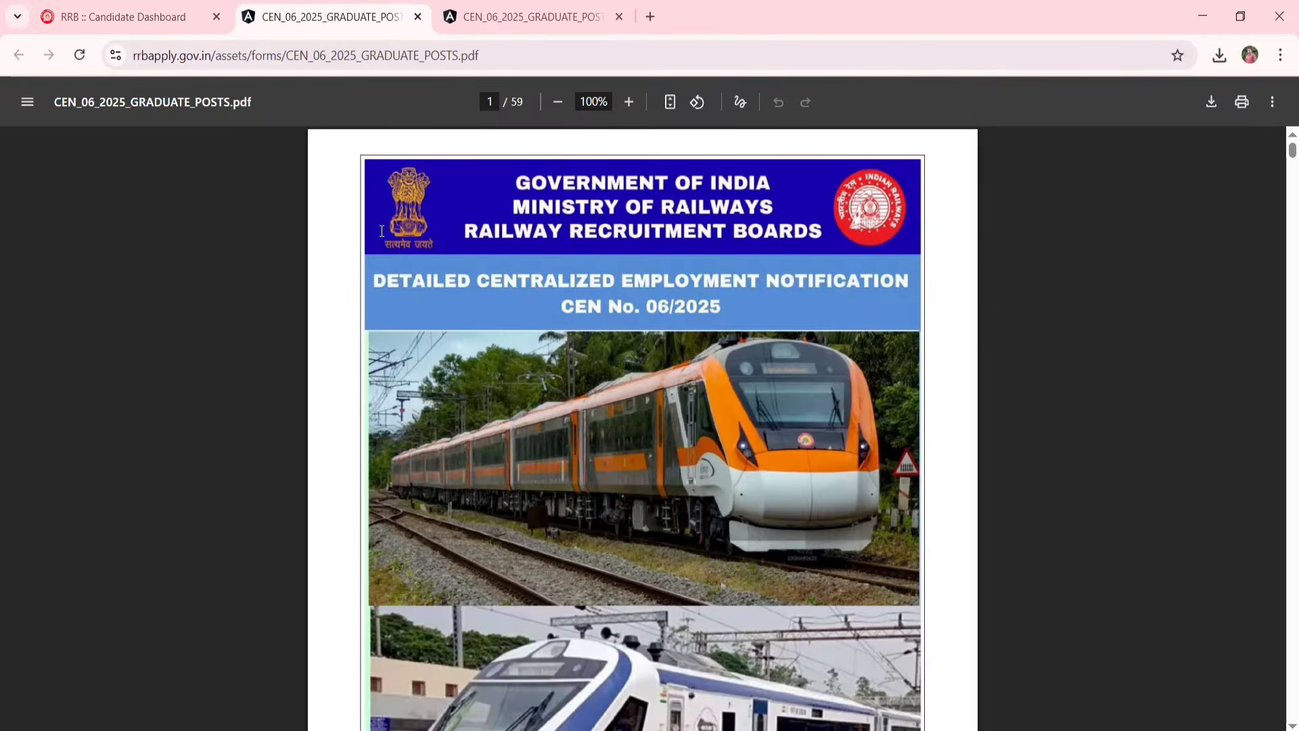
# Step: Scroll the CEN_06_2025_GRADUATE_POSTS.pdf from page 5 to page 10 covering instructions, age limits and fees
pyautogui.click(532, 14)
pyautogui.scroll(-1, 595, 406)
pyautogui.click(656, 527)
pyautogui.scroll(-1, 657, 528)
pyautogui.scroll(-20, 658, 533)
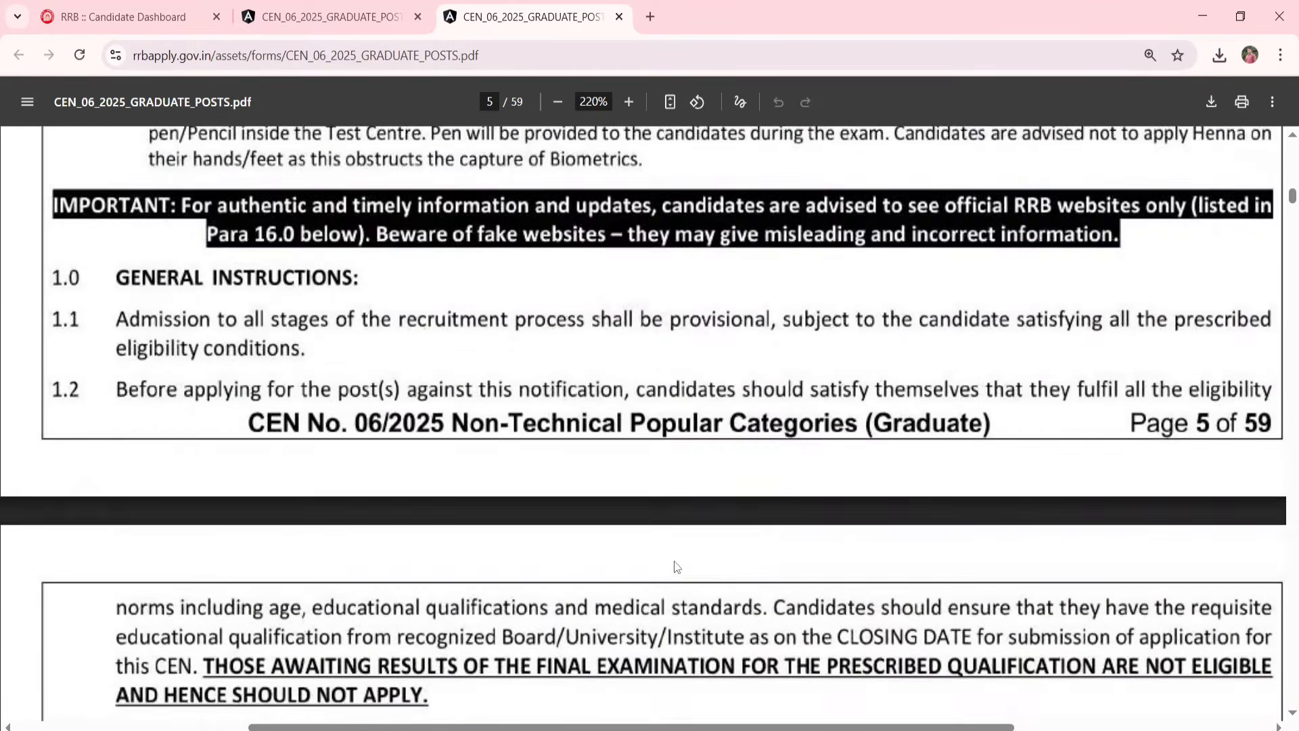
pyautogui.scroll(-20, 677, 579)
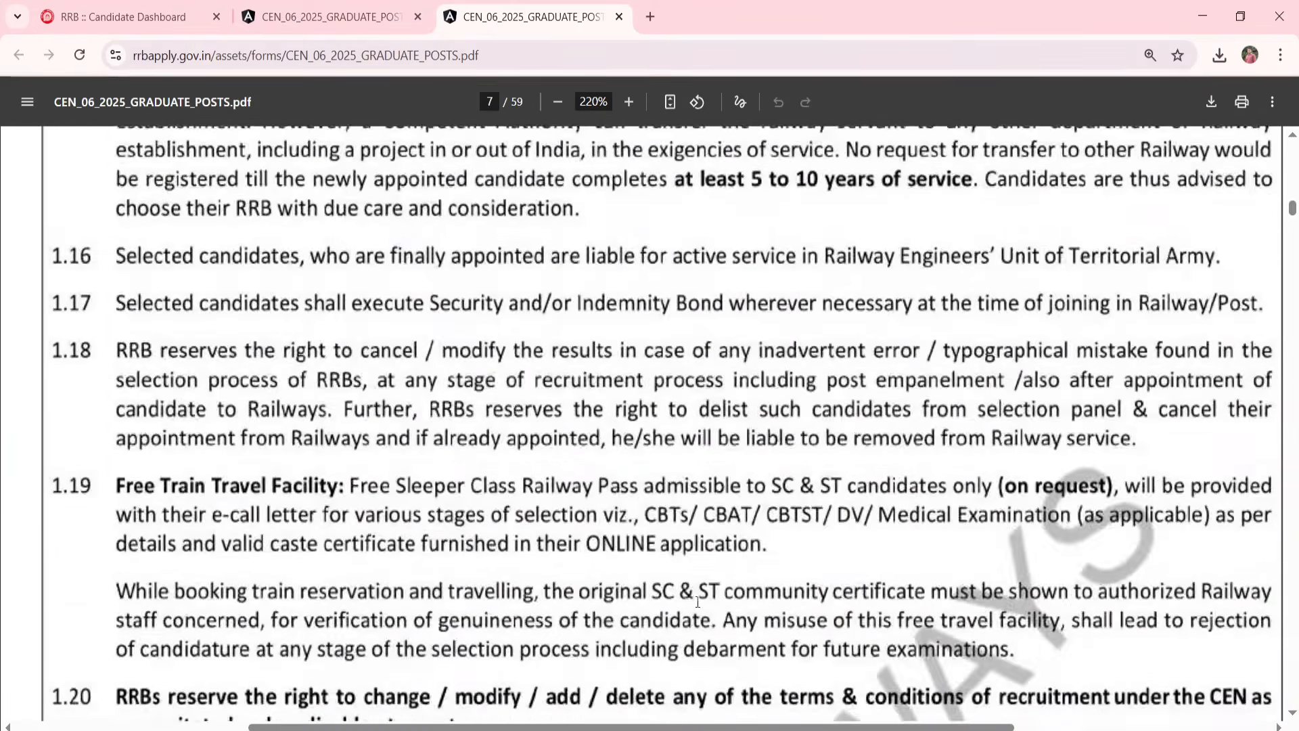
pyautogui.scroll(-20, 706, 596)
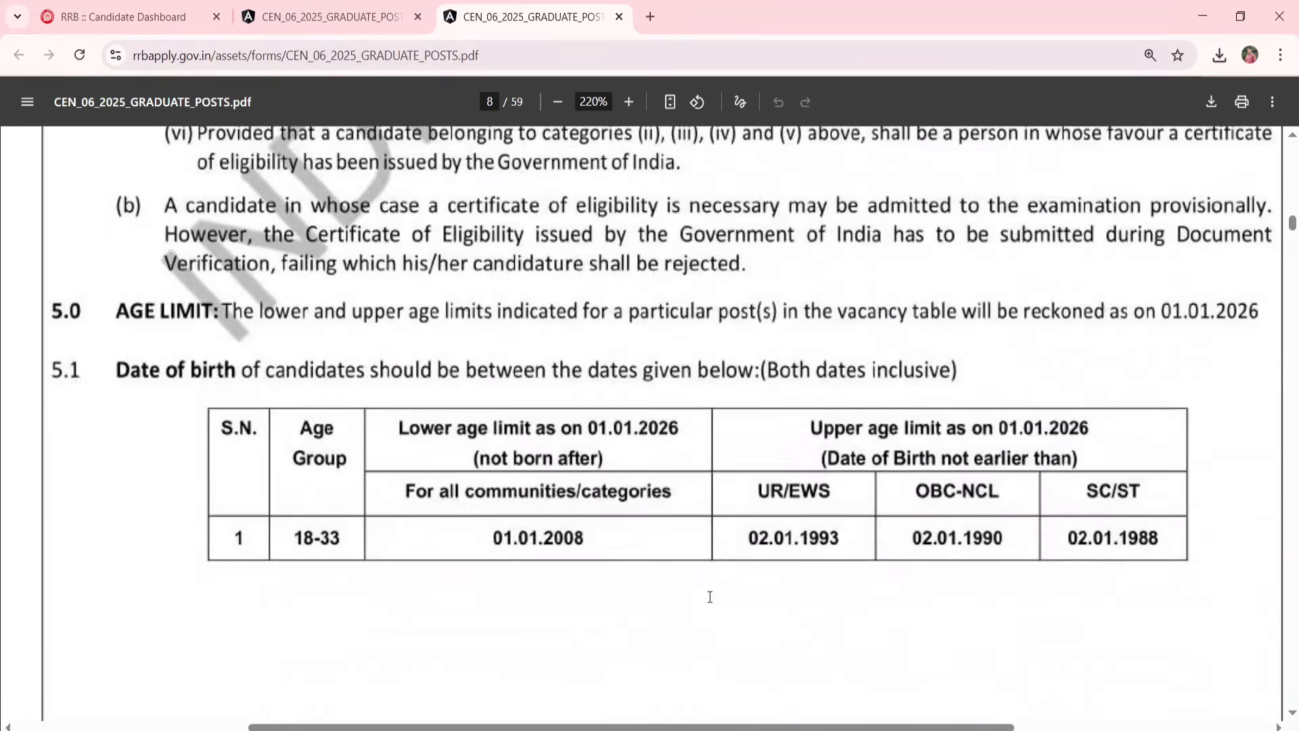
pyautogui.scroll(-20, 708, 596)
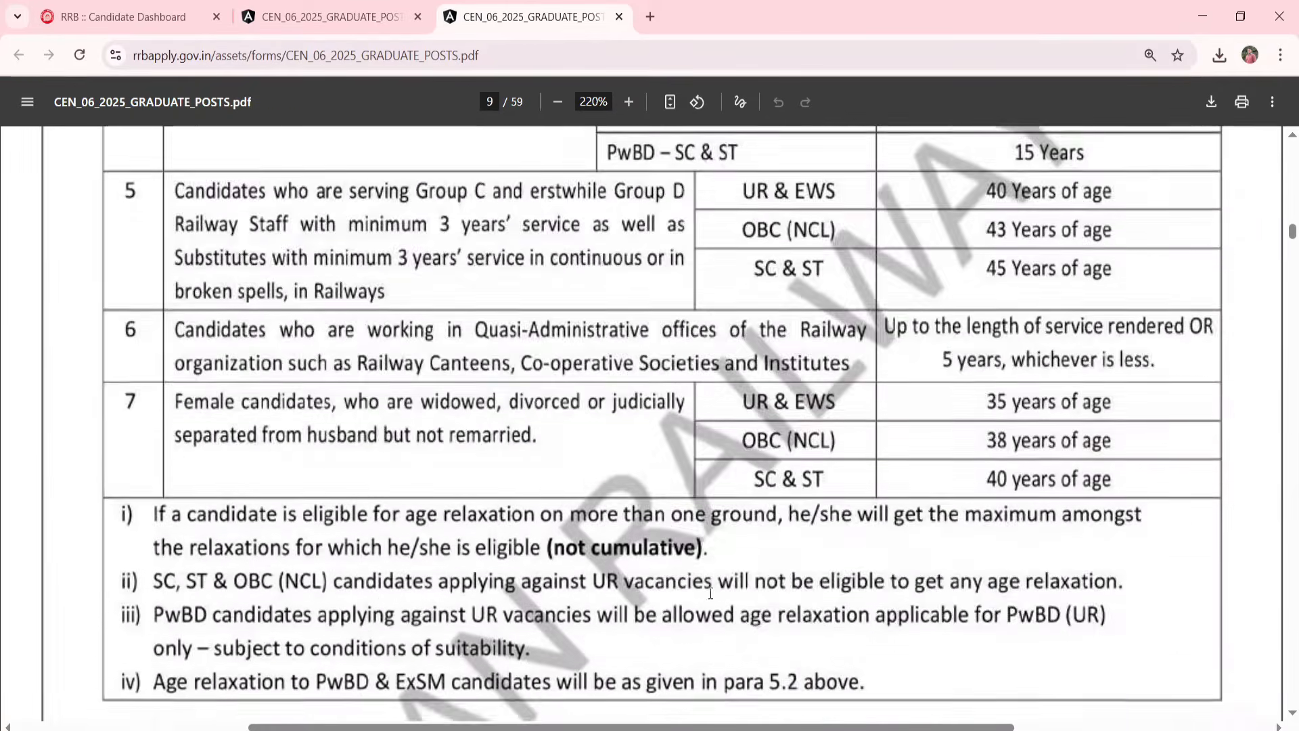
pyautogui.scroll(-20, 708, 594)
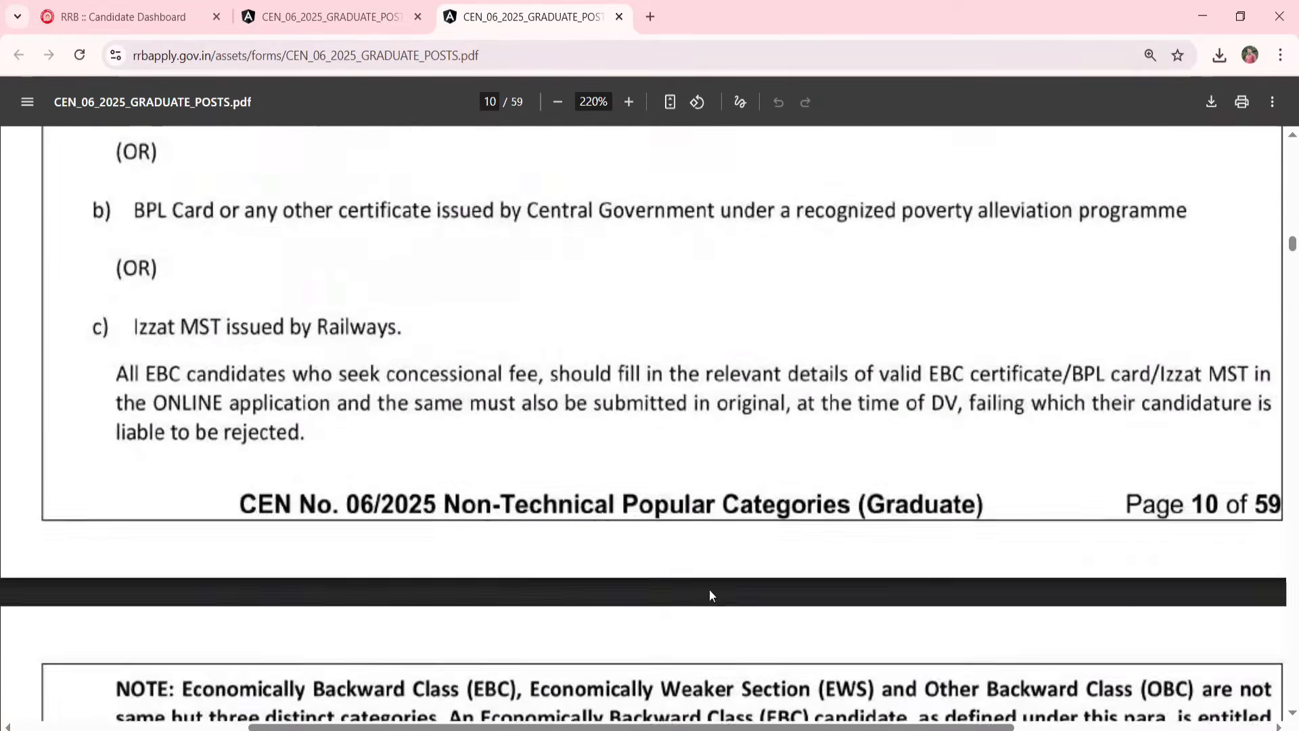
pyautogui.click(180, 4)
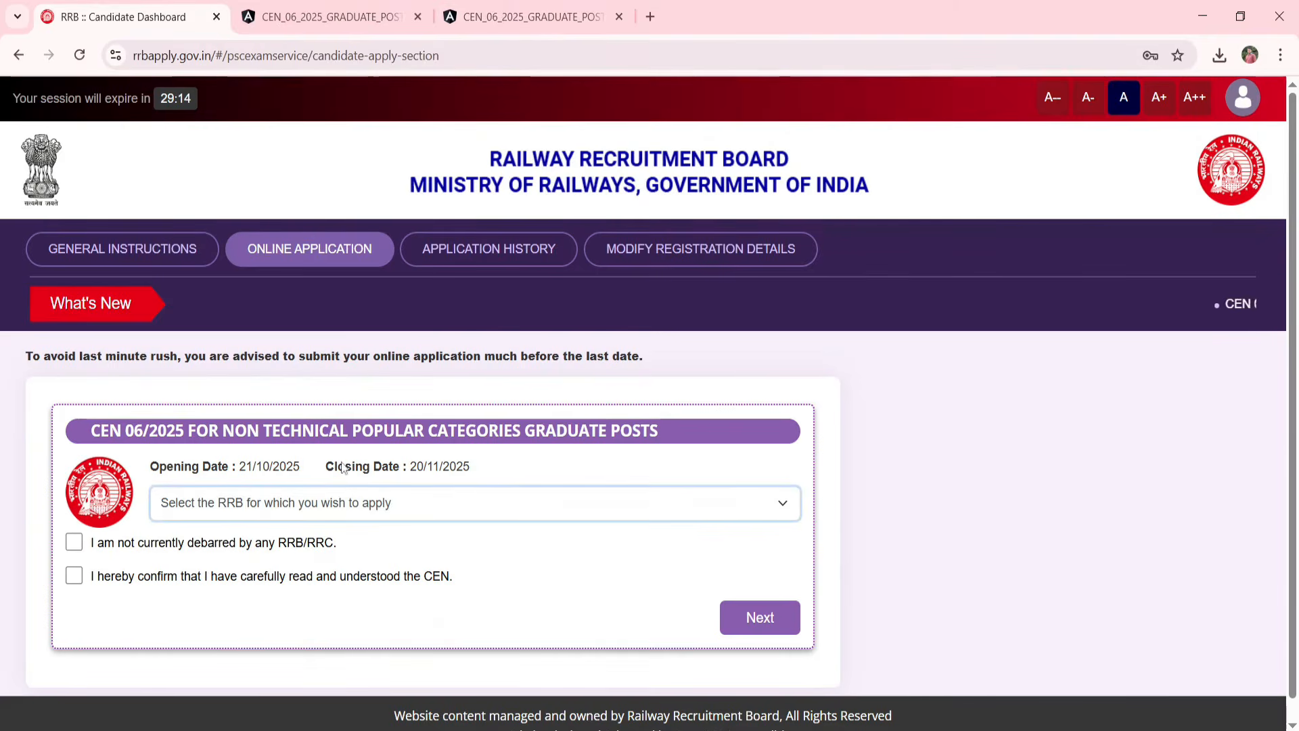
# Step: Choose RRB Kolkata, tick the not-debarred and read-the-CEN declarations, and proceed
pyautogui.click(346, 506)
pyautogui.scroll(-1, 261, 452)
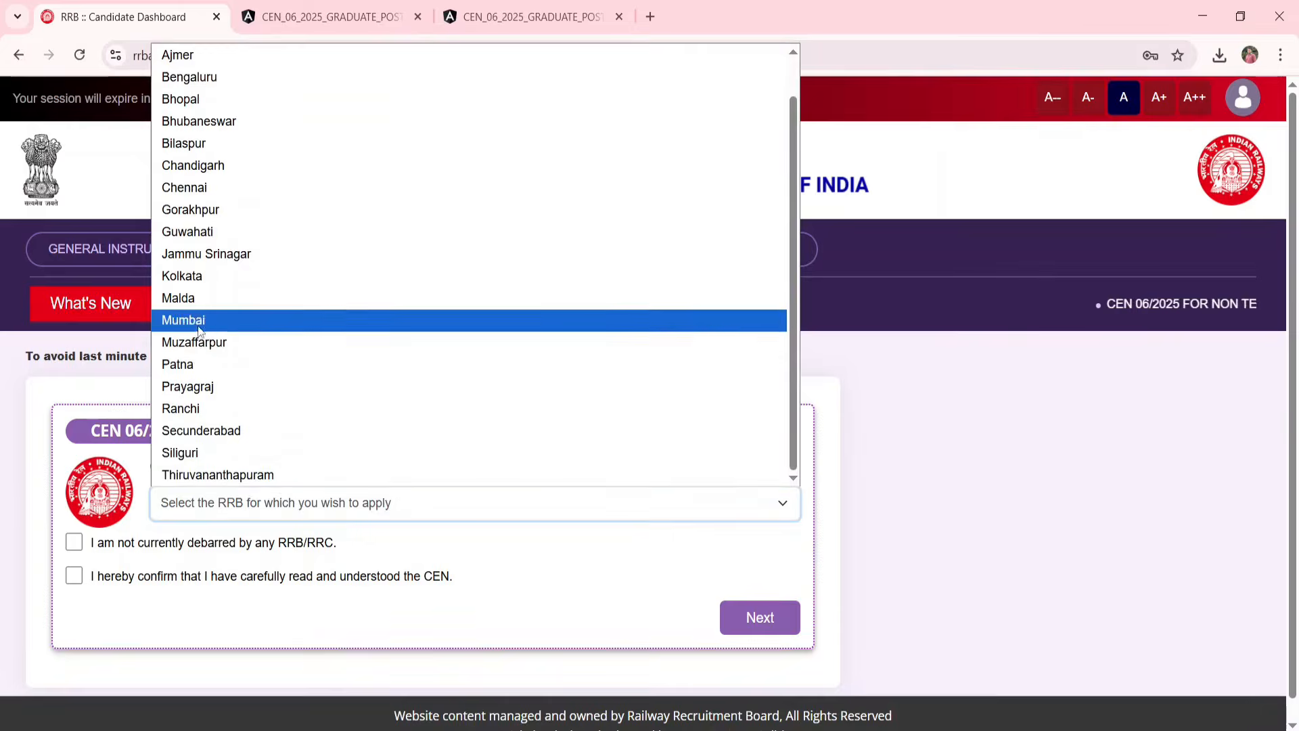
pyautogui.click(198, 281)
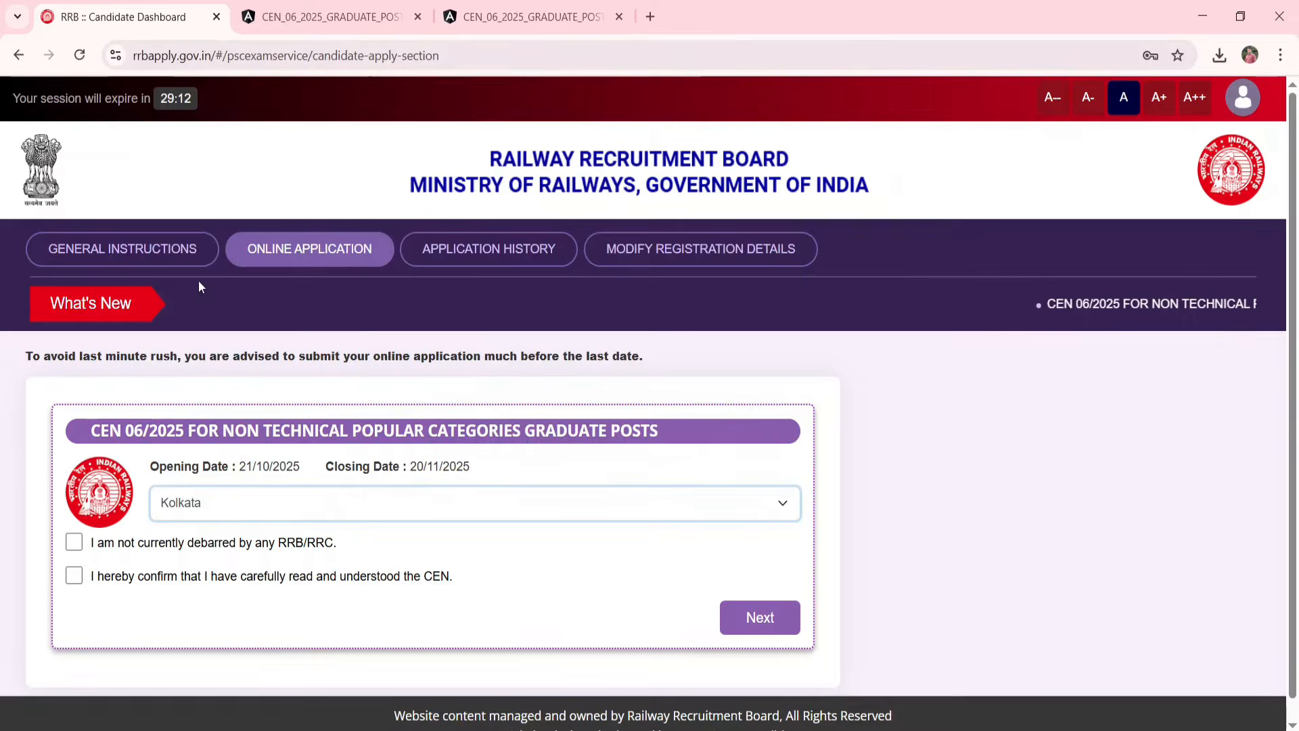
pyautogui.click(74, 545)
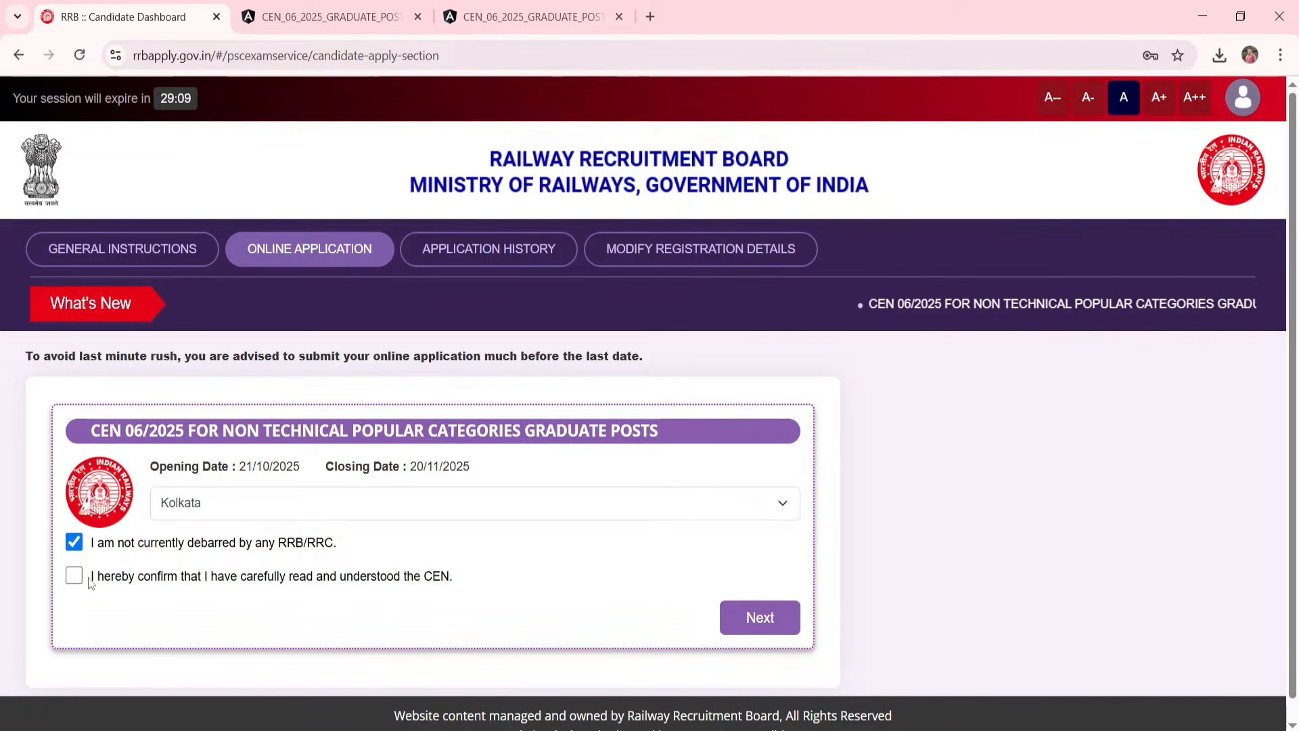
pyautogui.click(76, 577)
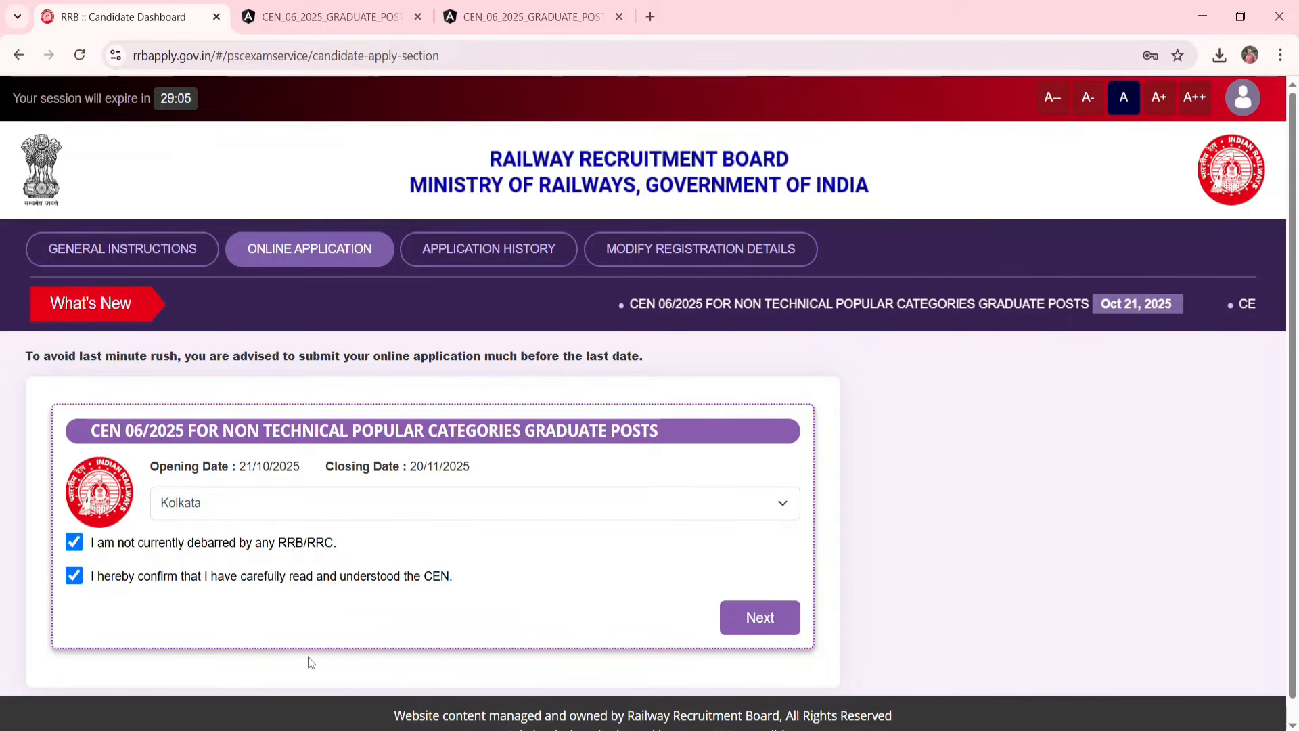
pyautogui.click(771, 618)
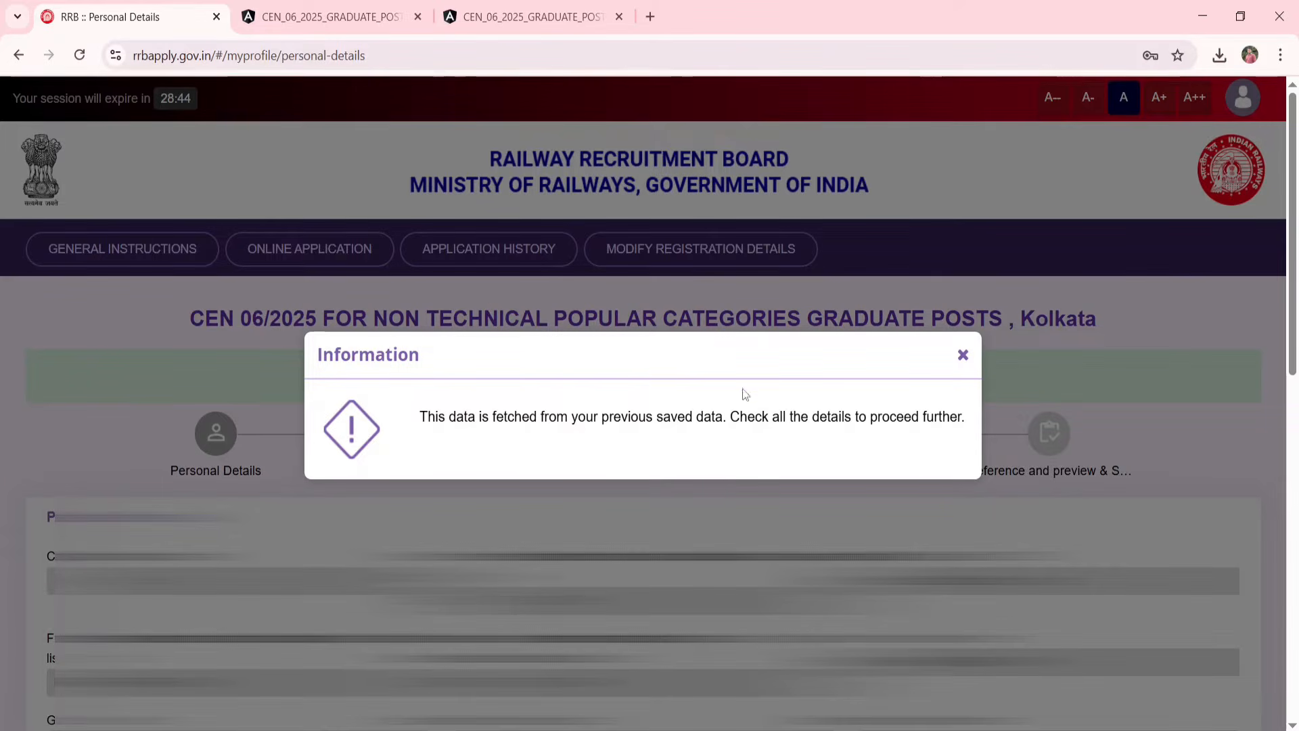
# Step: Dismiss the saved-data notice and set the mother tongue to Assamese
pyautogui.click(966, 359)
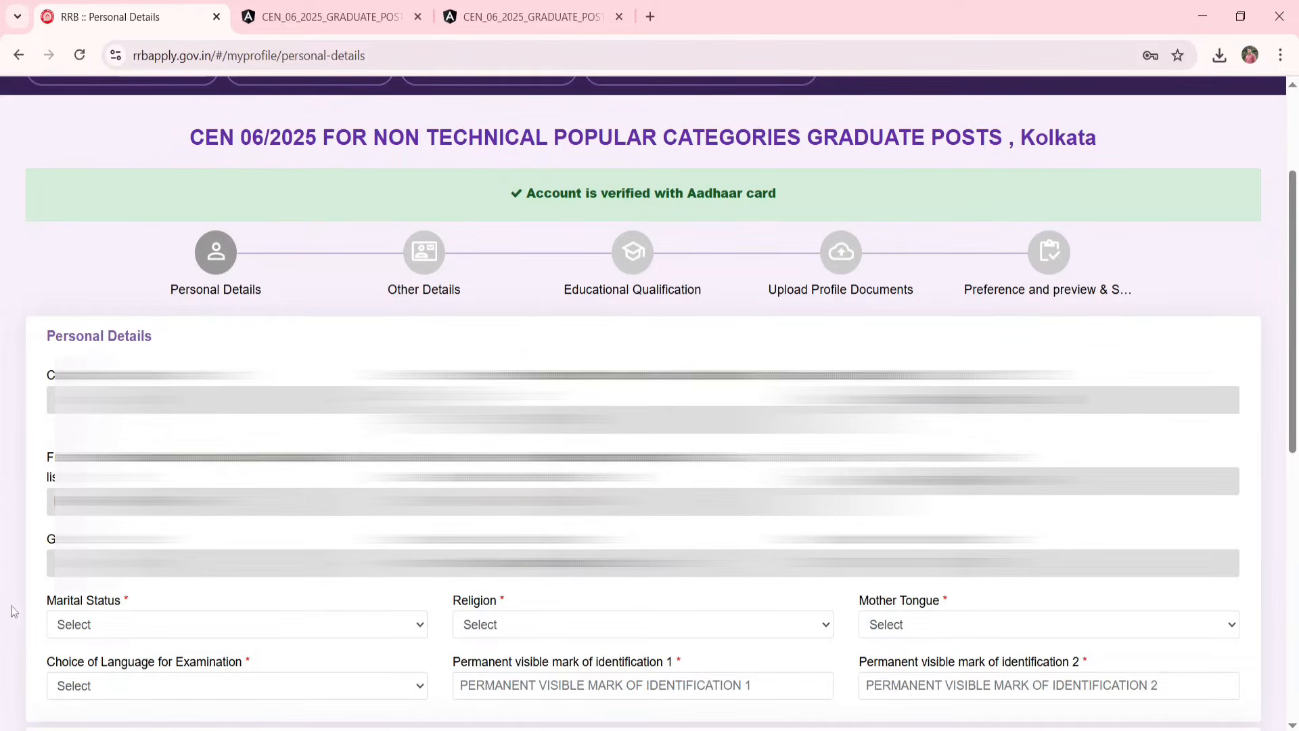
pyautogui.click(113, 622)
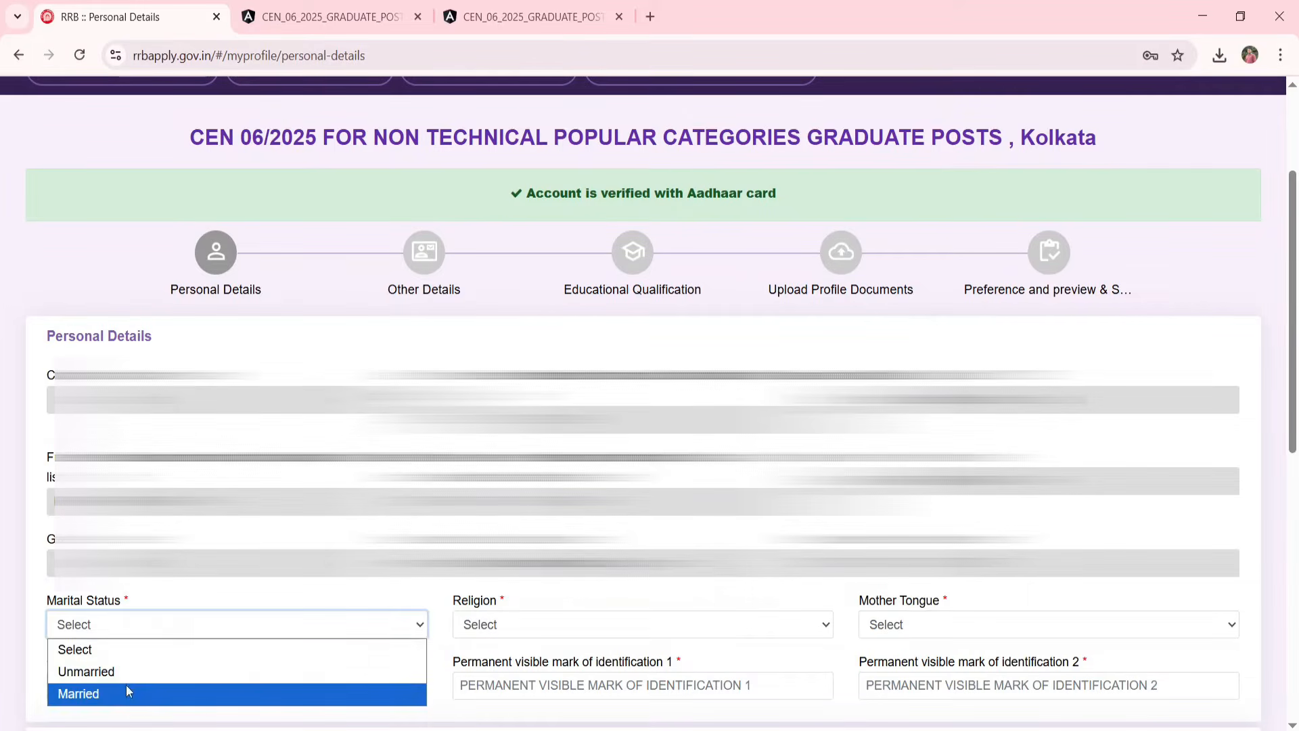
pyautogui.click(192, 595)
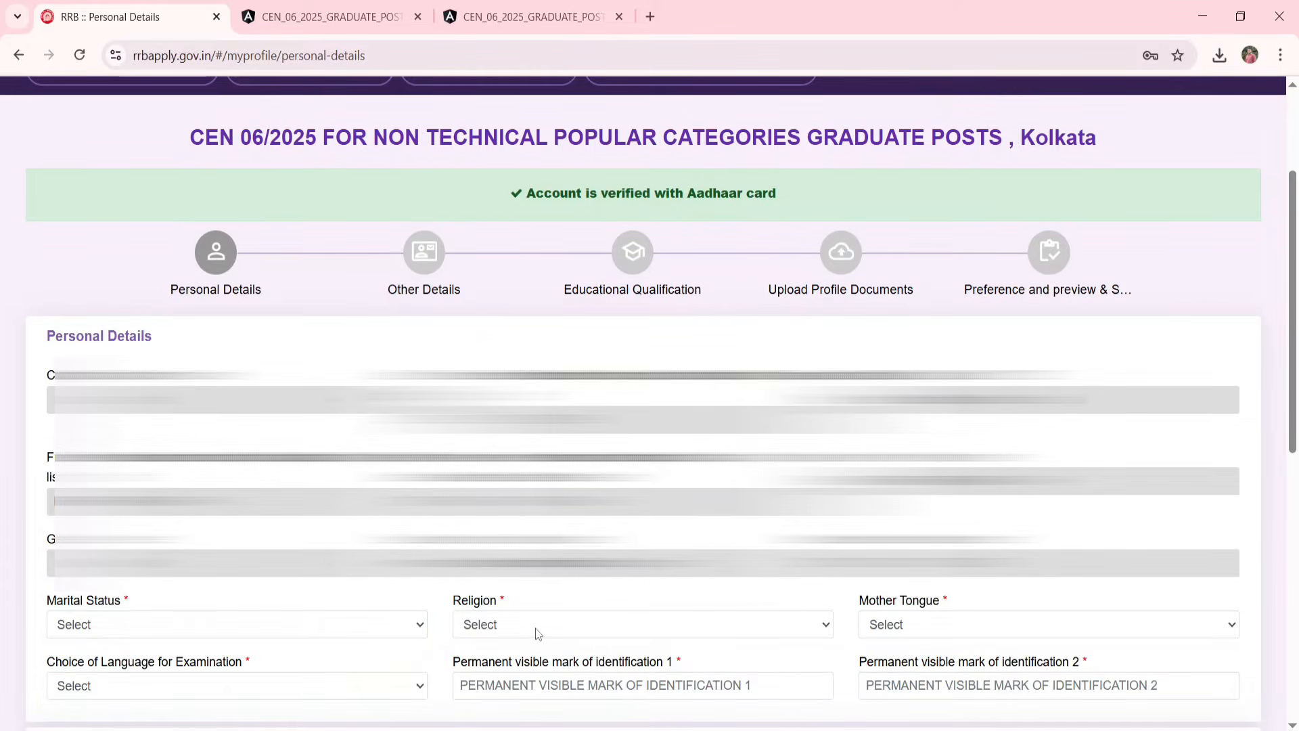
pyautogui.click(572, 634)
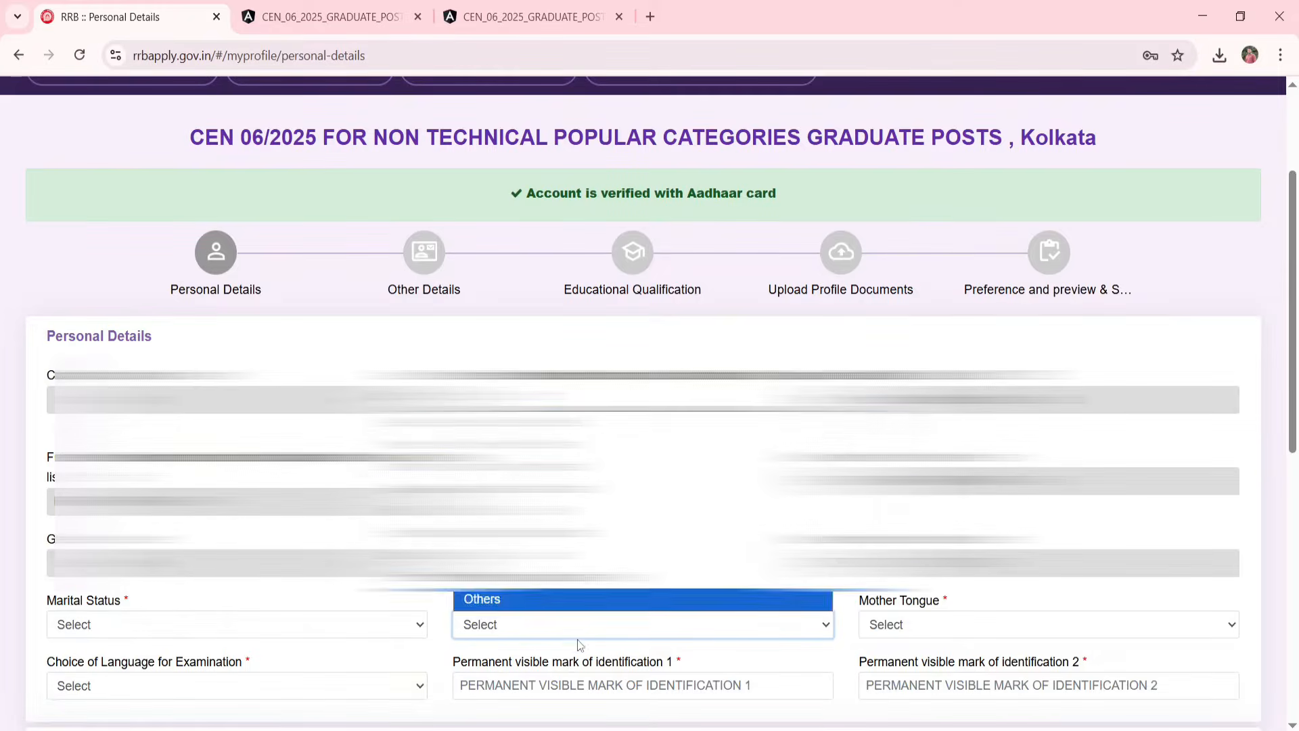
pyautogui.click(580, 640)
pyautogui.click(947, 633)
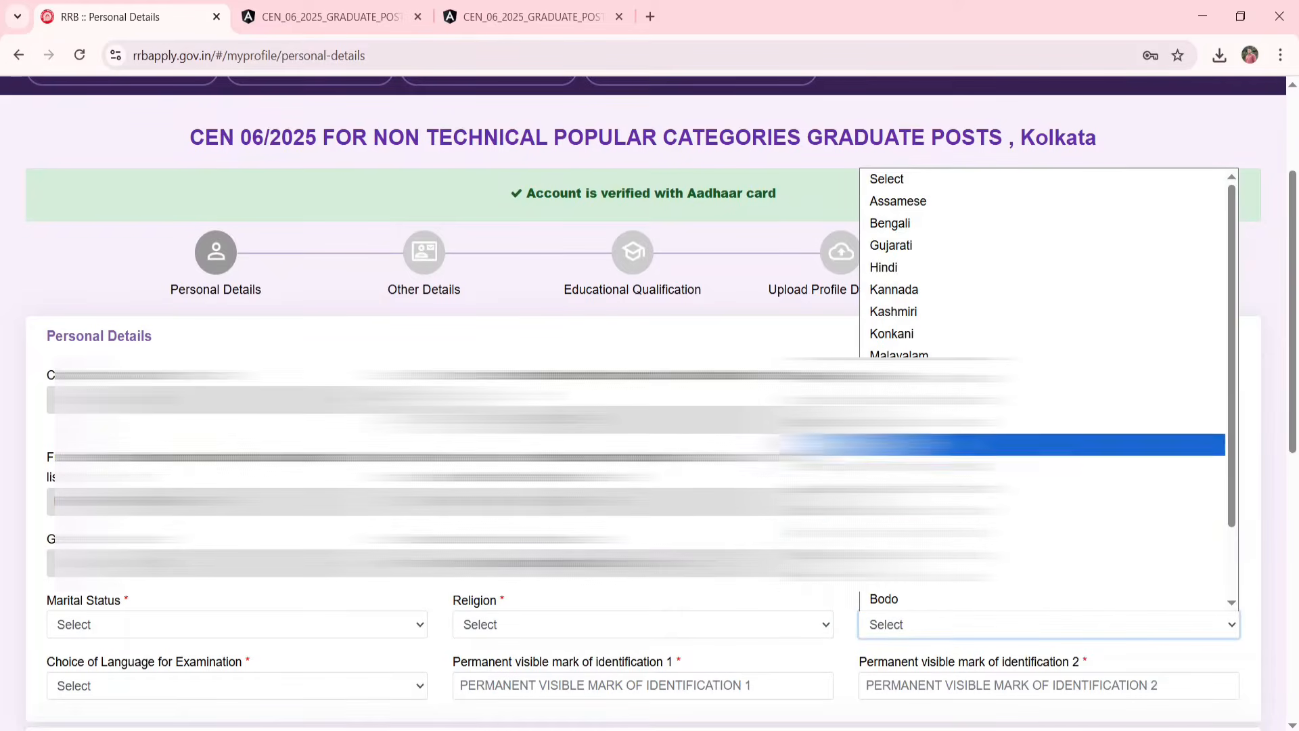
pyautogui.press('a')
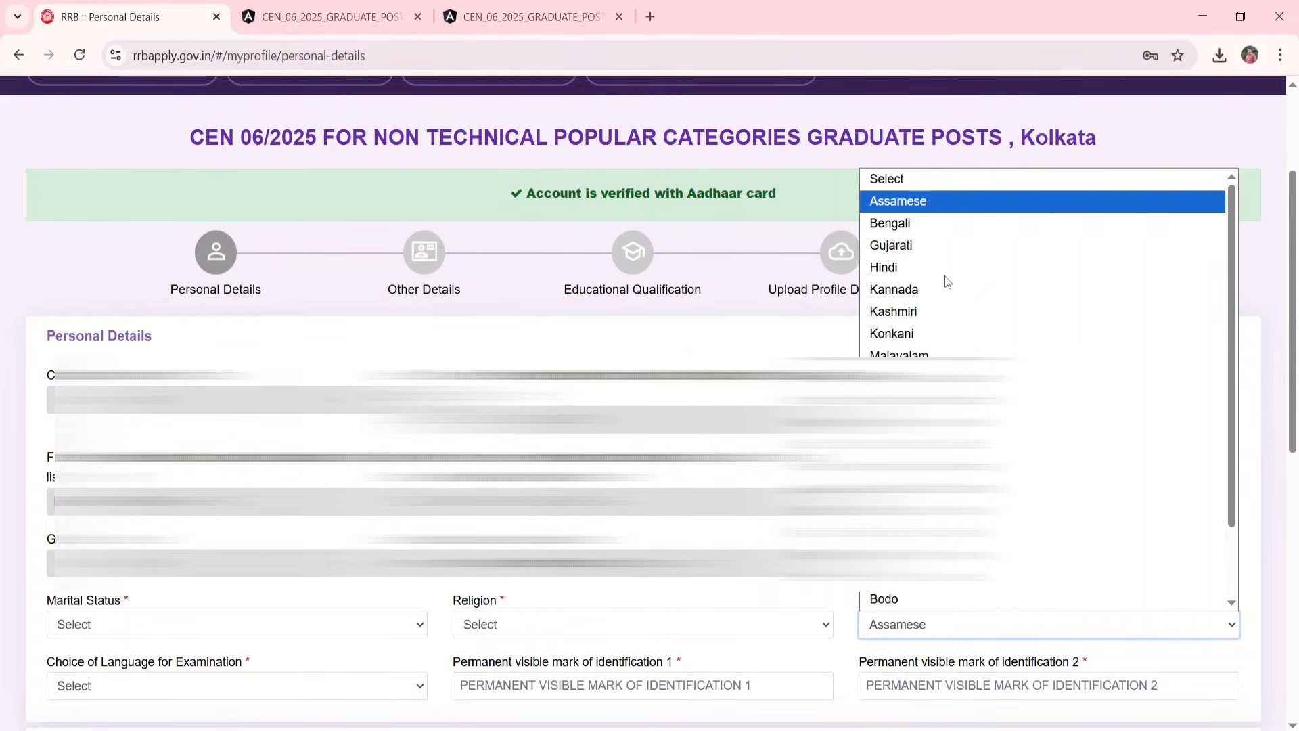
pyautogui.press('Return')
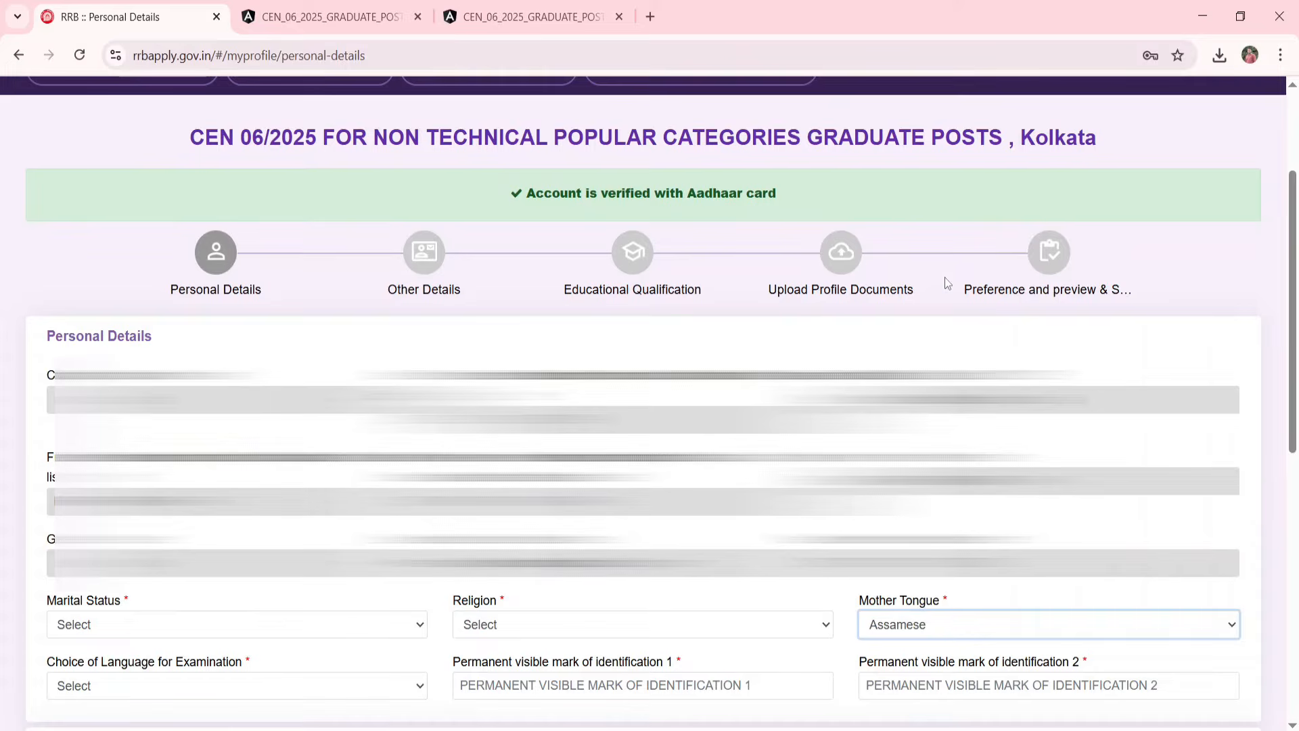
# Step: Choose English as the exam language and enter NA as the second identification mark
pyautogui.click(164, 694)
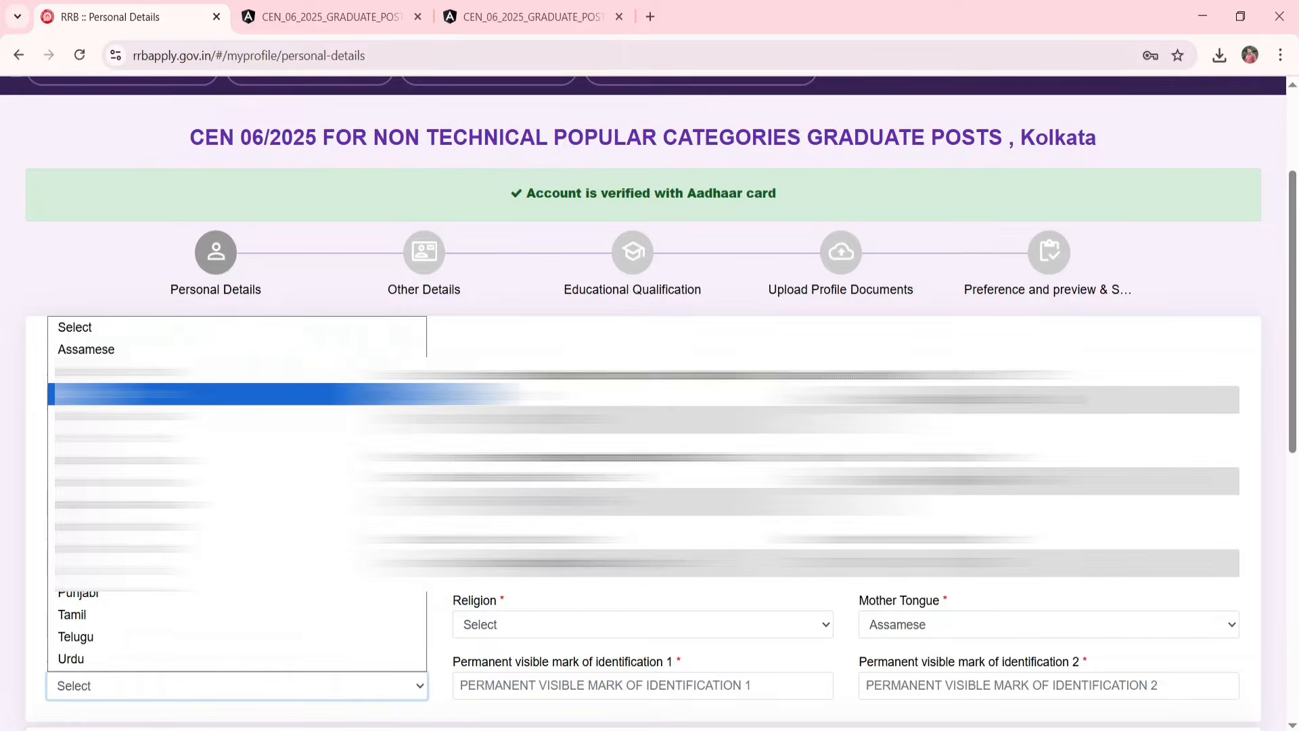
pyautogui.click(136, 394)
pyautogui.press('Tab')
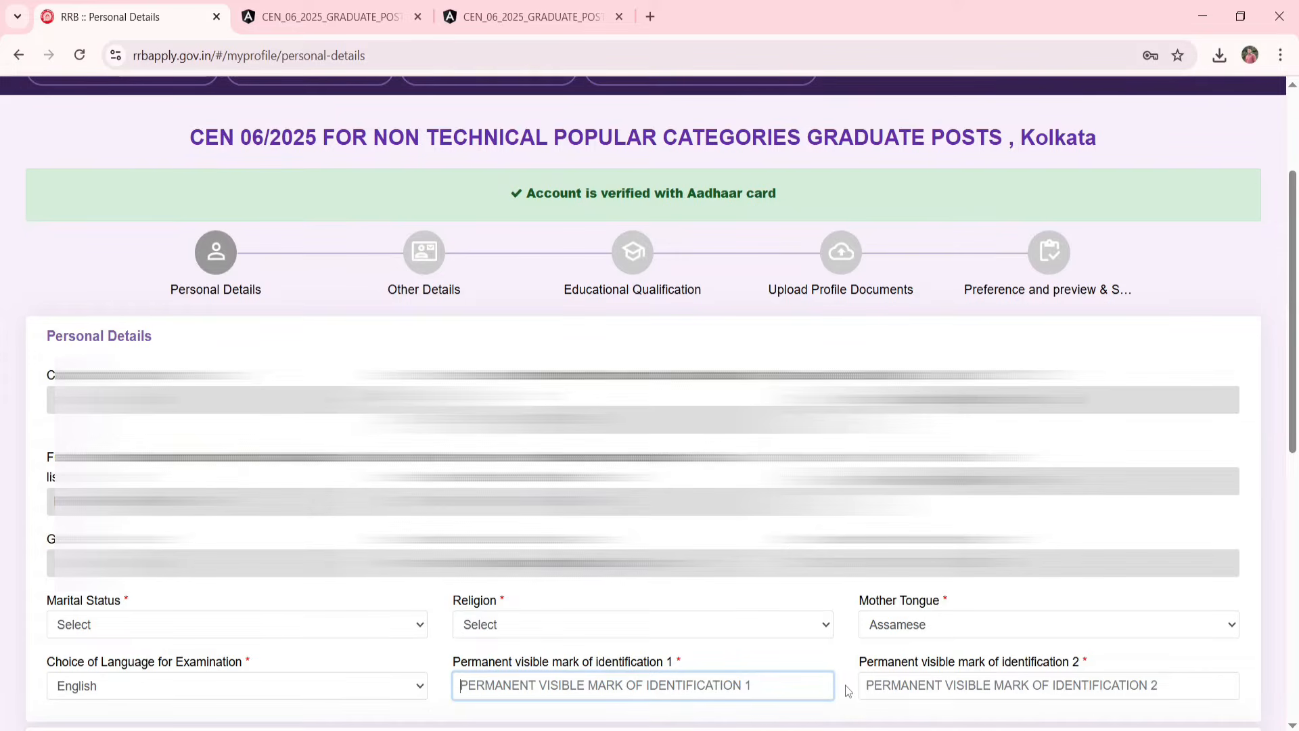
pyautogui.click(894, 689)
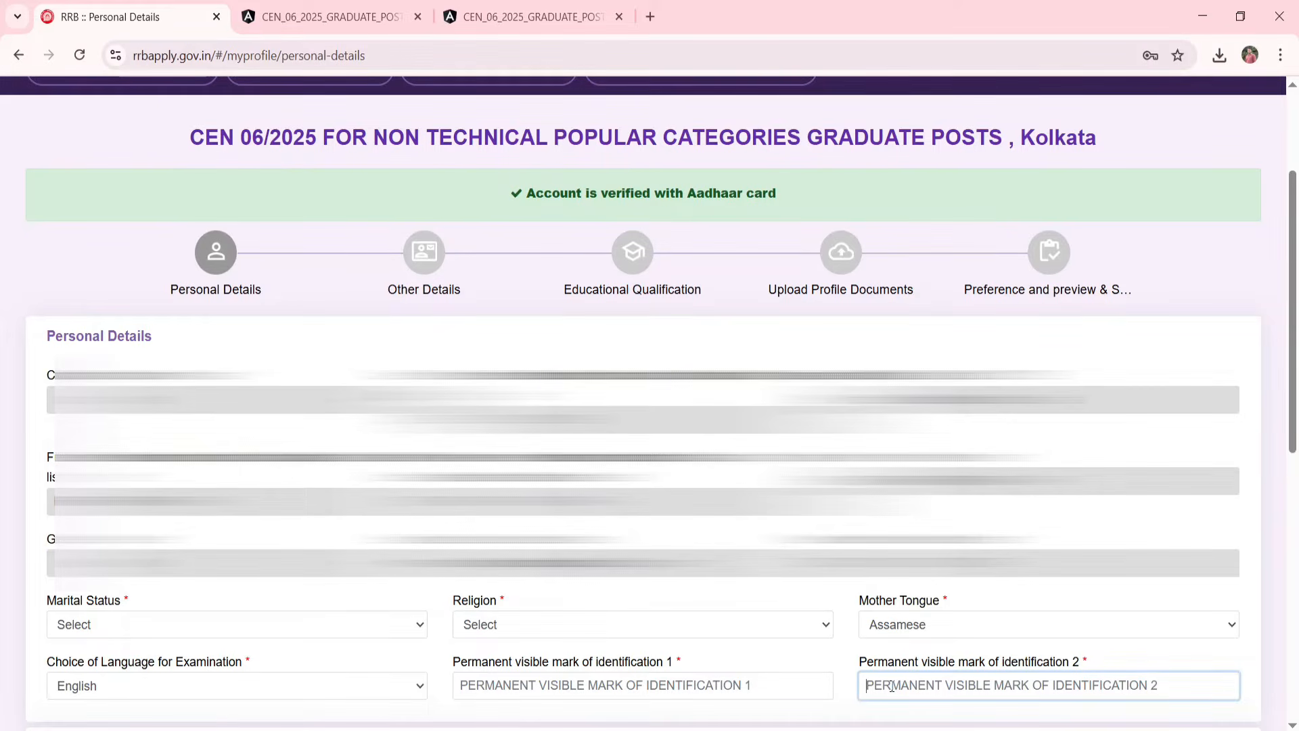
pyautogui.click(576, 684)
pyautogui.click(934, 684)
pyautogui.write('NA')
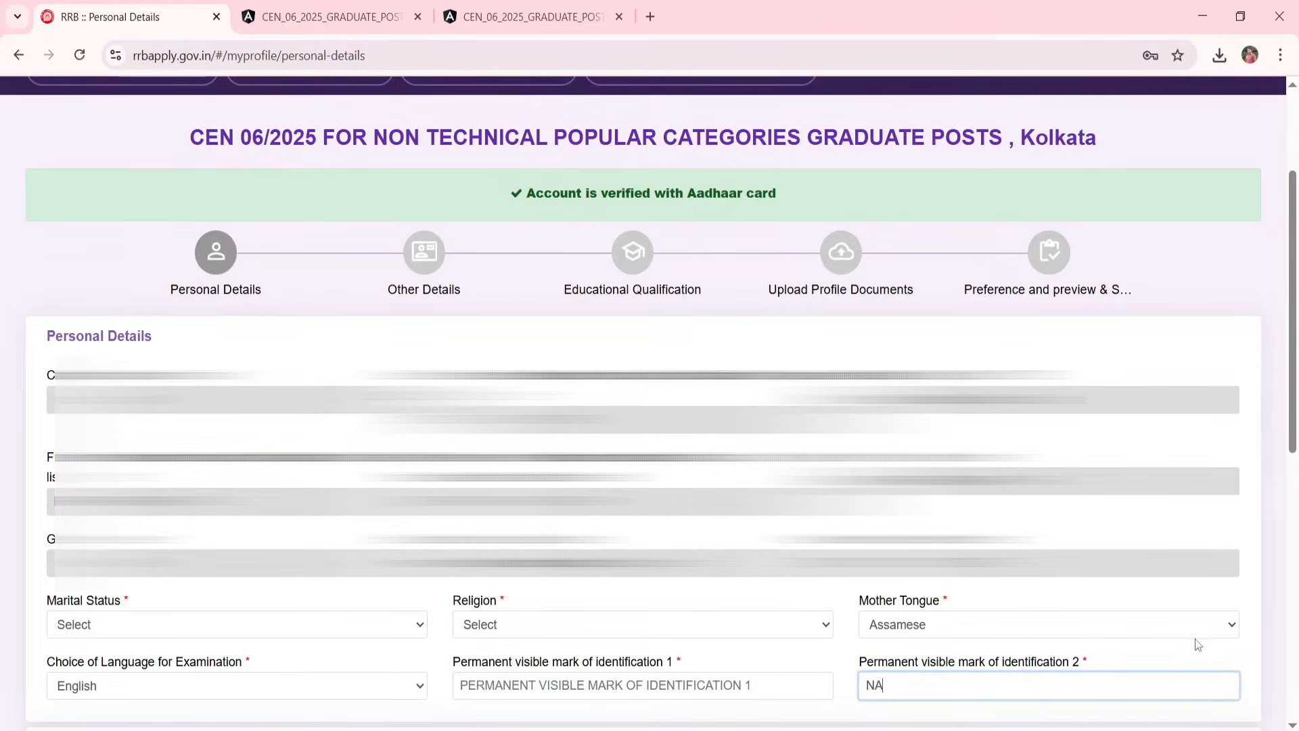
# Step: Set the community to EWS
pyautogui.scroll(-10, 379, 280)
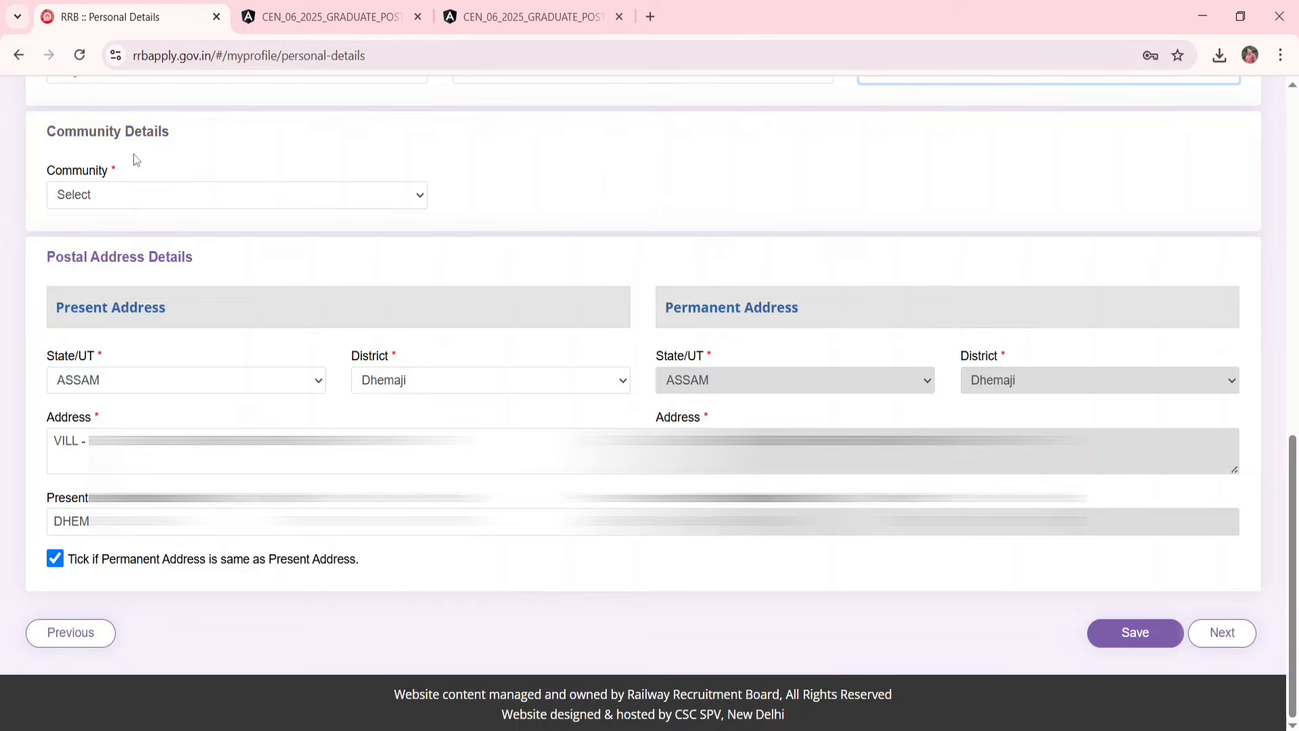
pyautogui.click(137, 196)
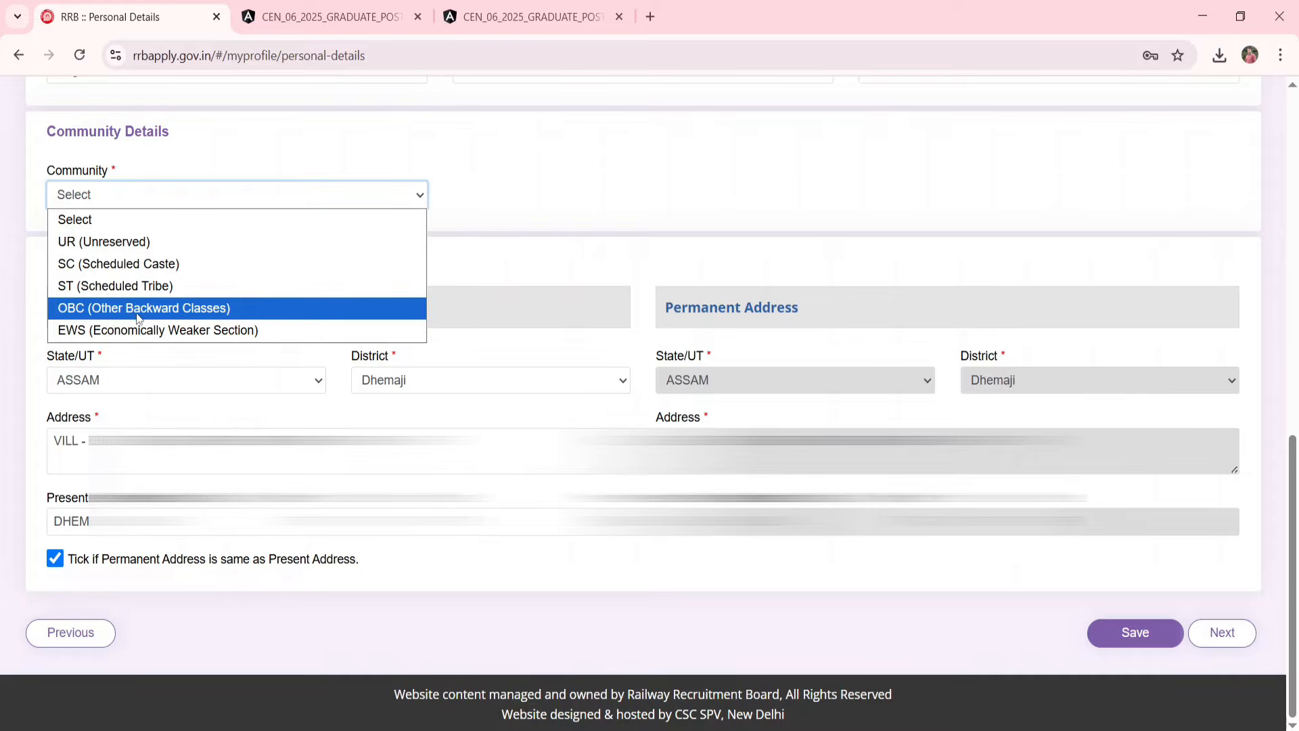
pyautogui.click(95, 330)
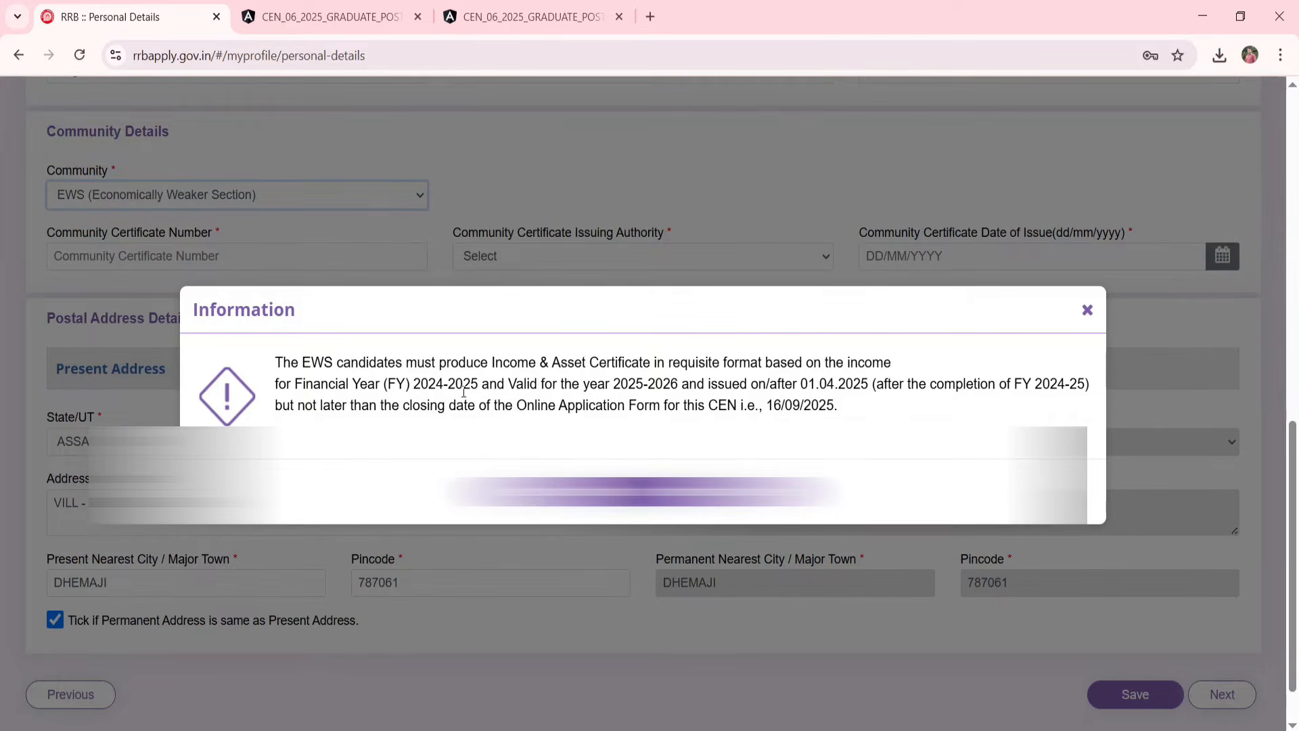
# Step: Change the community from EWS to OBC with OBC (Non Creamy layer) status
pyautogui.click(643, 492)
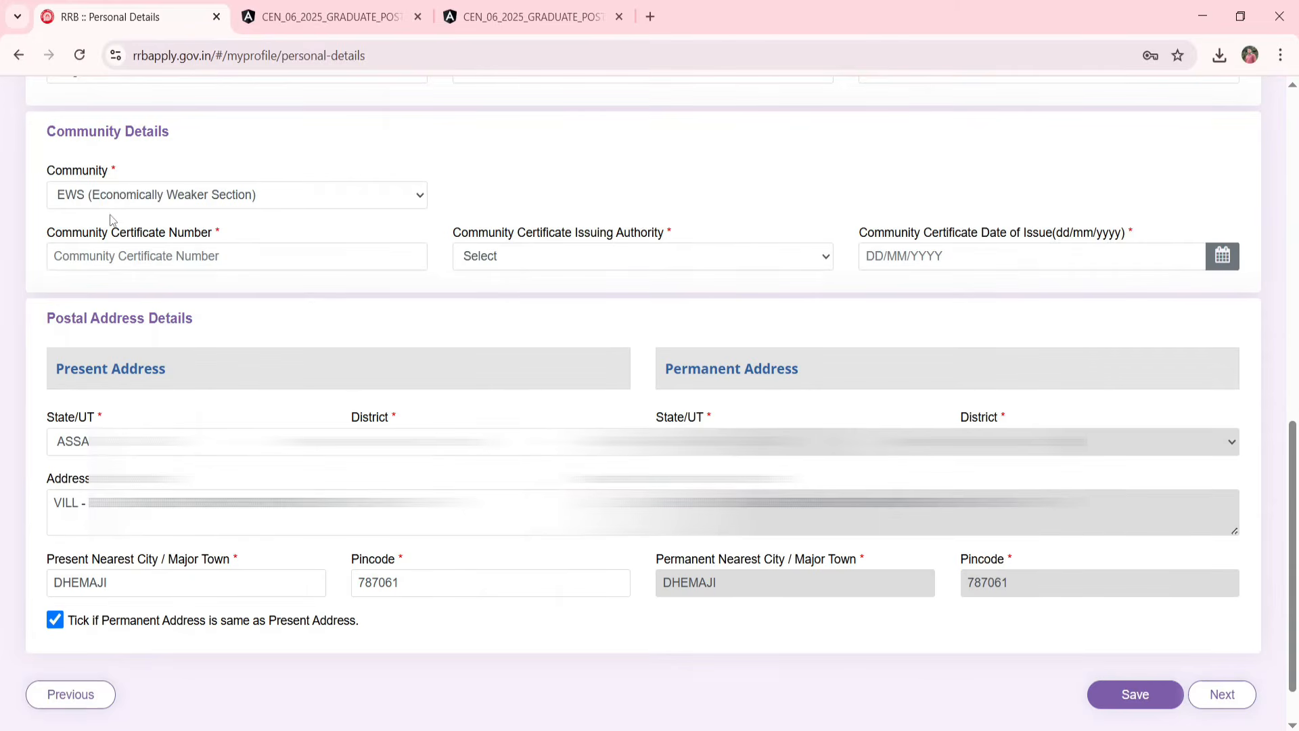
pyautogui.click(168, 202)
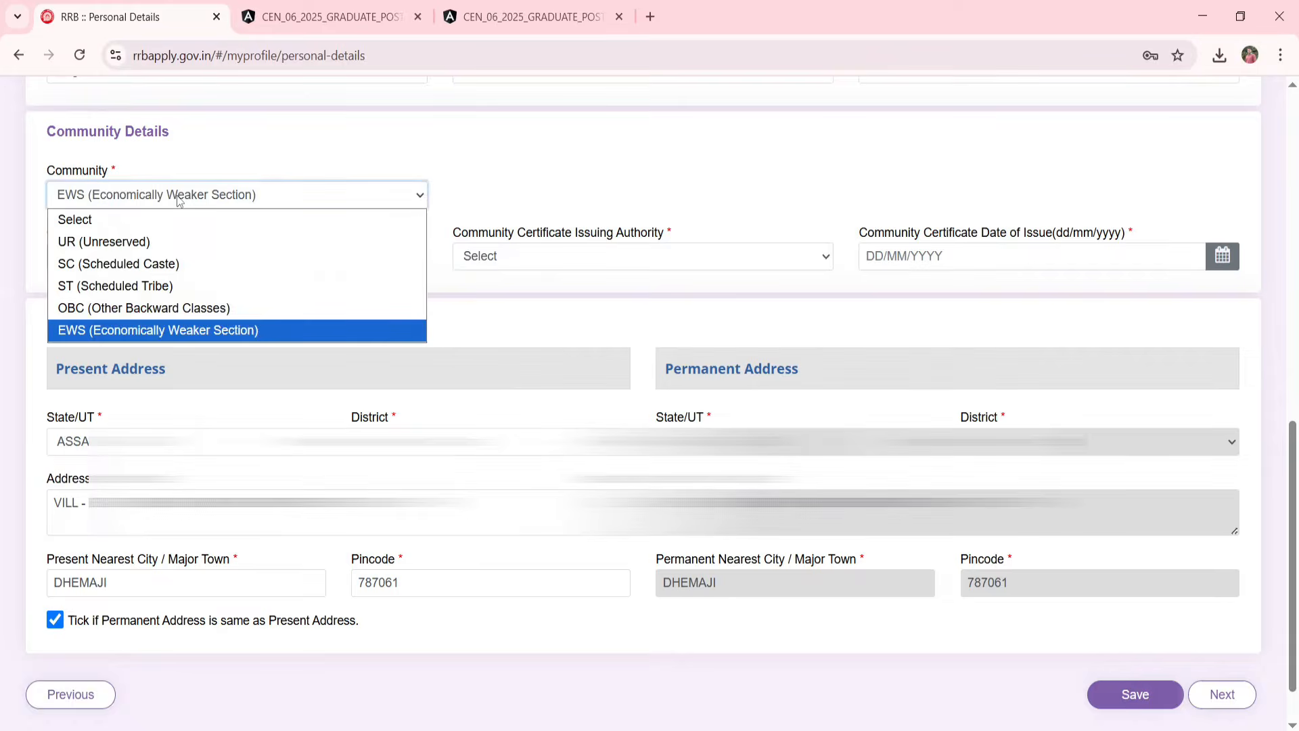
pyautogui.click(165, 307)
pyautogui.click(643, 480)
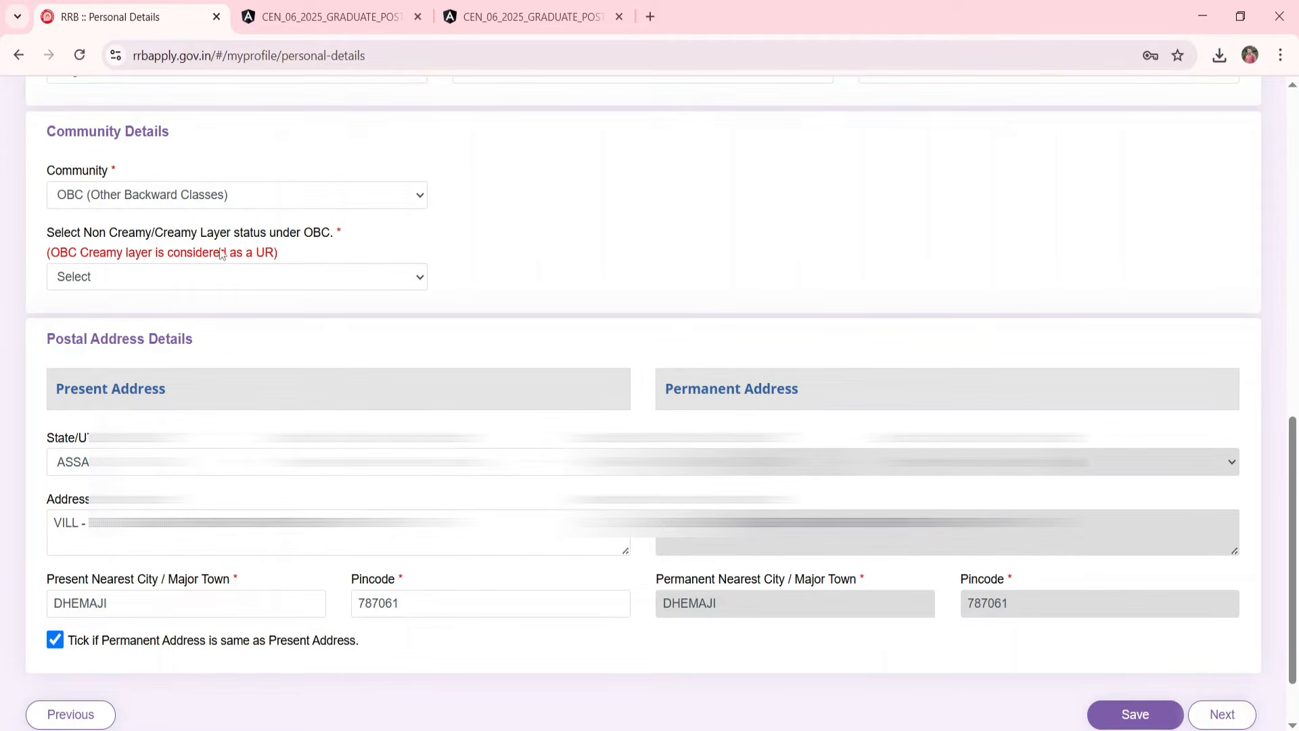
pyautogui.click(218, 277)
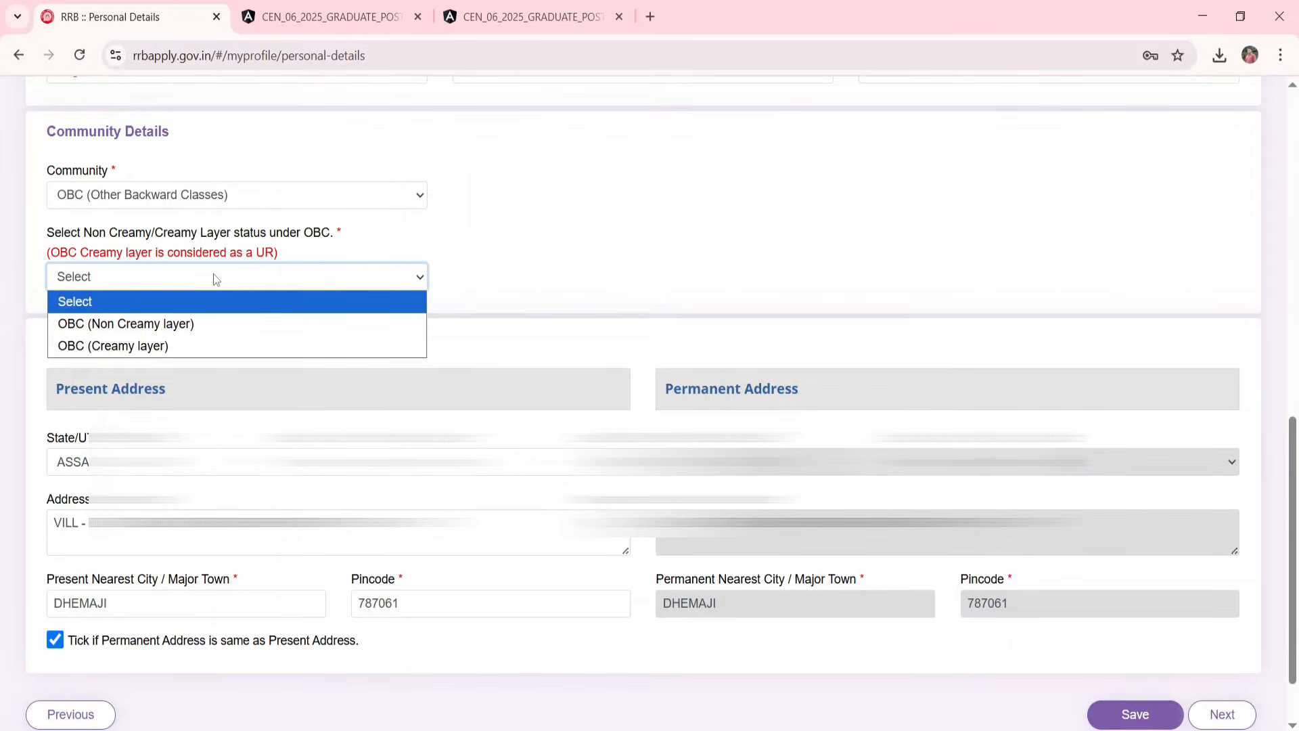
pyautogui.click(177, 325)
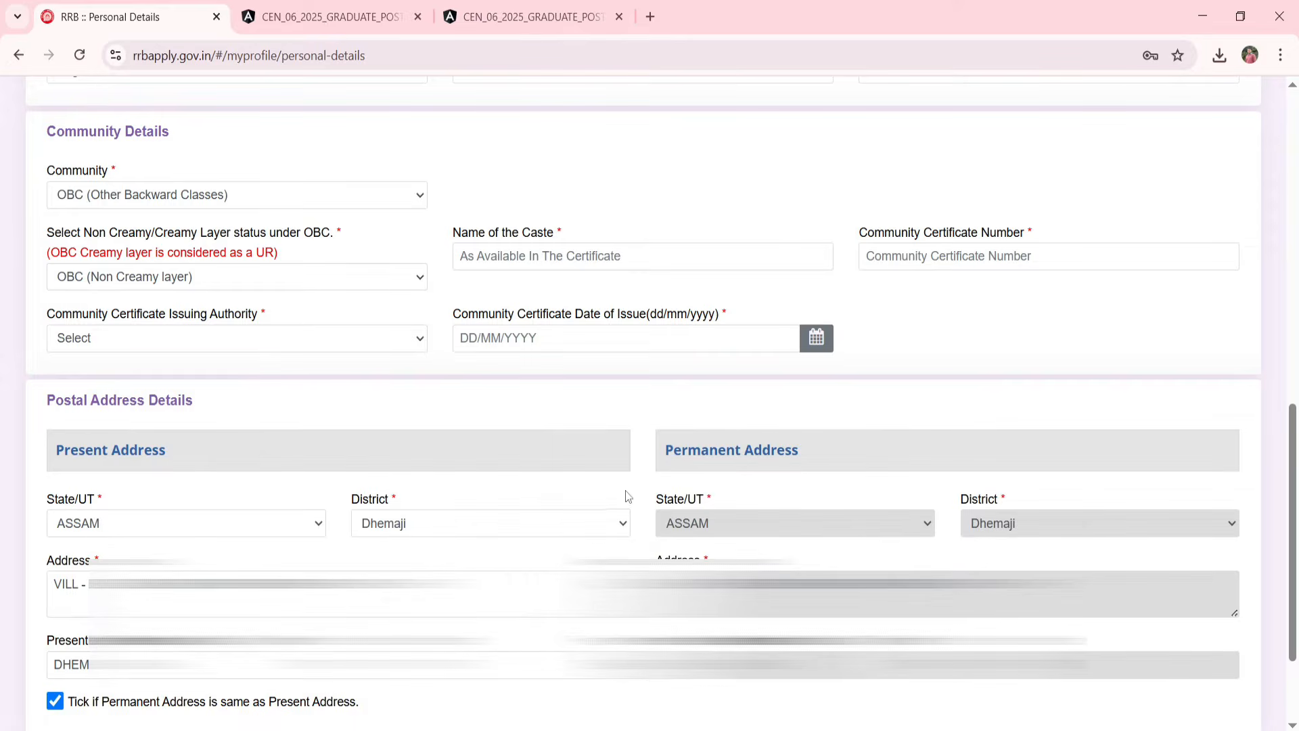
# Step: Keep OBC (Non Creamy layer) selected and correct the caste name from MORAN to AHOM
pyautogui.click(139, 284)
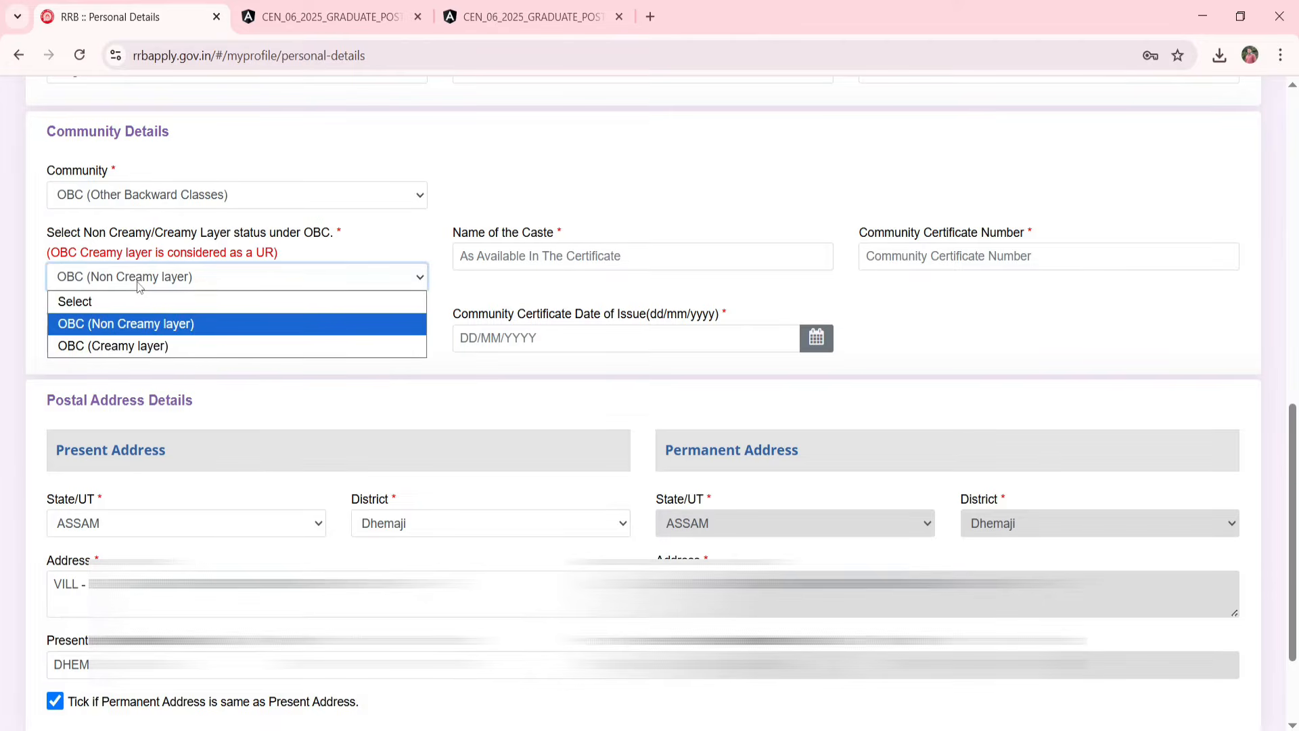
pyautogui.click(138, 284)
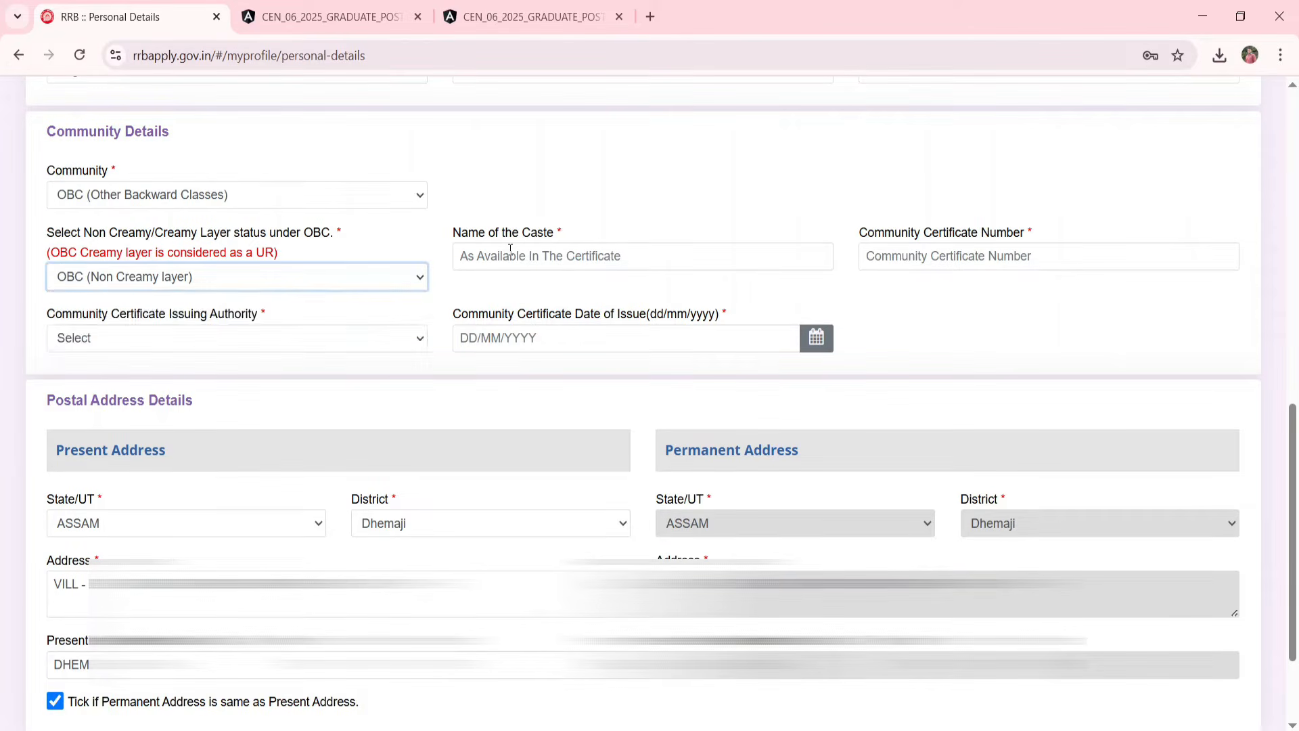
pyautogui.click(555, 255)
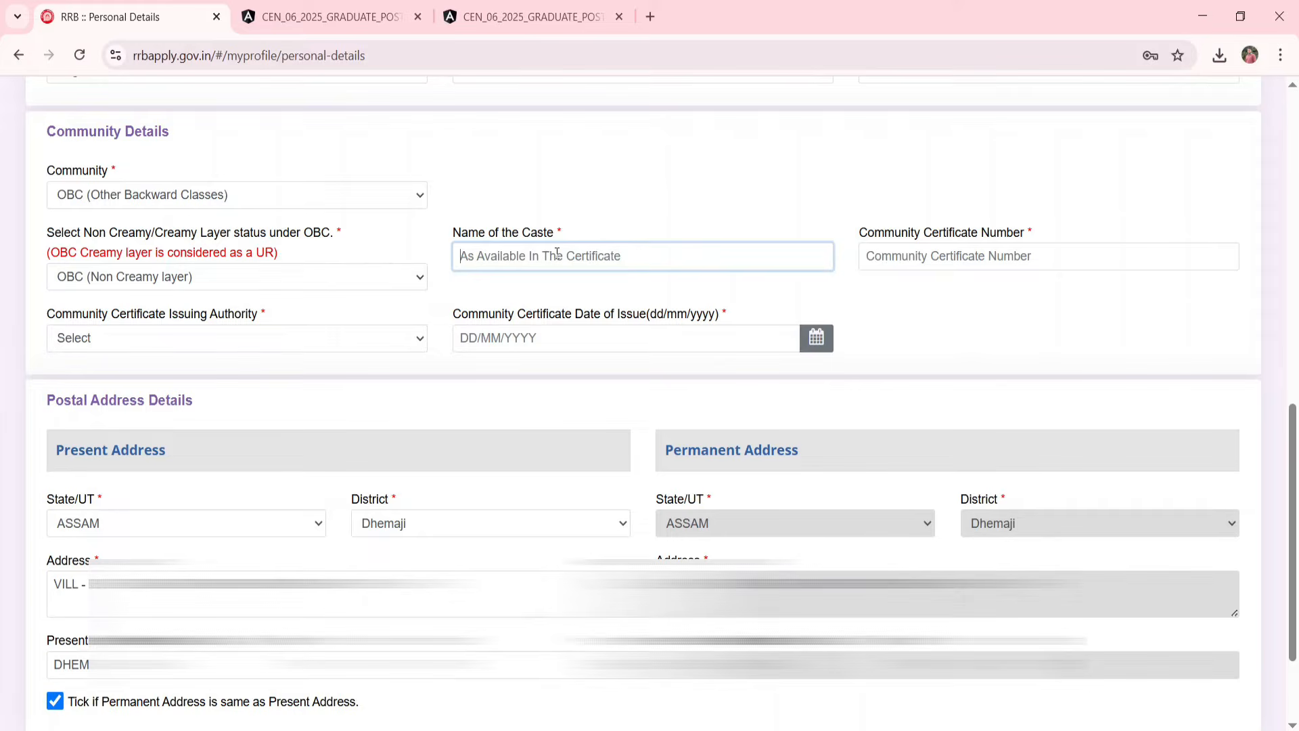
pyautogui.write('MORAN')
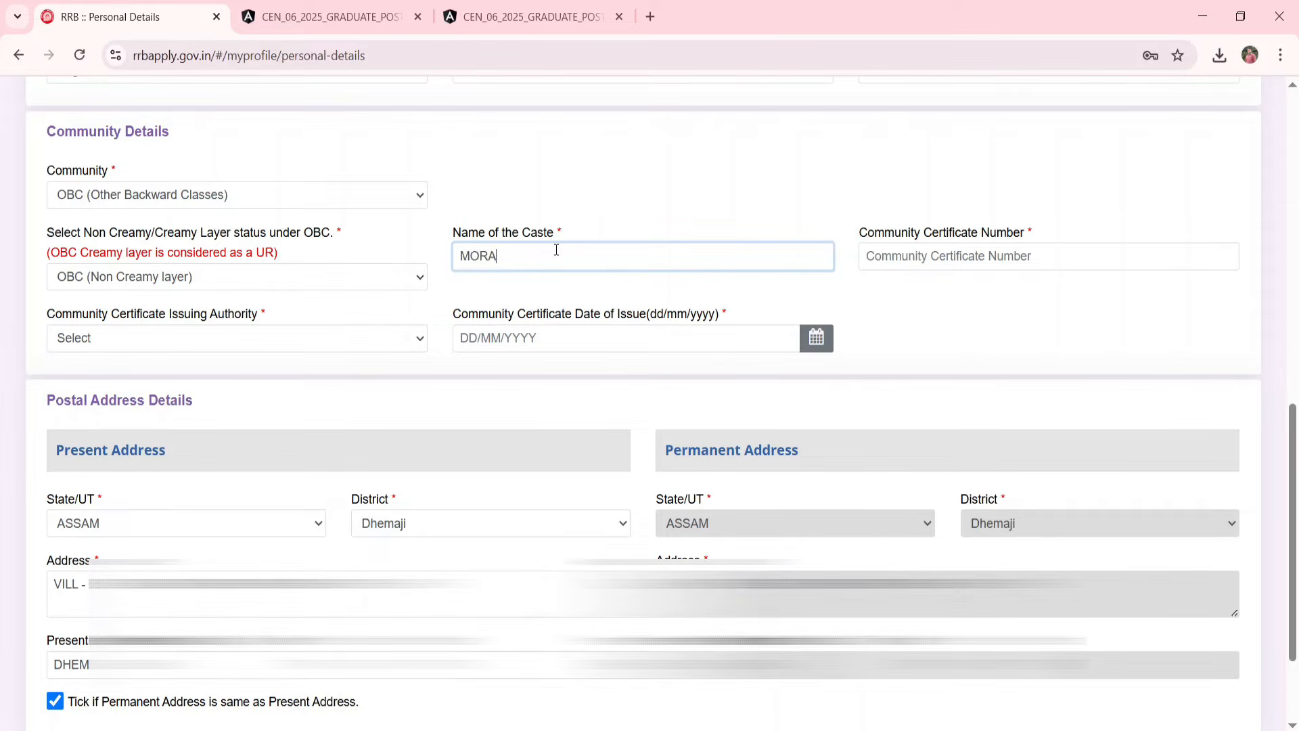
pyautogui.hotkey('ctrl', 'a')
pyautogui.press('BackSpace')
pyautogui.write('AHOM')
pyautogui.hotkey('ctrl', 'a')
pyautogui.click(934, 256)
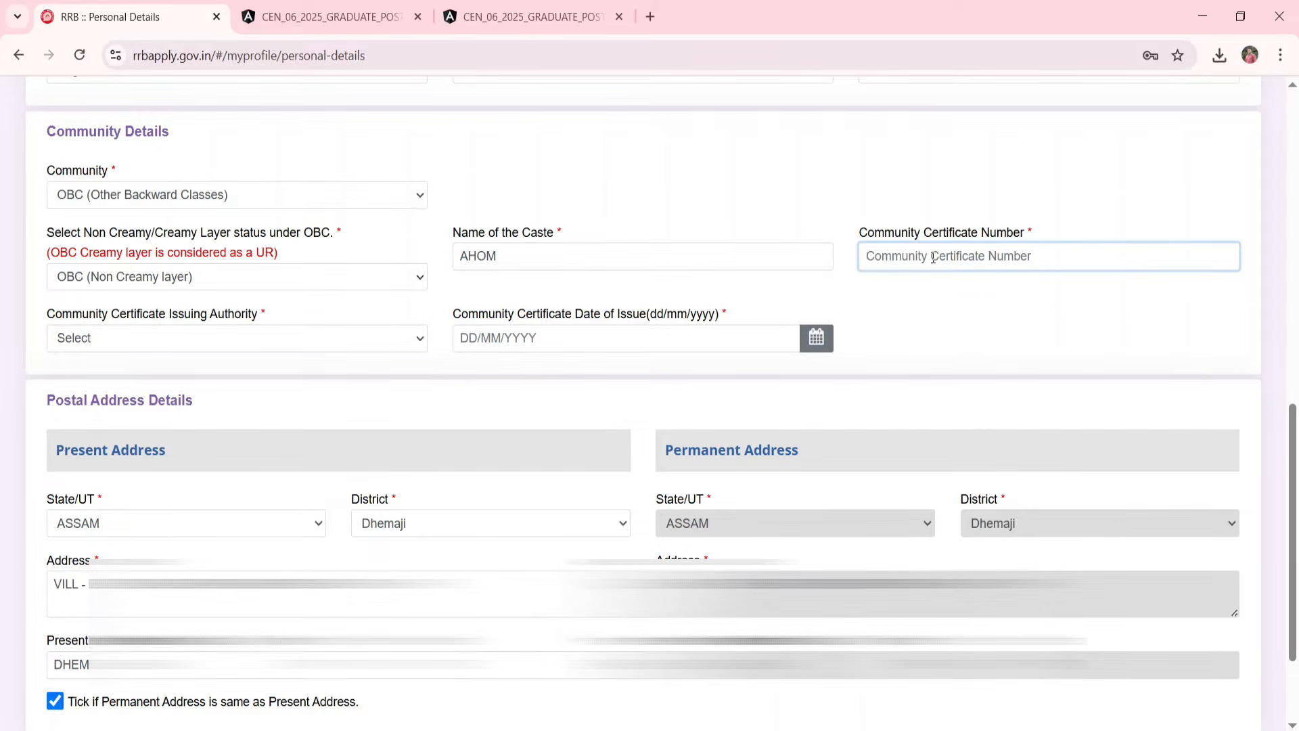
# Step: Set the certificate issuing authority to Deputy Commissioner and the issuing state to ASSAM
pyautogui.click(188, 341)
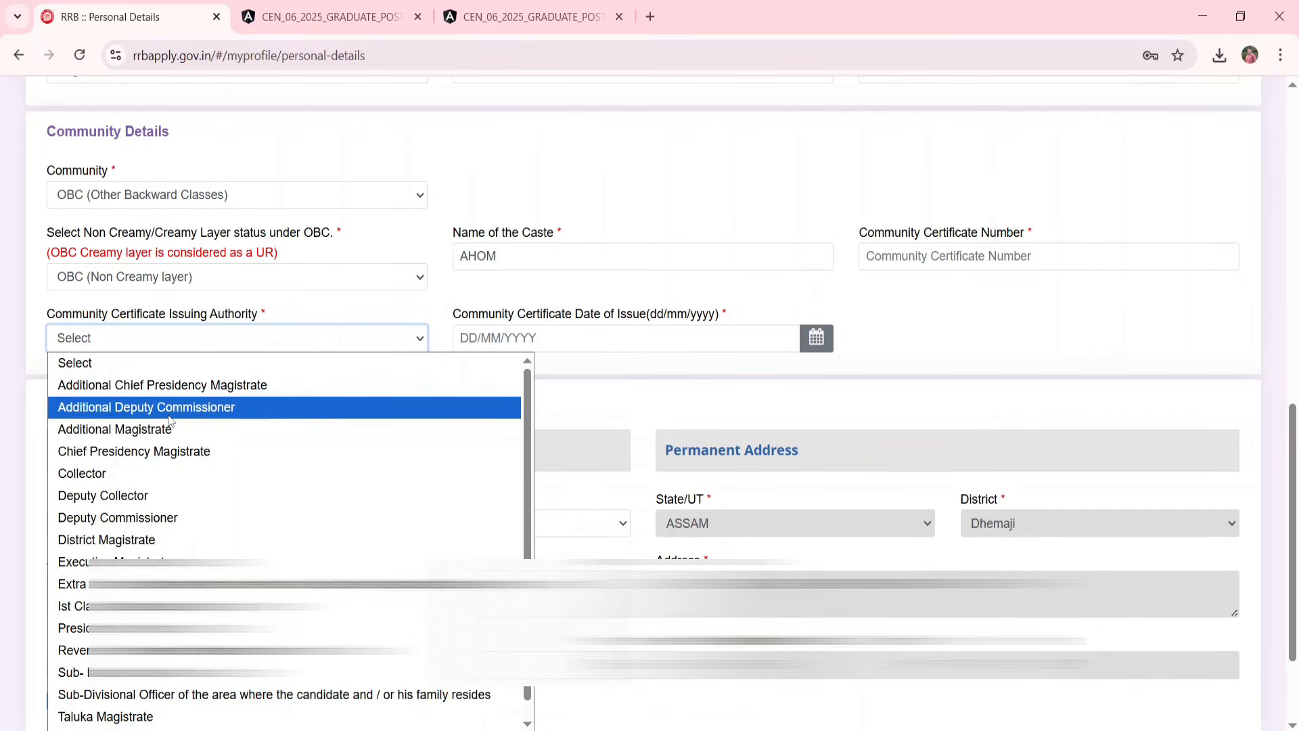
pyautogui.click(156, 517)
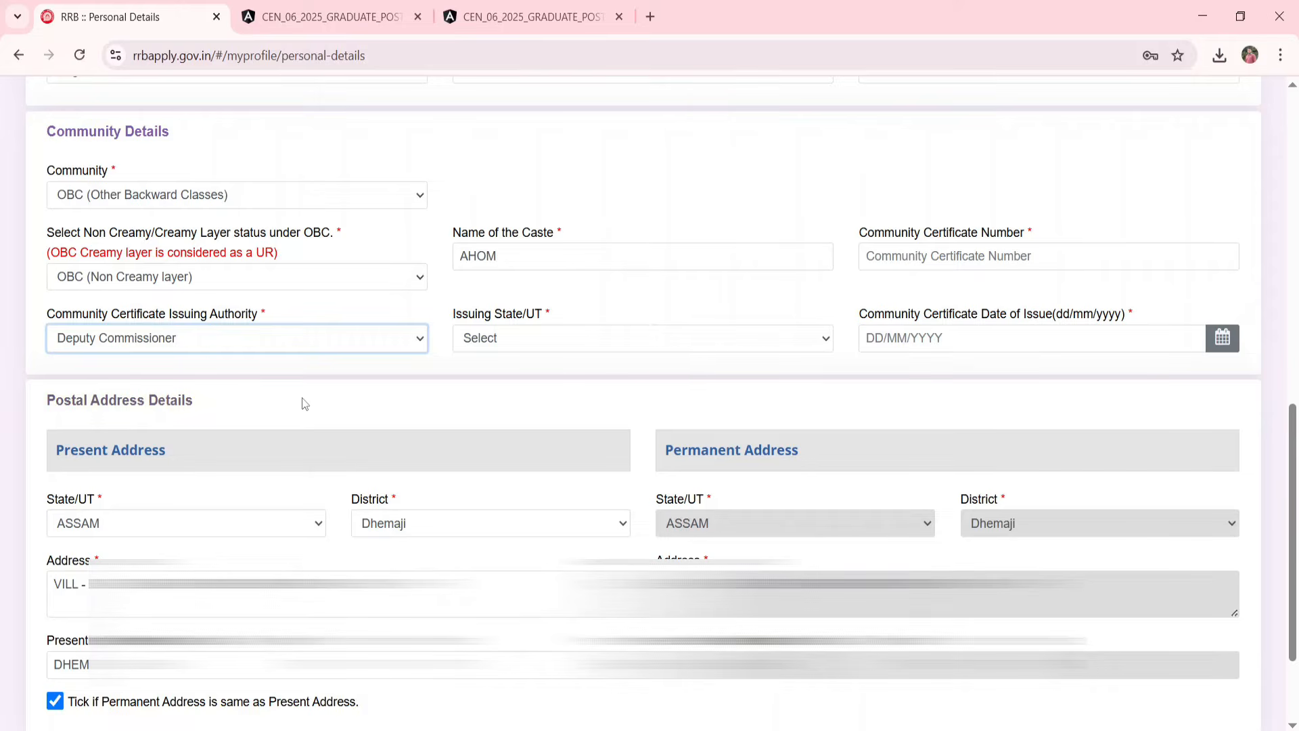
pyautogui.click(488, 343)
pyautogui.click(496, 453)
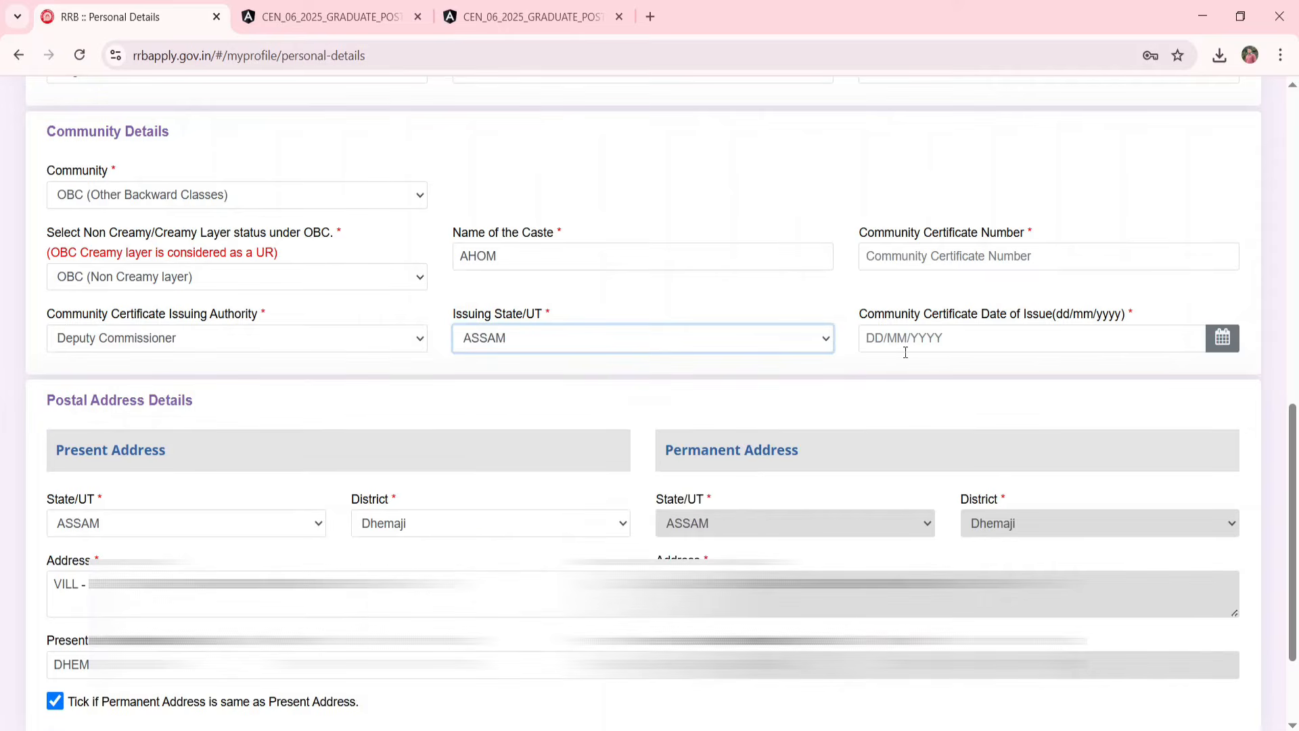
pyautogui.click(985, 339)
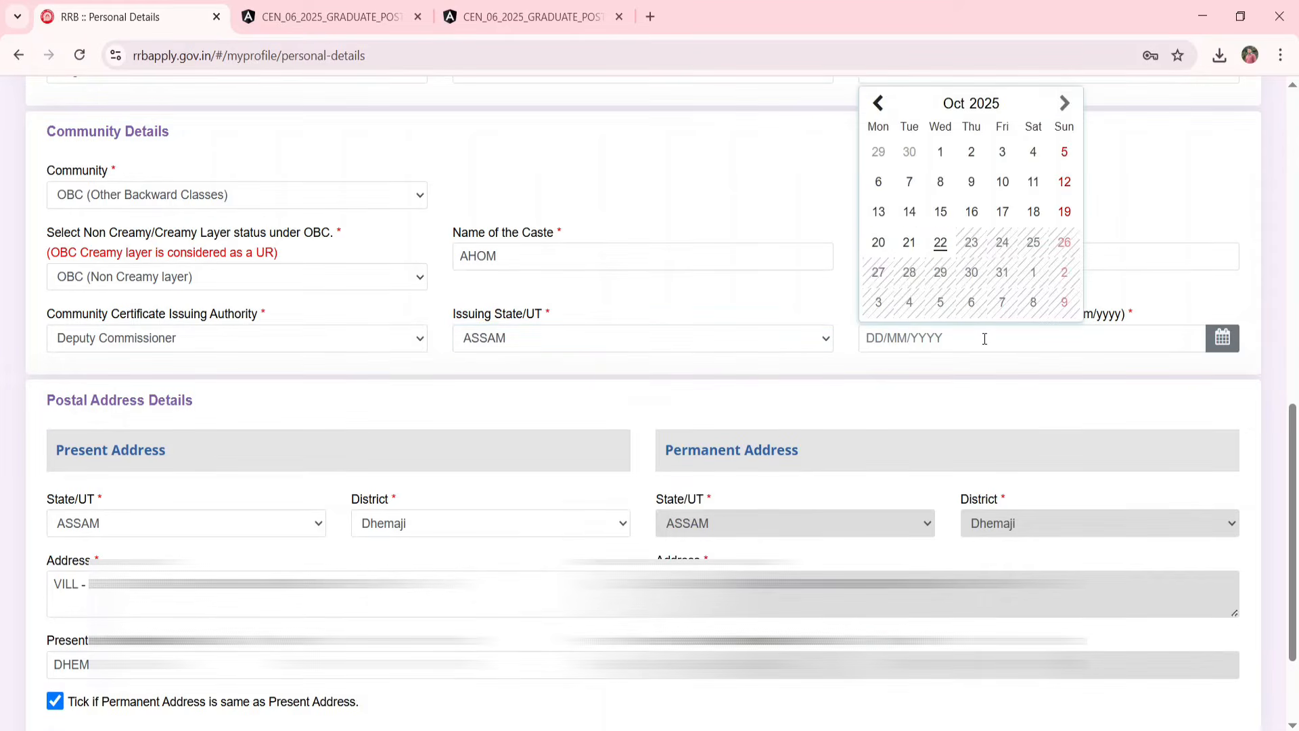
pyautogui.click(846, 303)
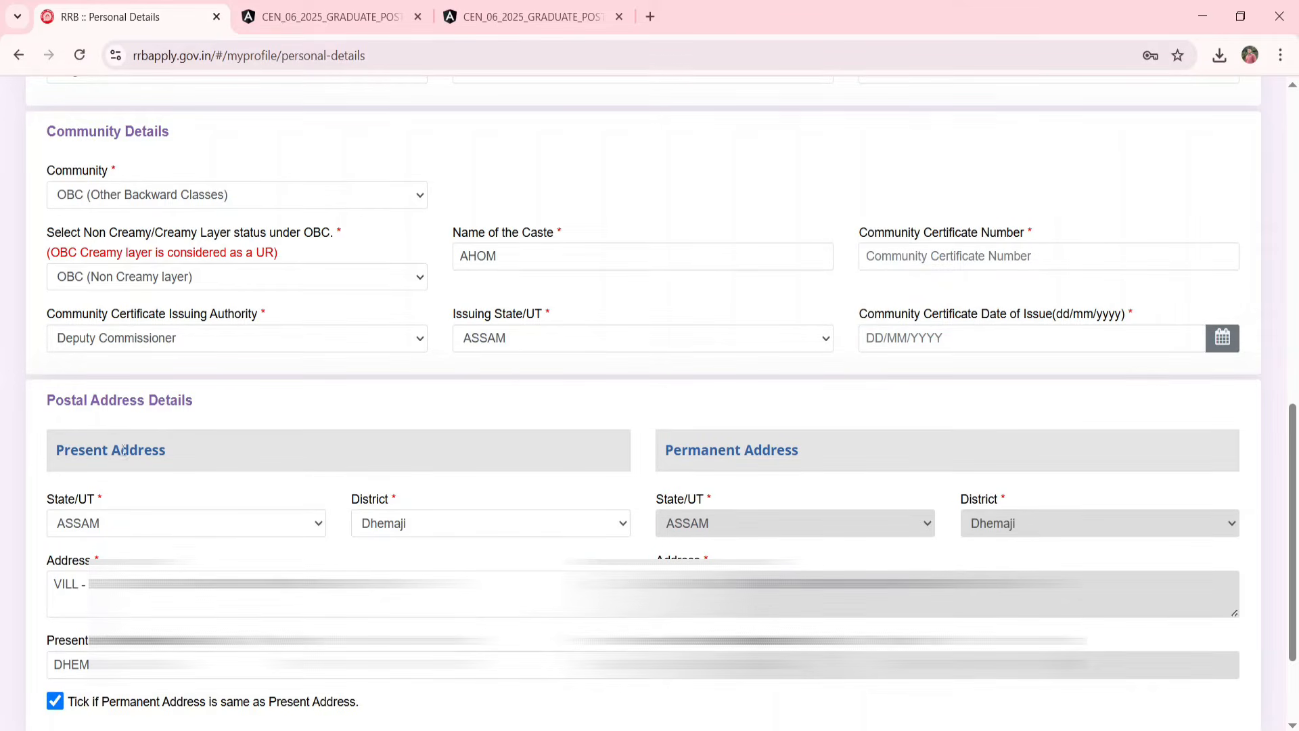
pyautogui.click(137, 525)
pyautogui.click(137, 525)
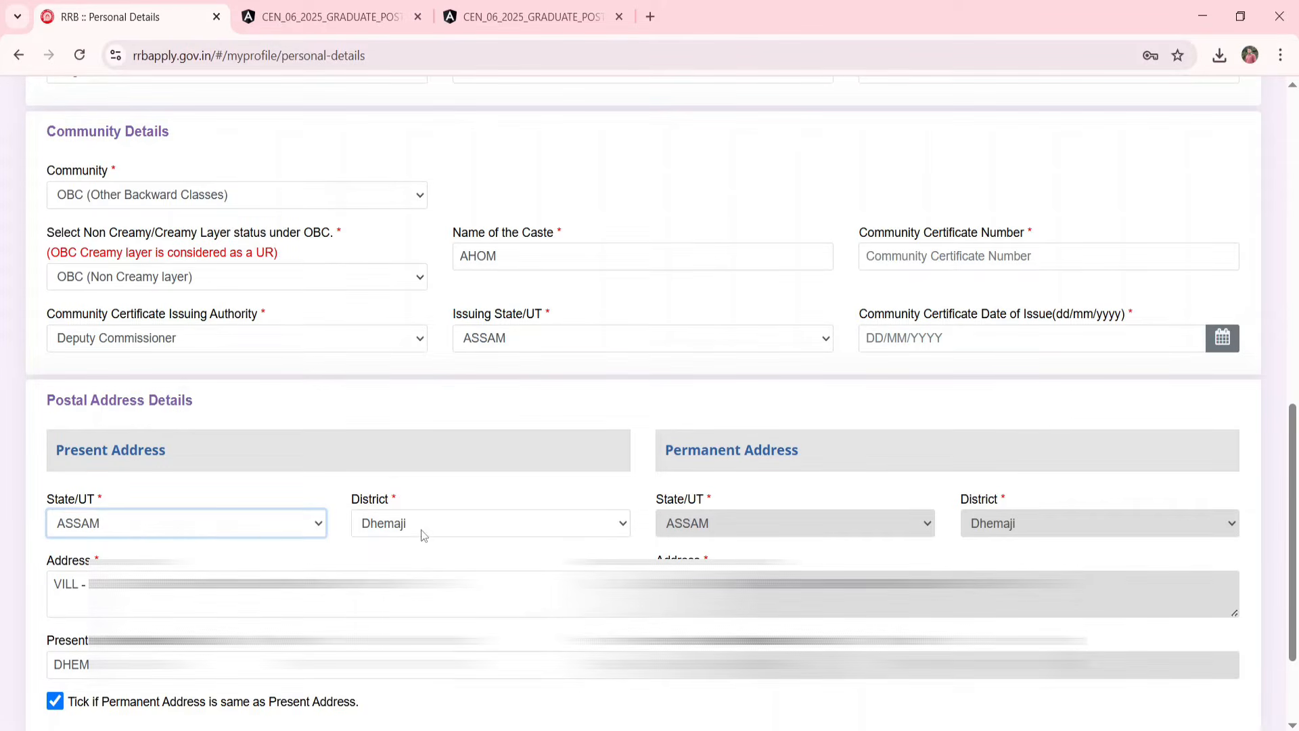
pyautogui.moveTo(54, 584); pyautogui.dragTo(475, 587)
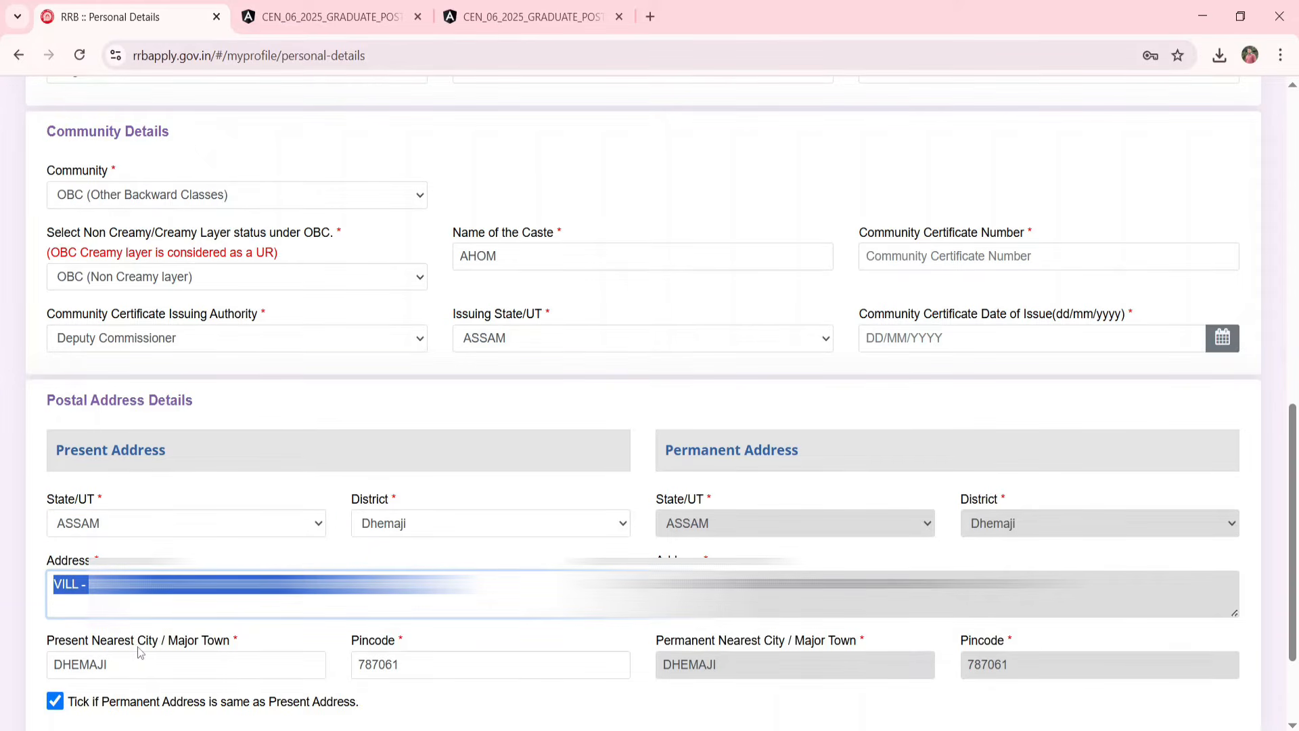
pyautogui.click(141, 664)
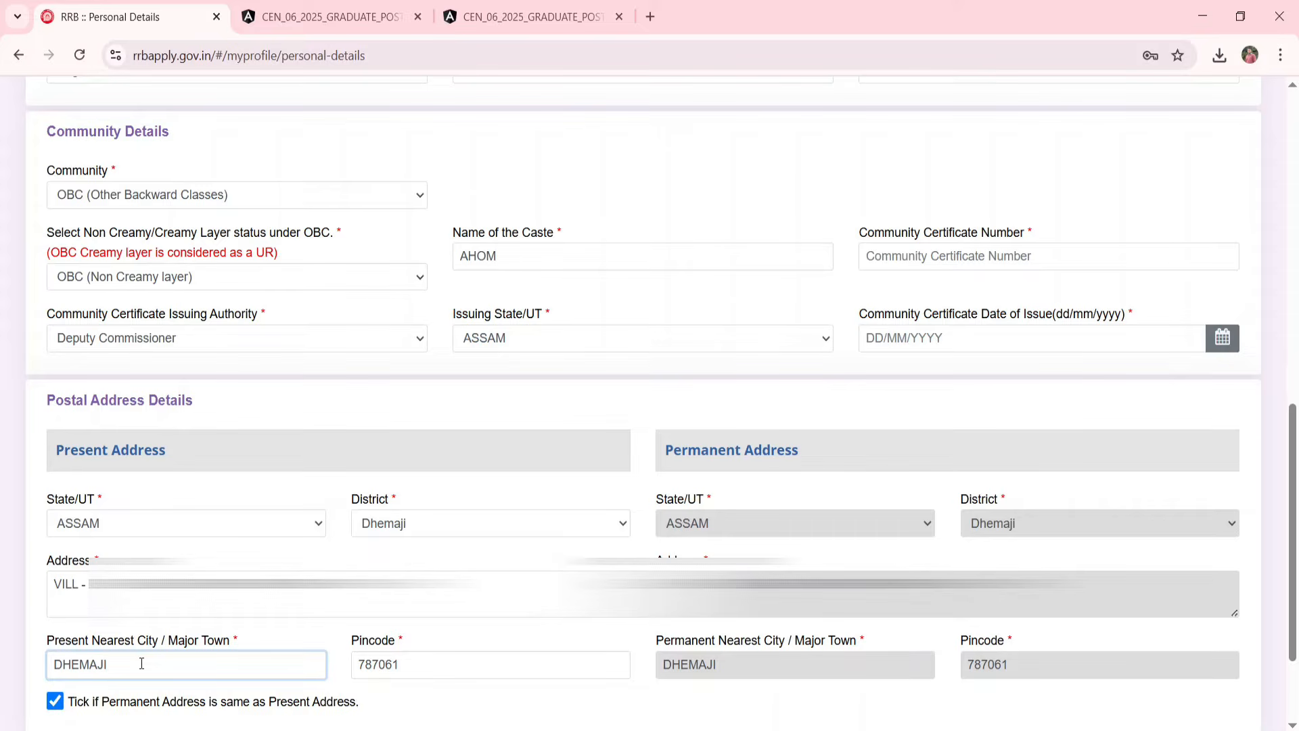
pyautogui.doubleClick(433, 664)
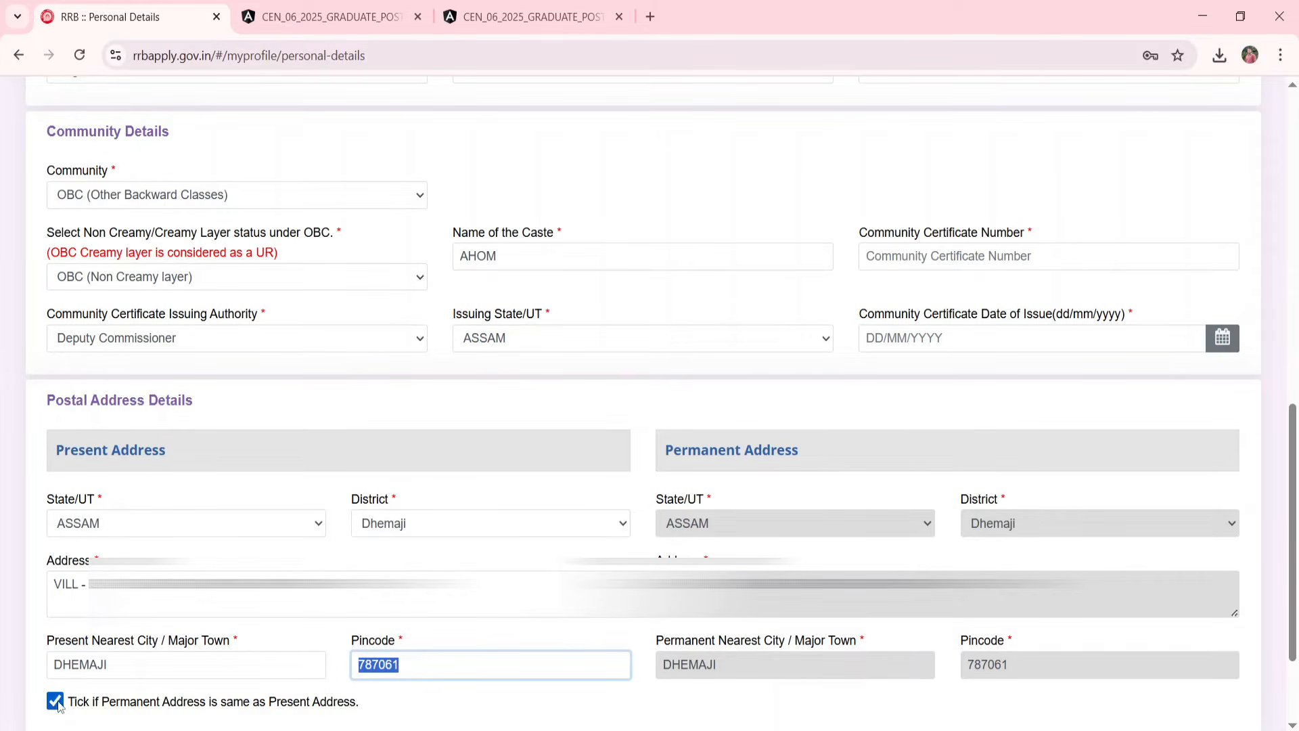
pyautogui.click(56, 702)
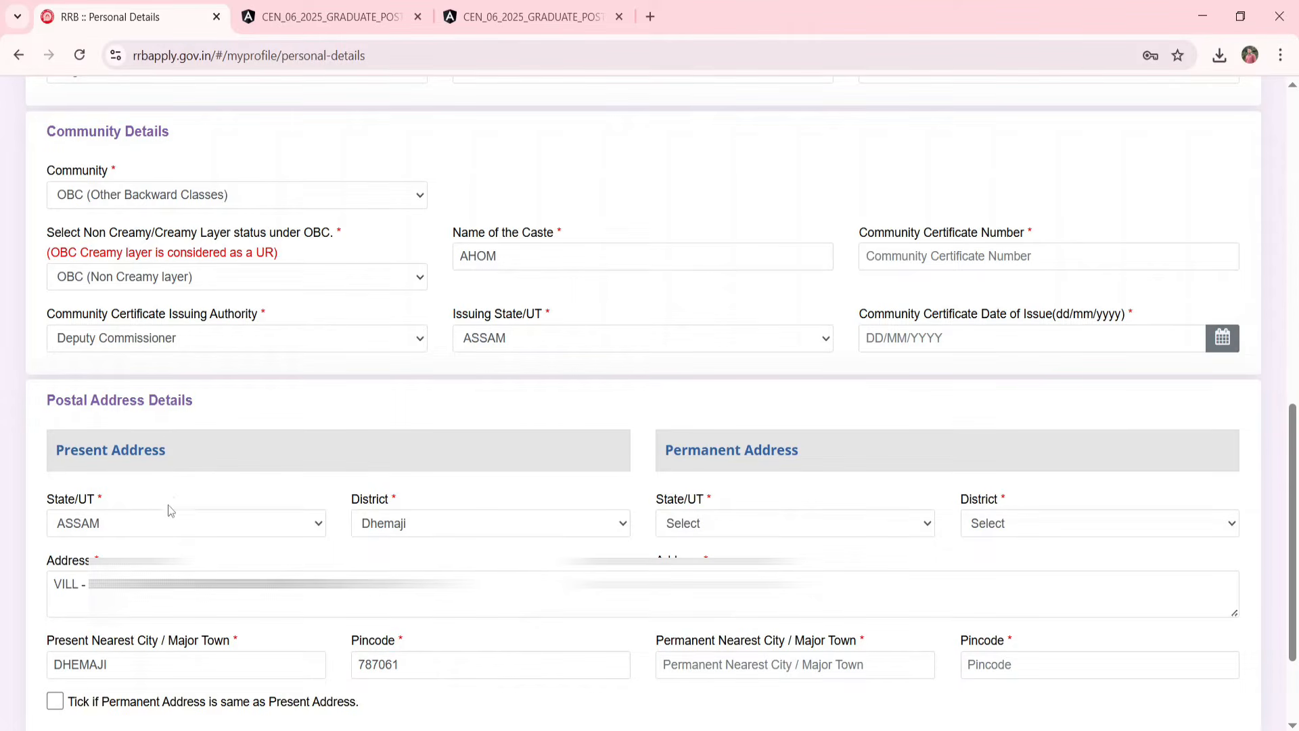
pyautogui.click(57, 701)
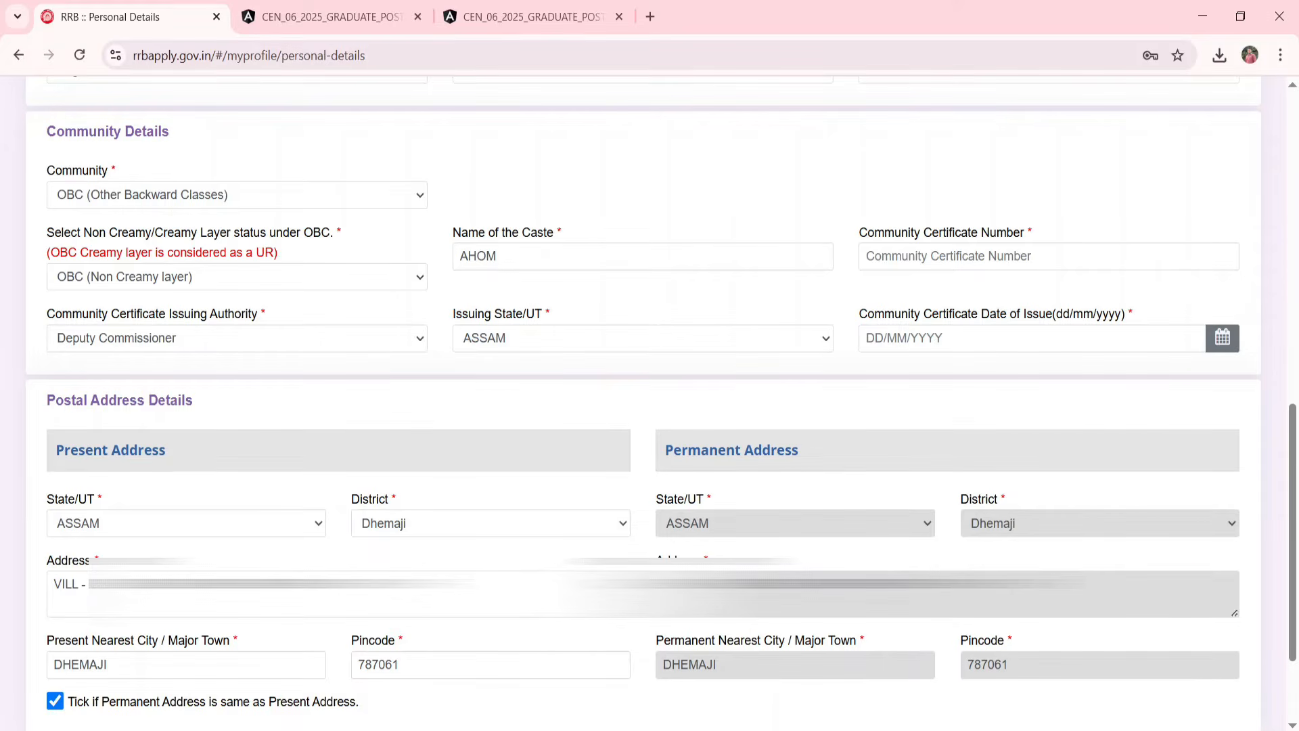
pyautogui.scroll(-3, 1249, 588)
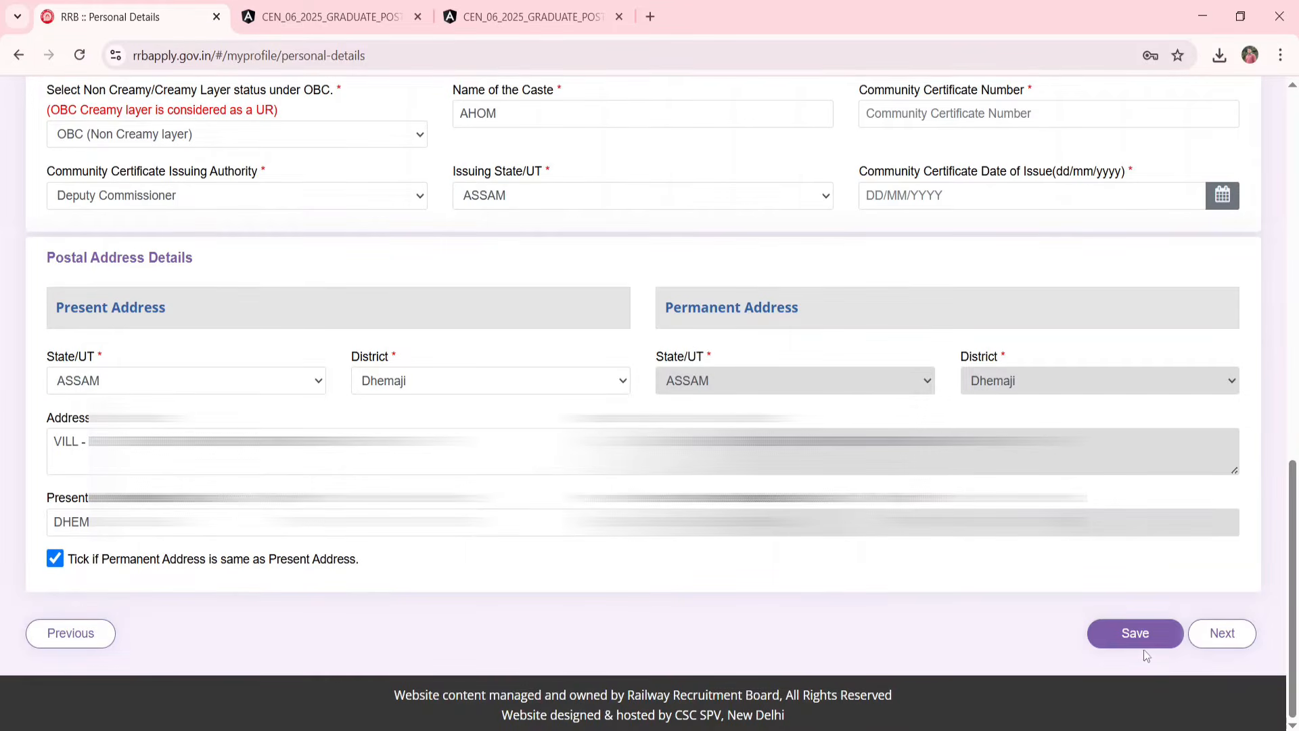
pyautogui.click(1219, 640)
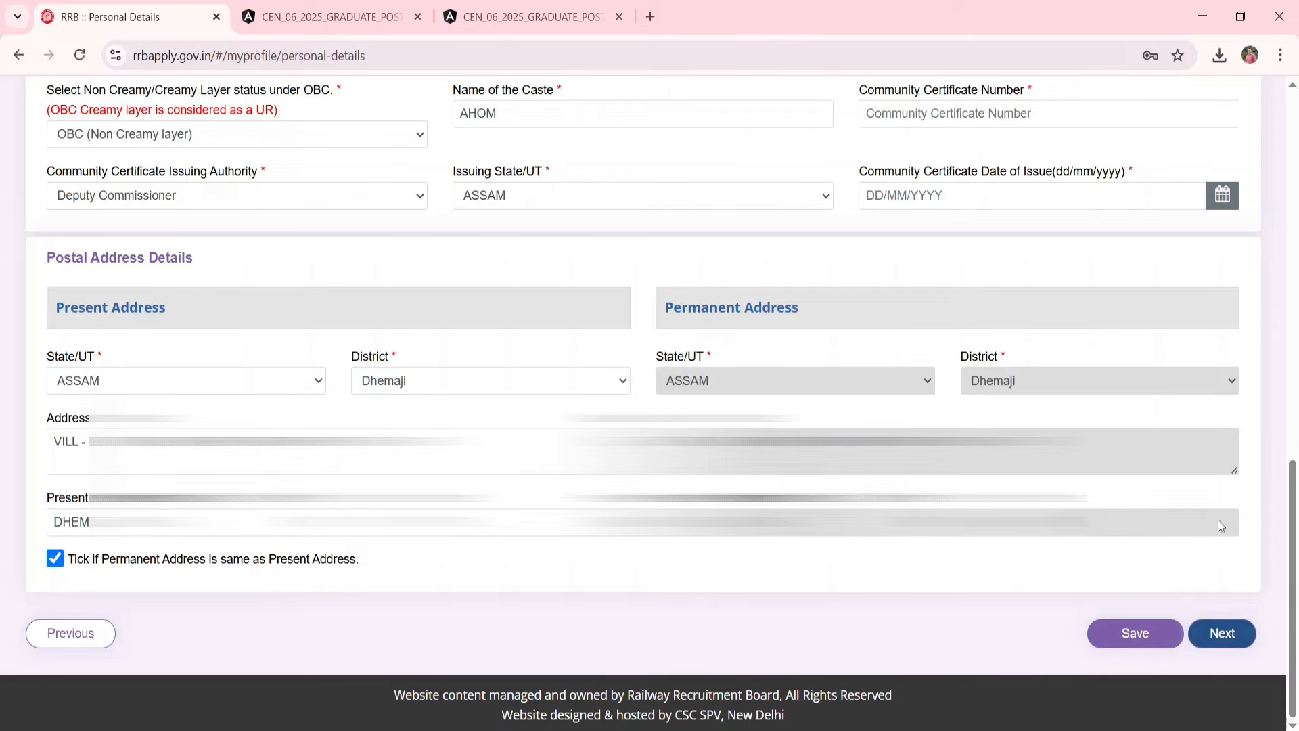
# Step: Go to the Other Details page and confirm No for ex-serviceman
pyautogui.click(1225, 636)
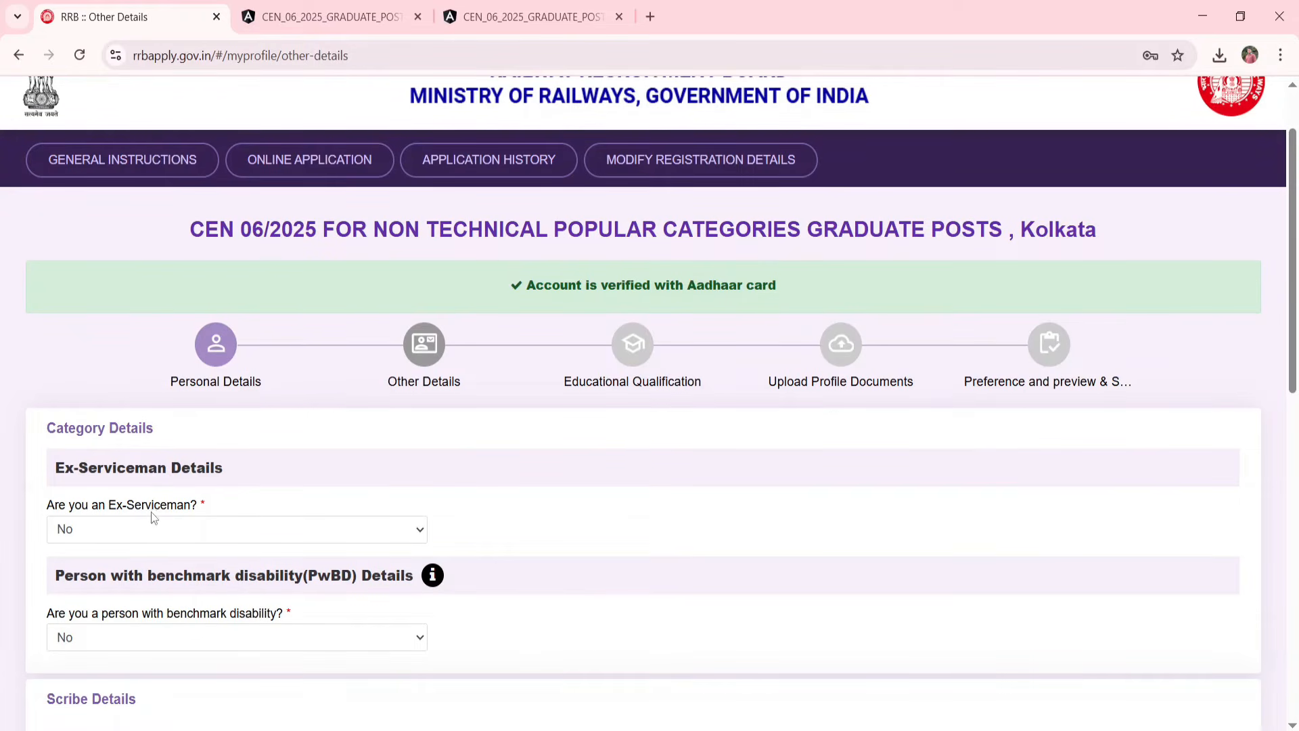
pyautogui.click(207, 534)
pyautogui.scroll(-1, 302, 602)
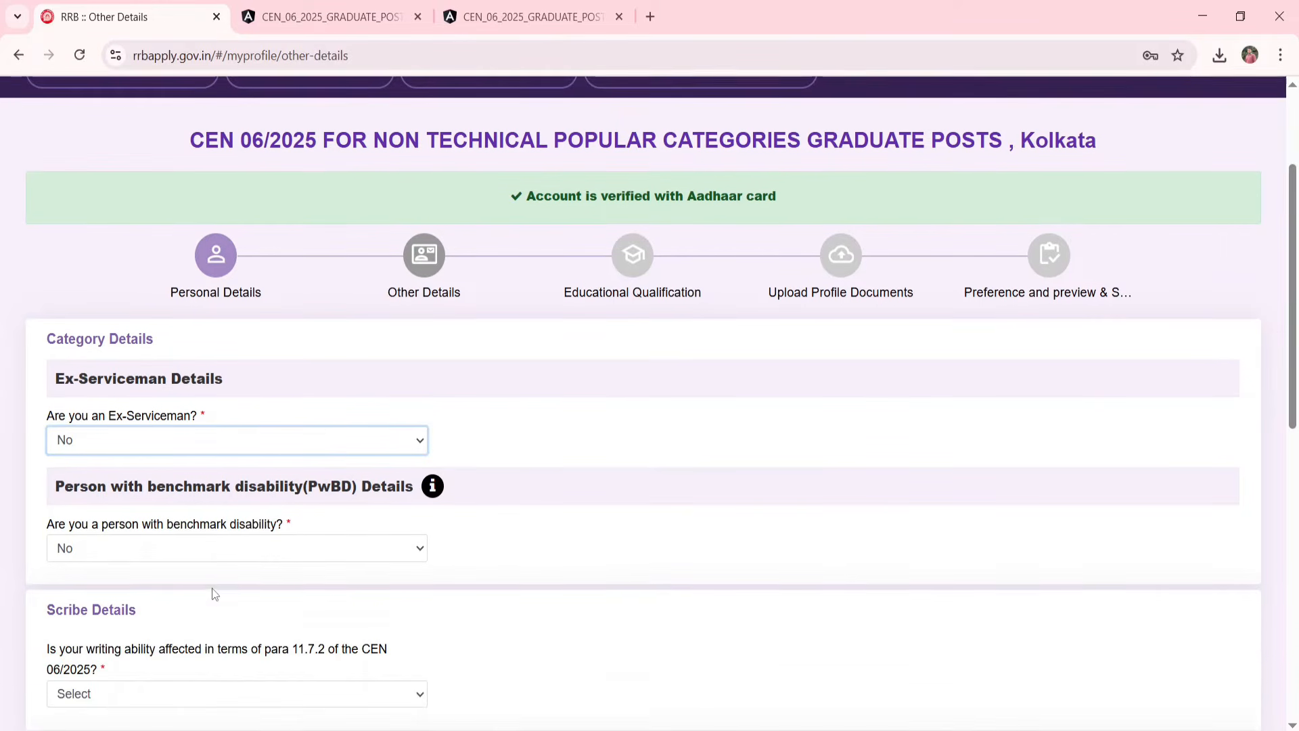
# Step: Answer No to both the benchmark disability and scribe requirement questions
pyautogui.click(233, 549)
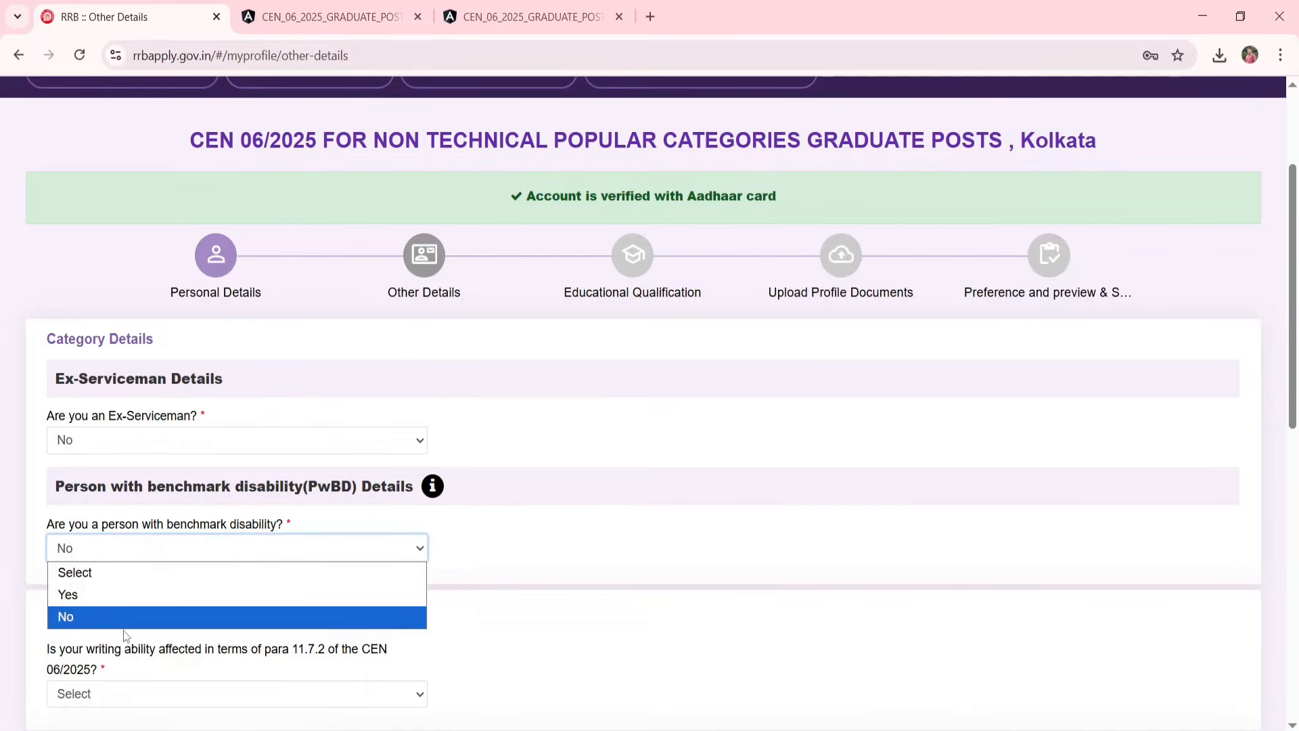
pyautogui.click(107, 616)
pyautogui.scroll(-3, 304, 568)
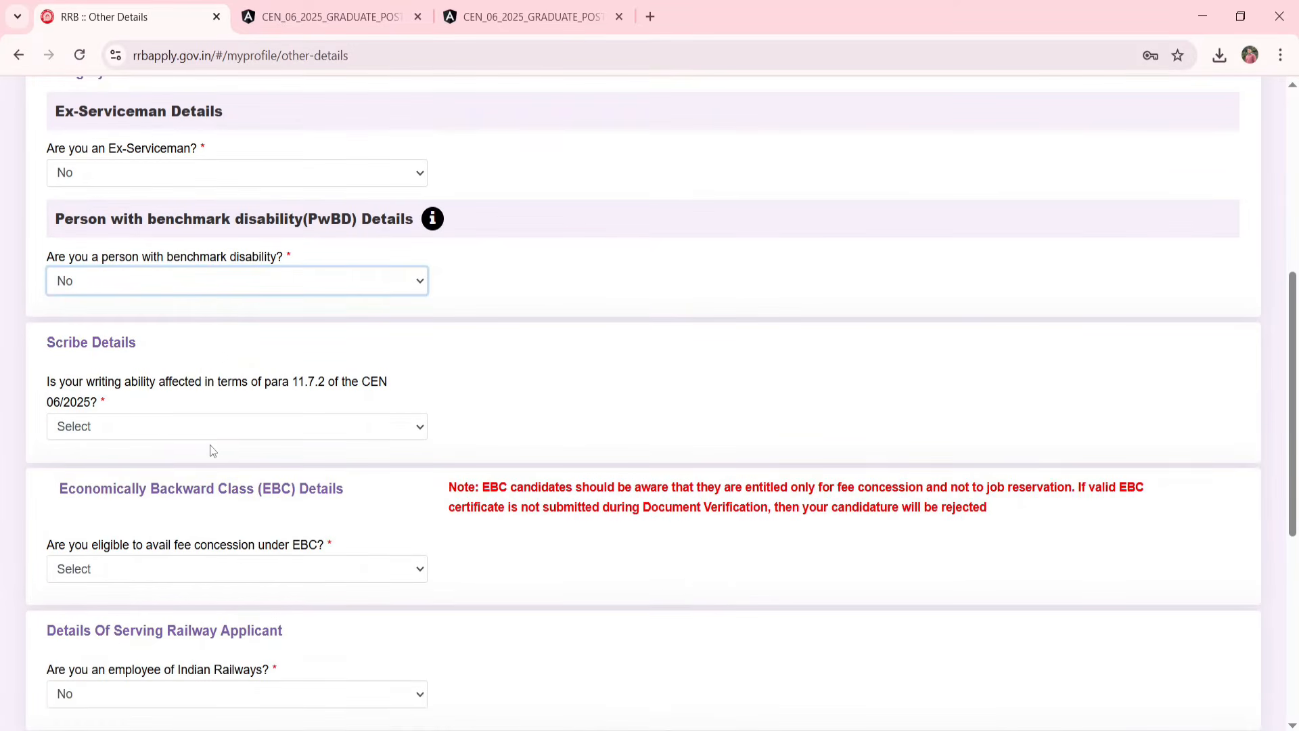
pyautogui.click(221, 430)
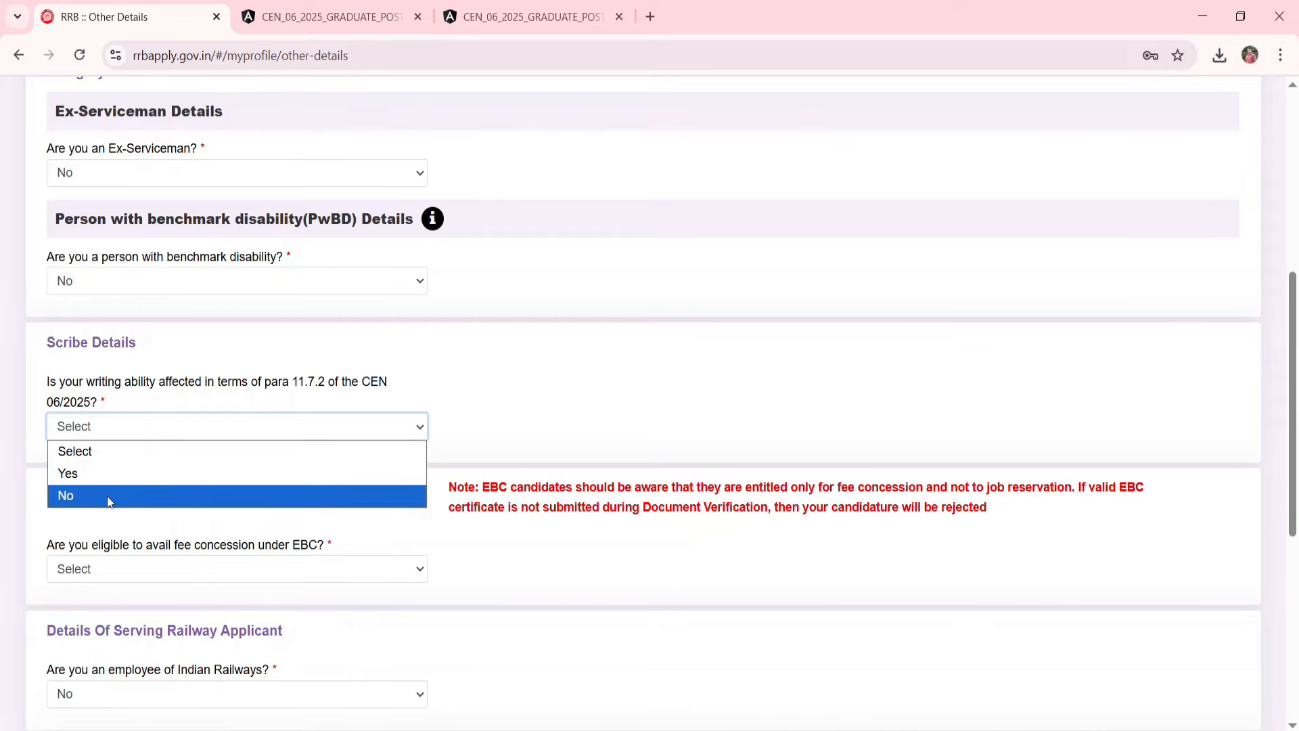
pyautogui.click(109, 502)
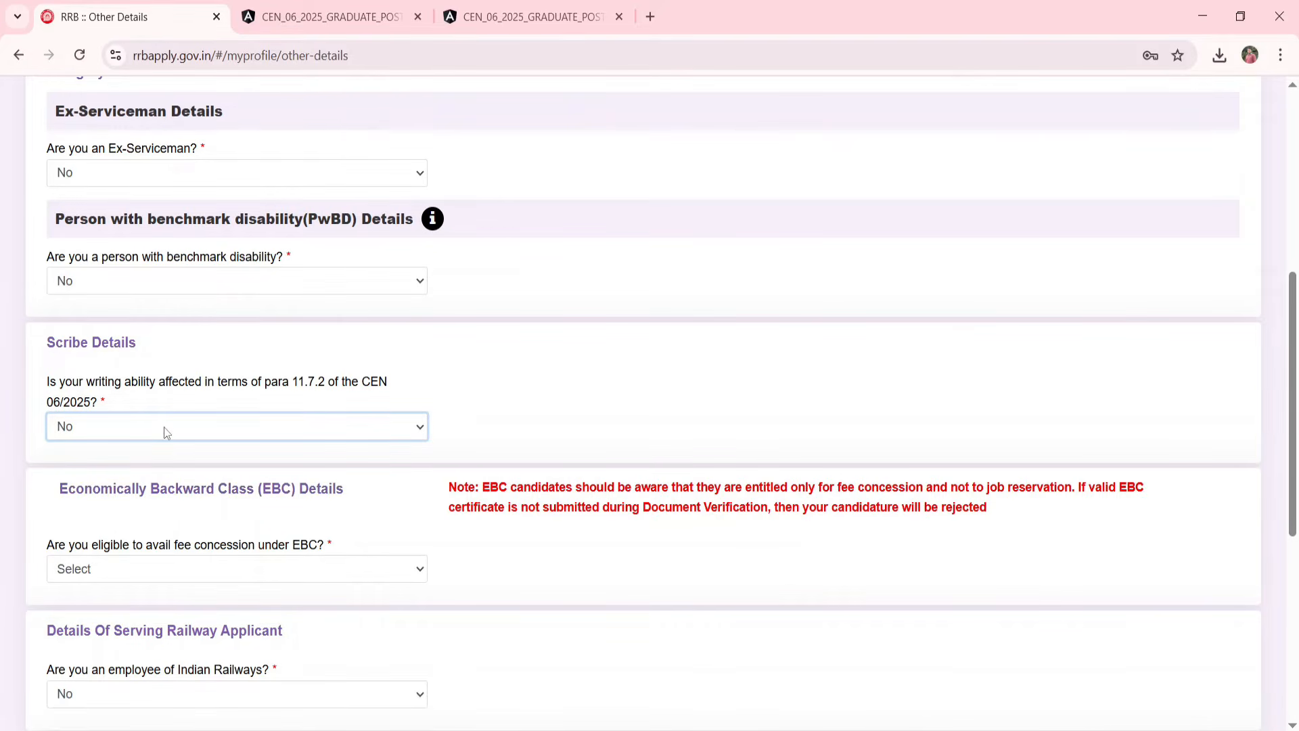
pyautogui.scroll(-2, 163, 447)
pyautogui.scroll(-1, 165, 448)
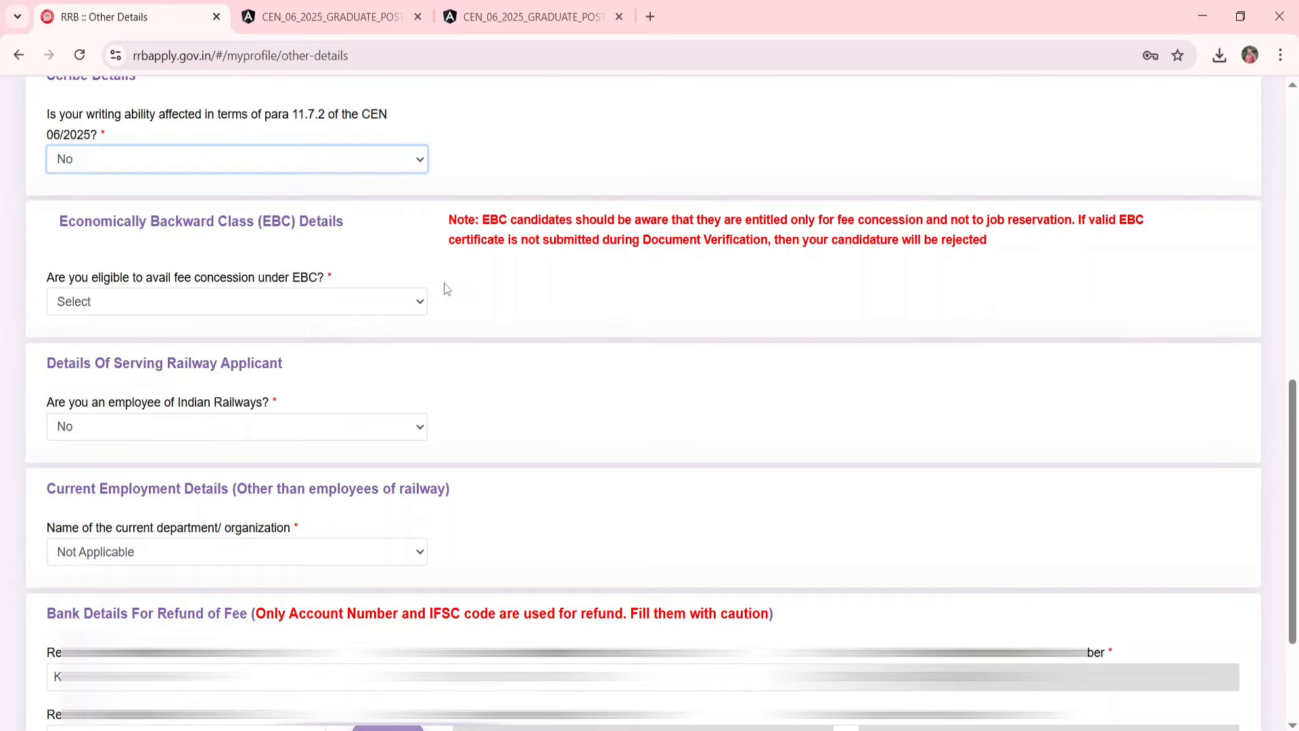
# Step: Answer No to EBC concession and railway employee, keeping organization as Not Applicable
pyautogui.click(372, 301)
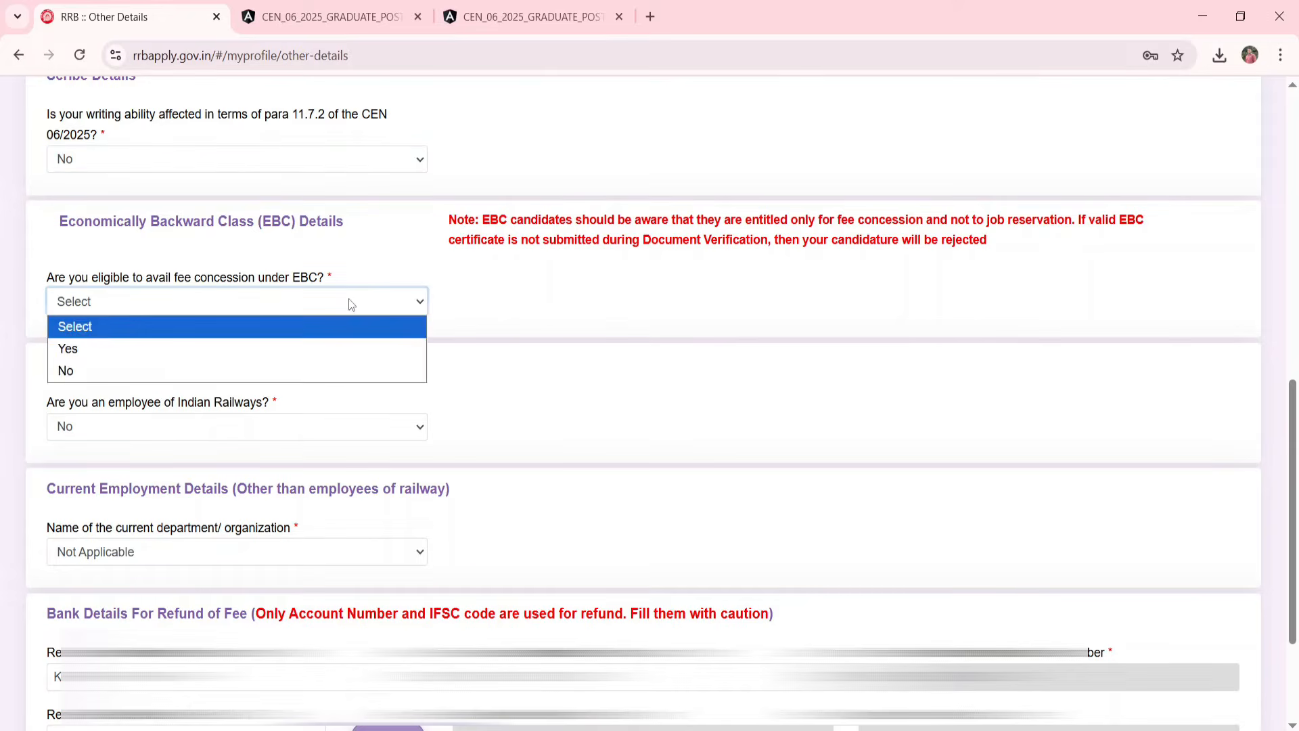
pyautogui.click(107, 372)
pyautogui.scroll(-3, 106, 264)
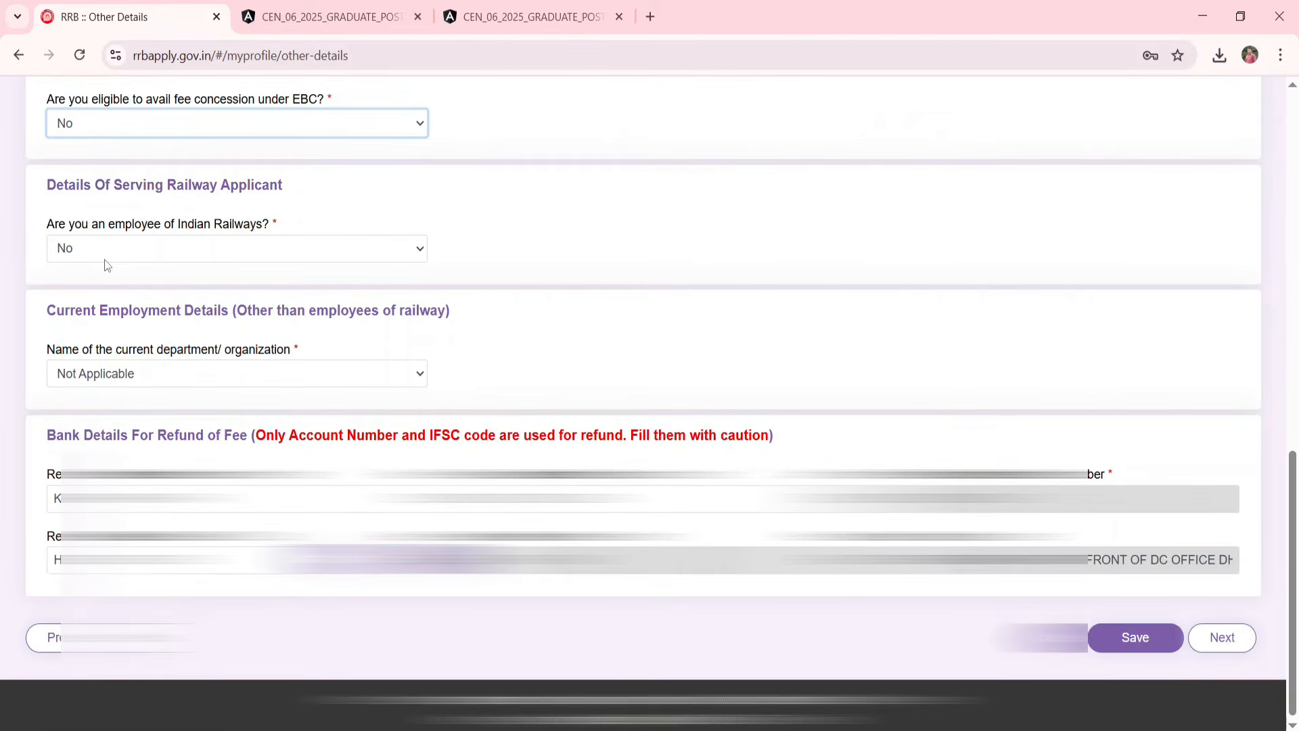
pyautogui.click(223, 249)
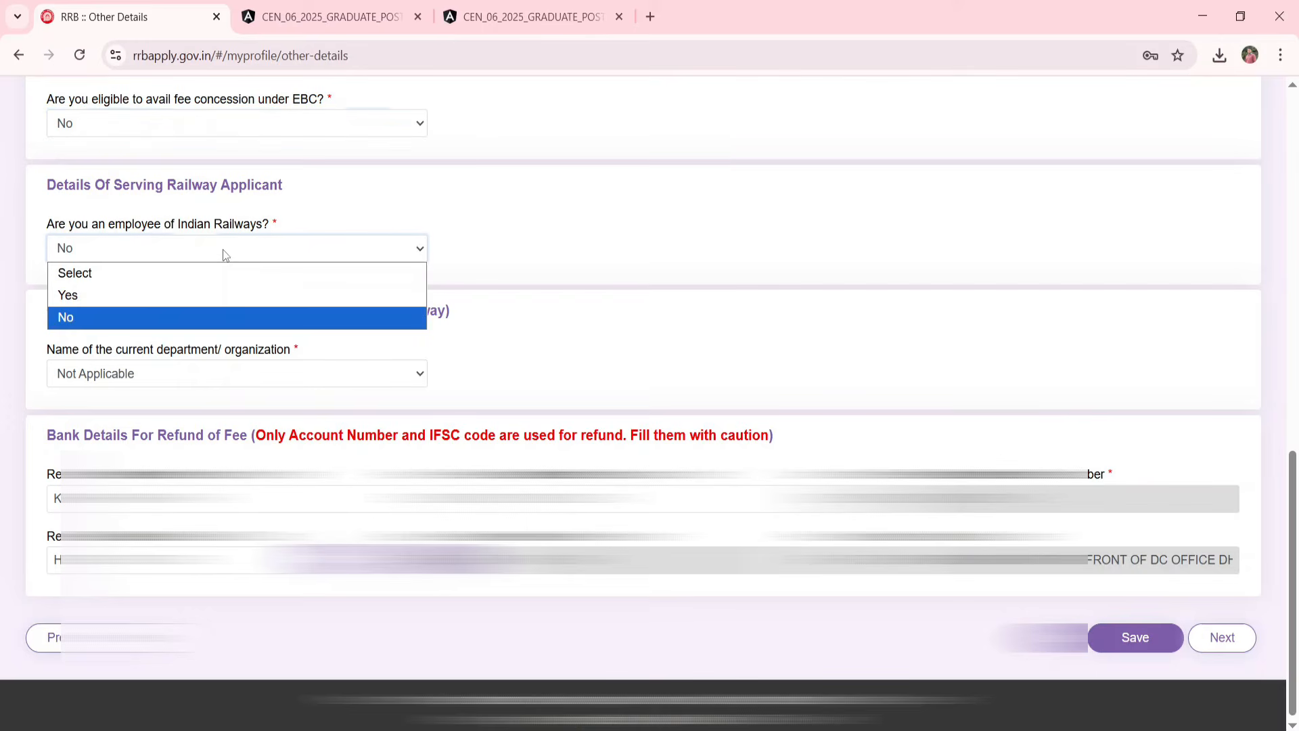
pyautogui.click(222, 252)
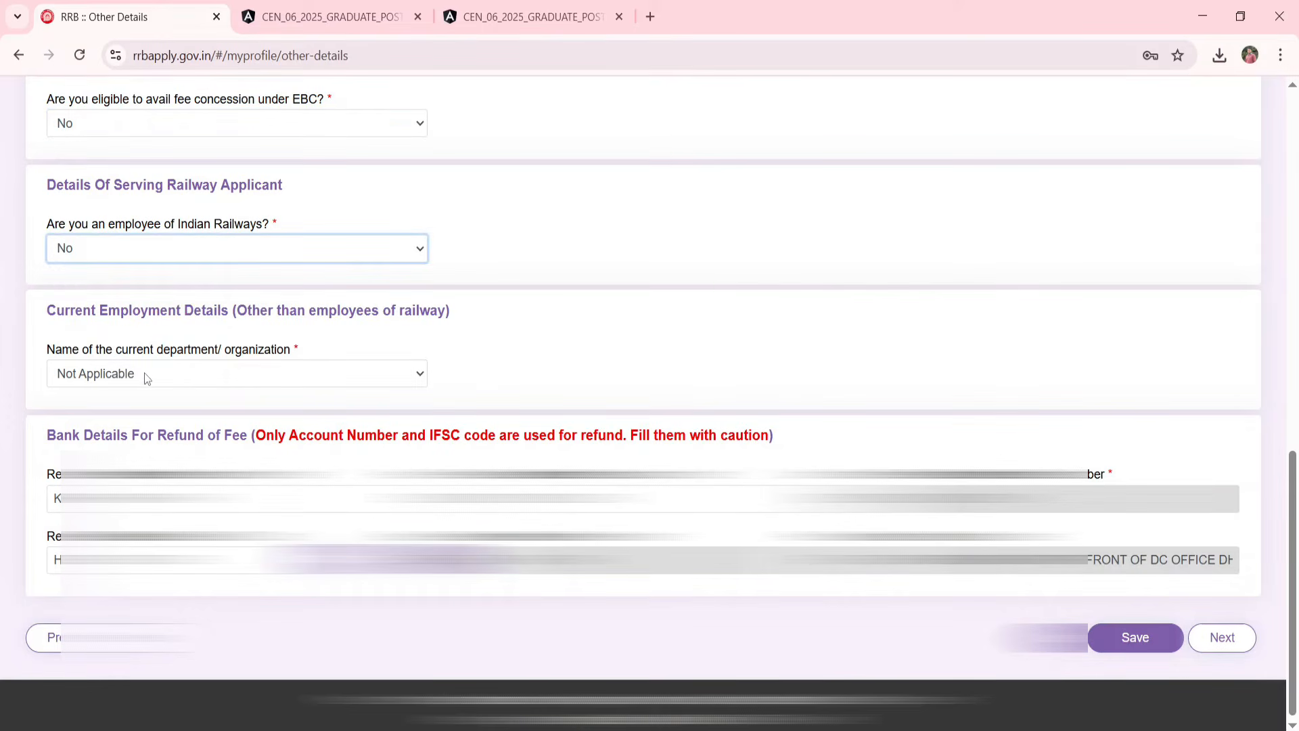
pyautogui.click(217, 376)
pyautogui.click(217, 377)
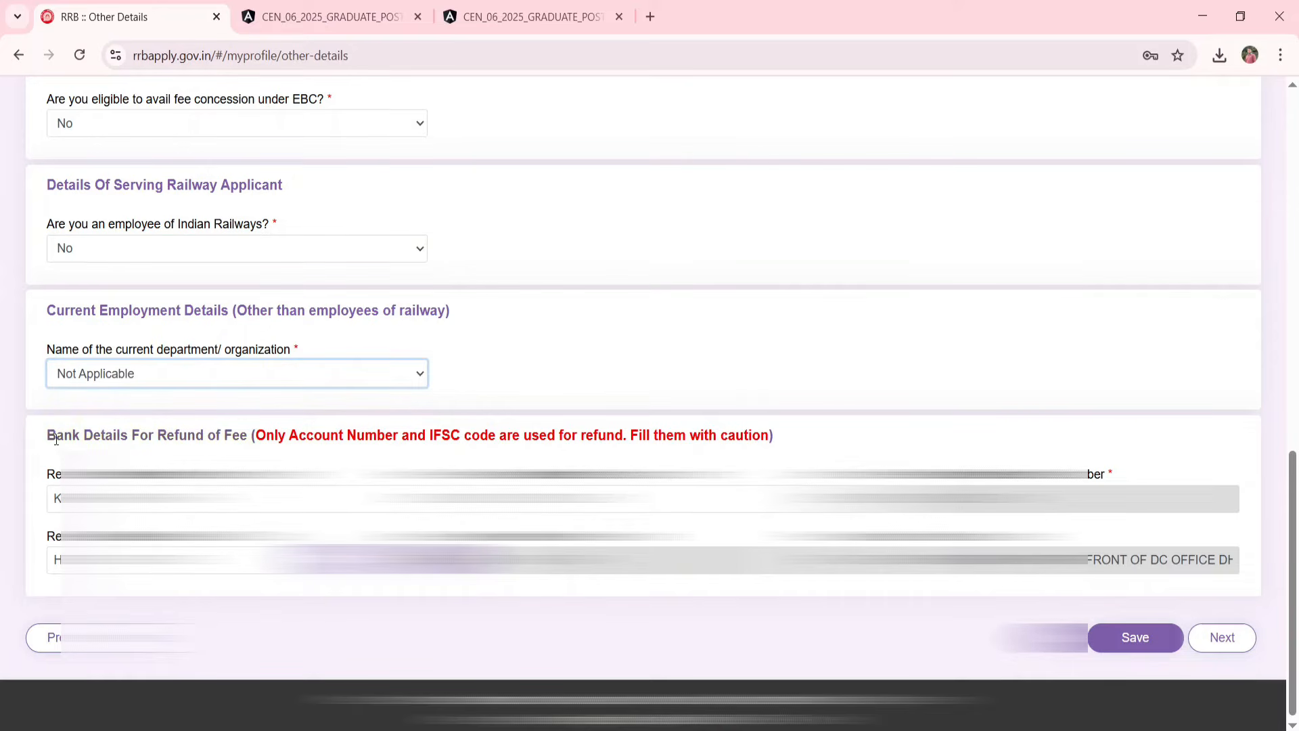
# Step: Review the bank refund account holder, account number and IFSC, then continue
pyautogui.moveTo(57, 440); pyautogui.dragTo(248, 449)
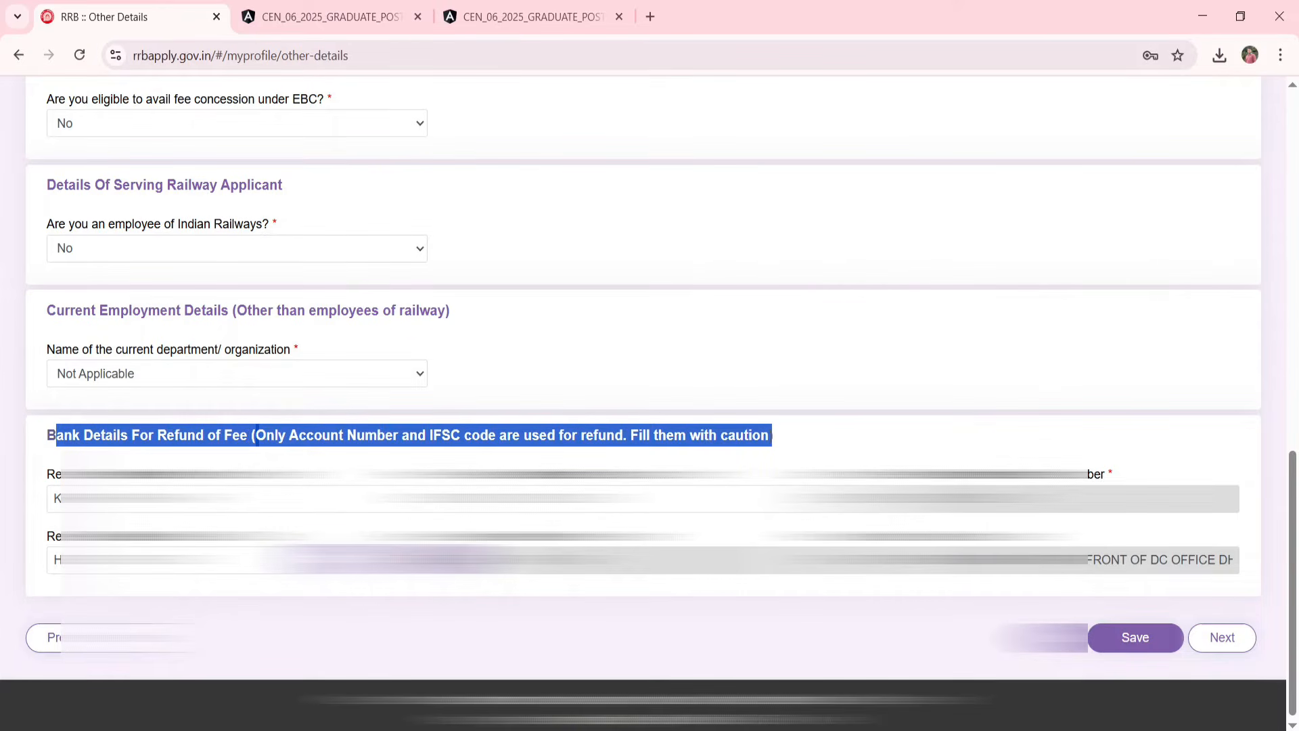
pyautogui.moveTo(62, 478); pyautogui.dragTo(225, 495)
pyautogui.press('Tab')
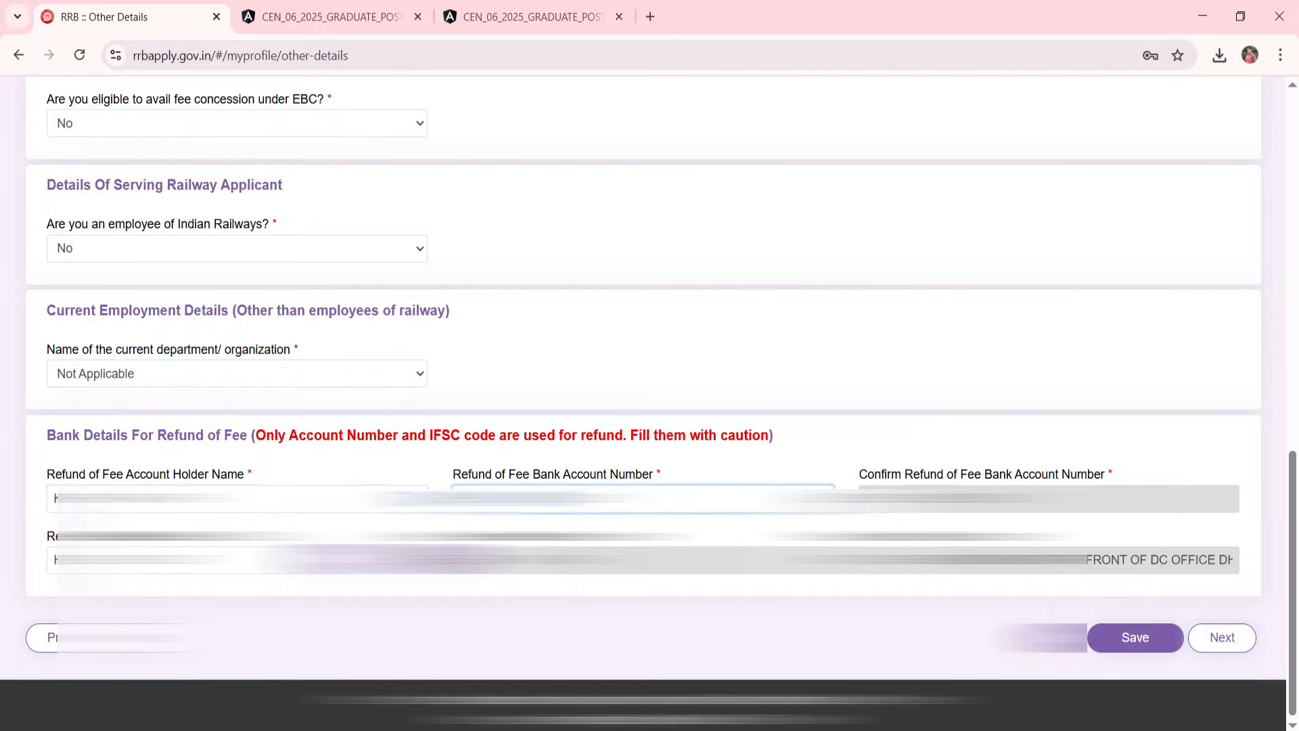
pyautogui.moveTo(866, 499); pyautogui.dragTo(968, 498)
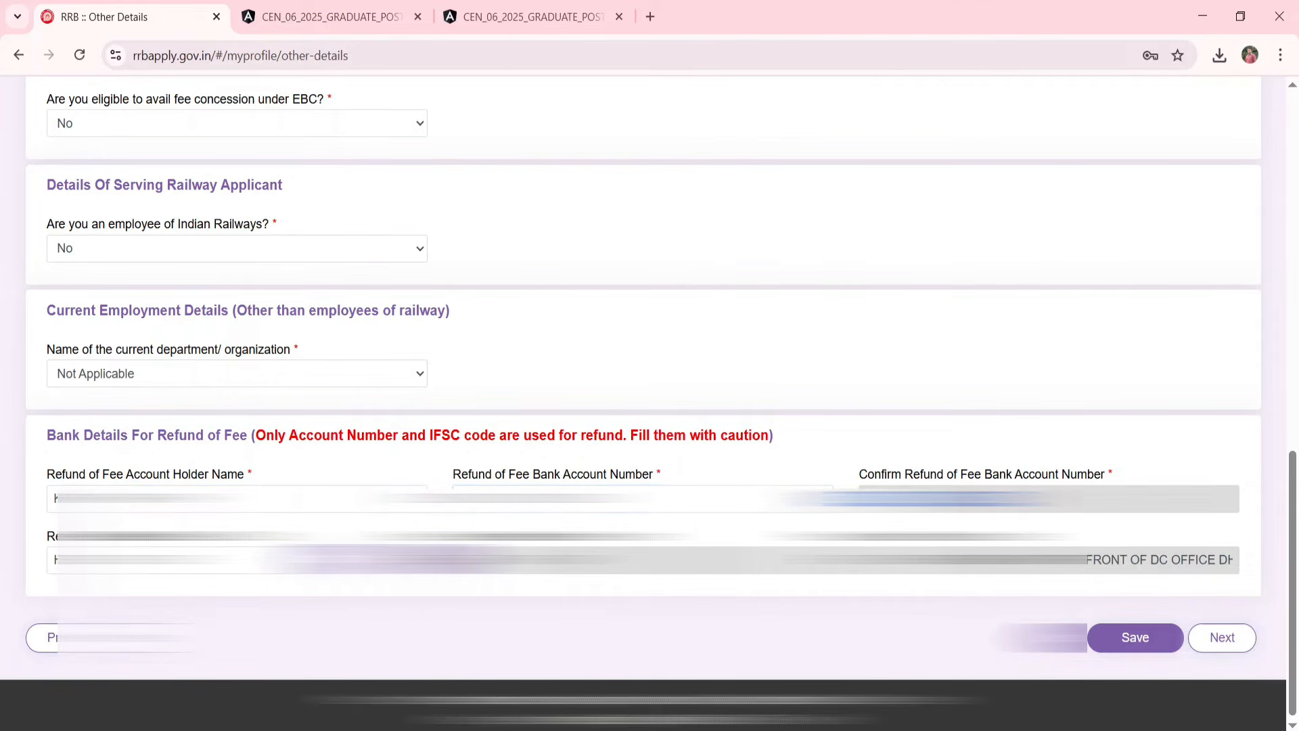
pyautogui.moveTo(54, 560); pyautogui.dragTo(194, 556)
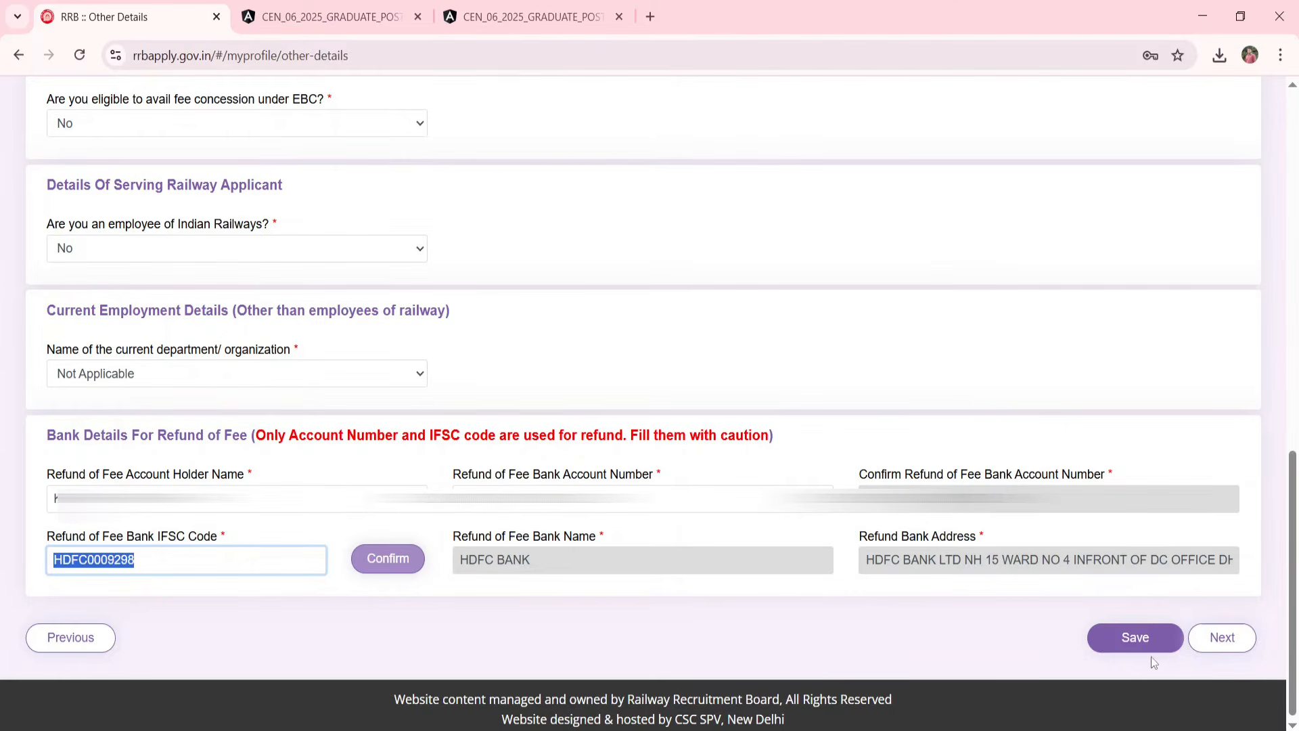
pyautogui.click(1213, 640)
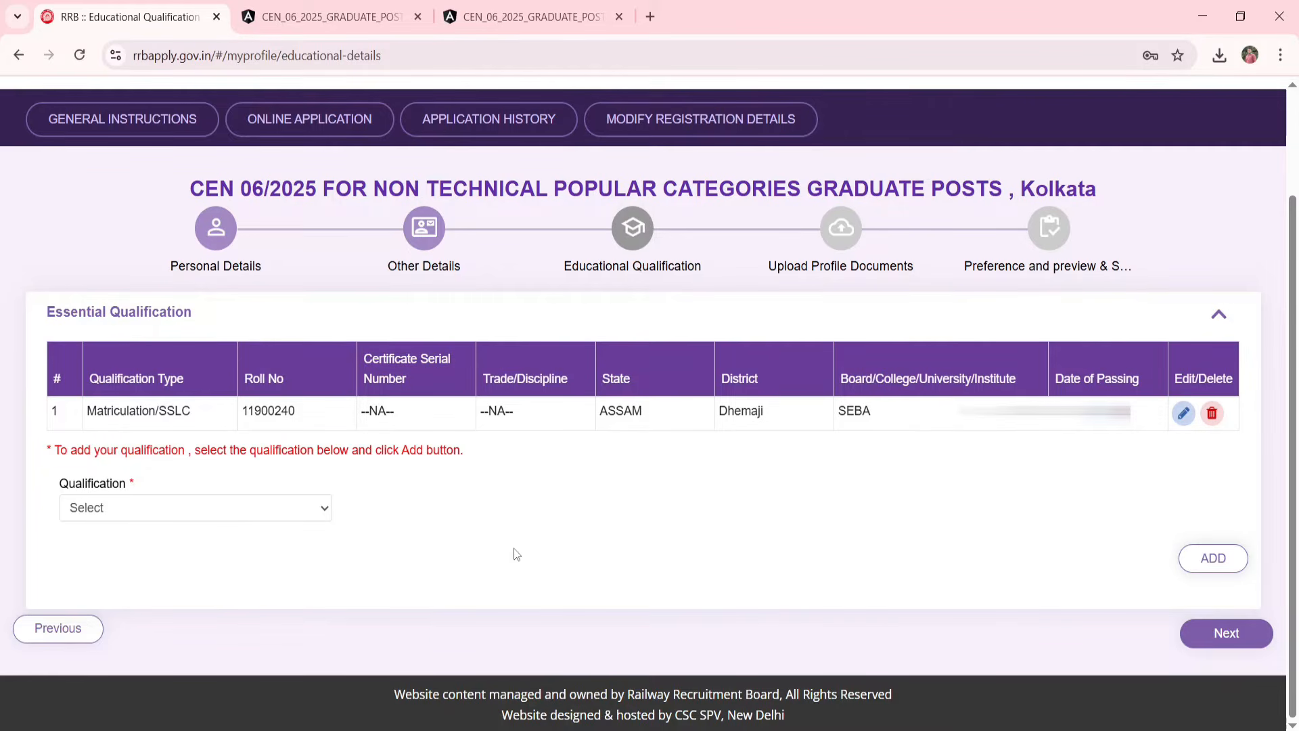
# Step: Choose Bachelor degree as qualification and discipline, with course name BA
pyautogui.moveTo(87, 410); pyautogui.dragTo(210, 419)
pyautogui.click(170, 408)
pyautogui.click(176, 513)
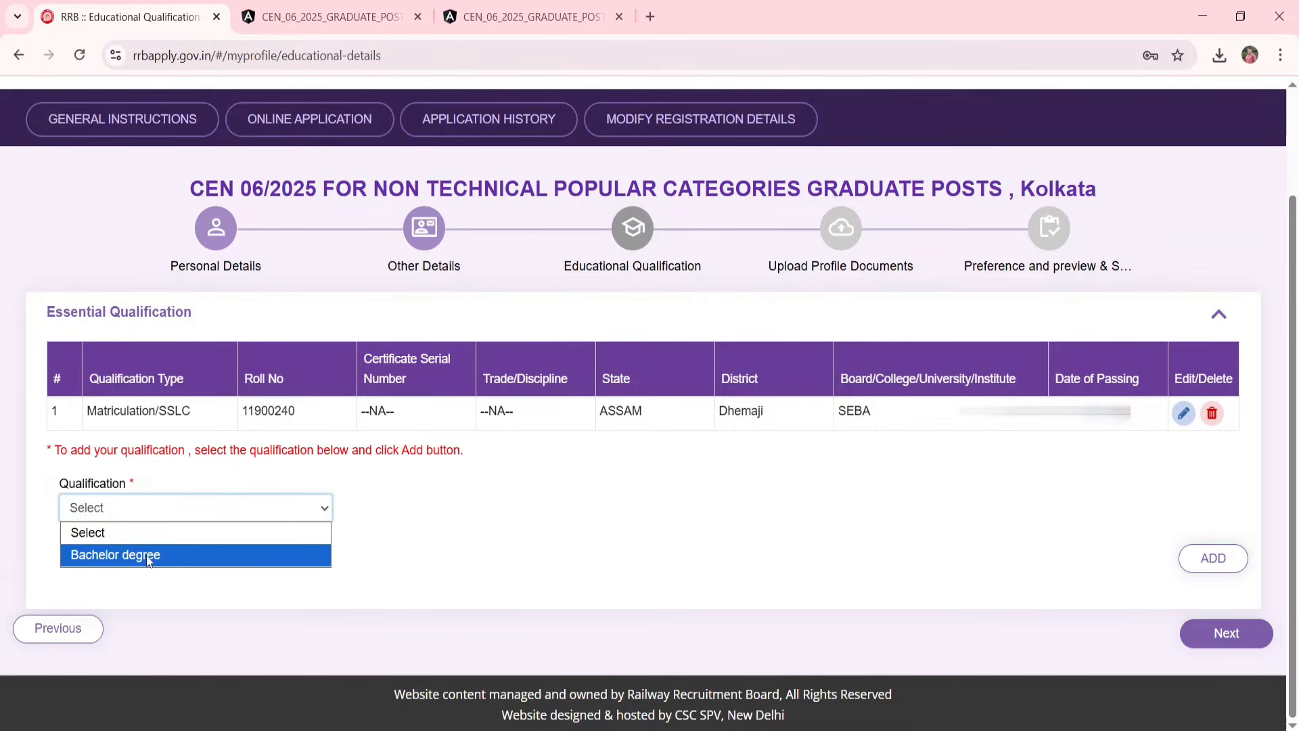
pyautogui.click(181, 554)
pyautogui.click(479, 507)
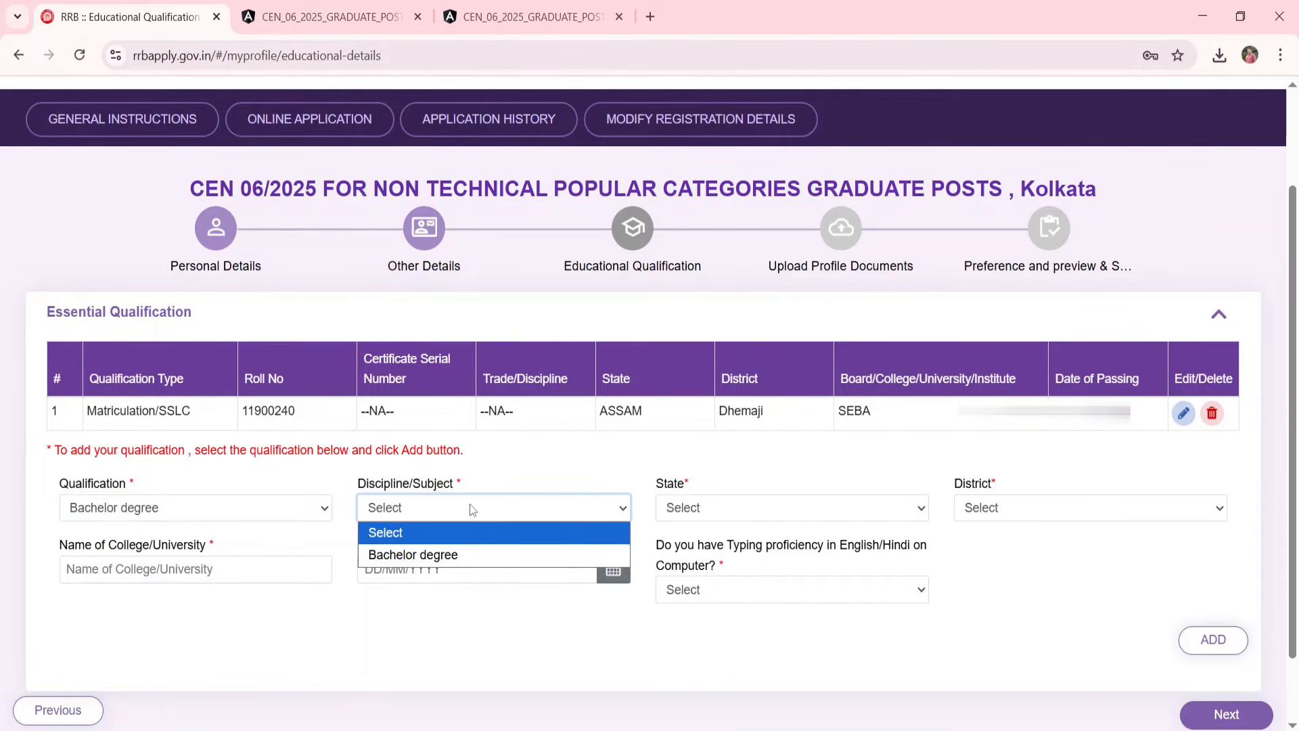
pyautogui.click(436, 555)
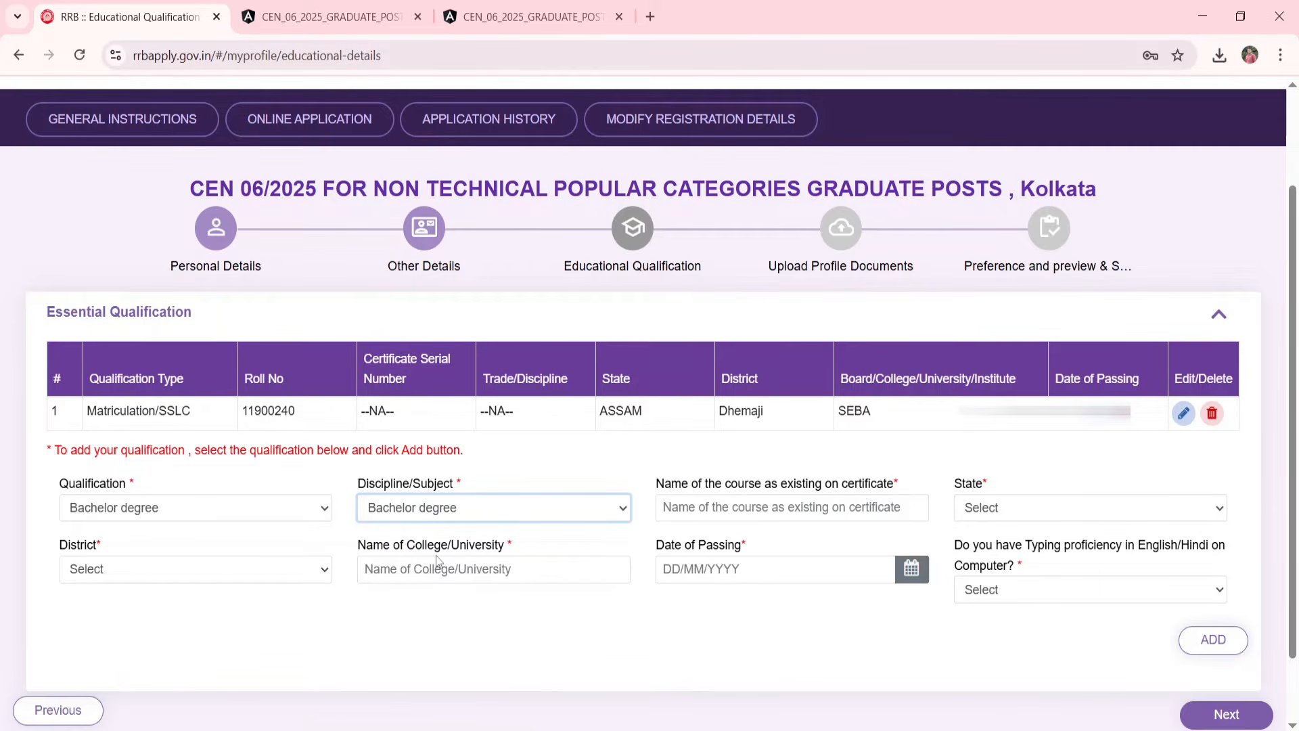
pyautogui.click(788, 506)
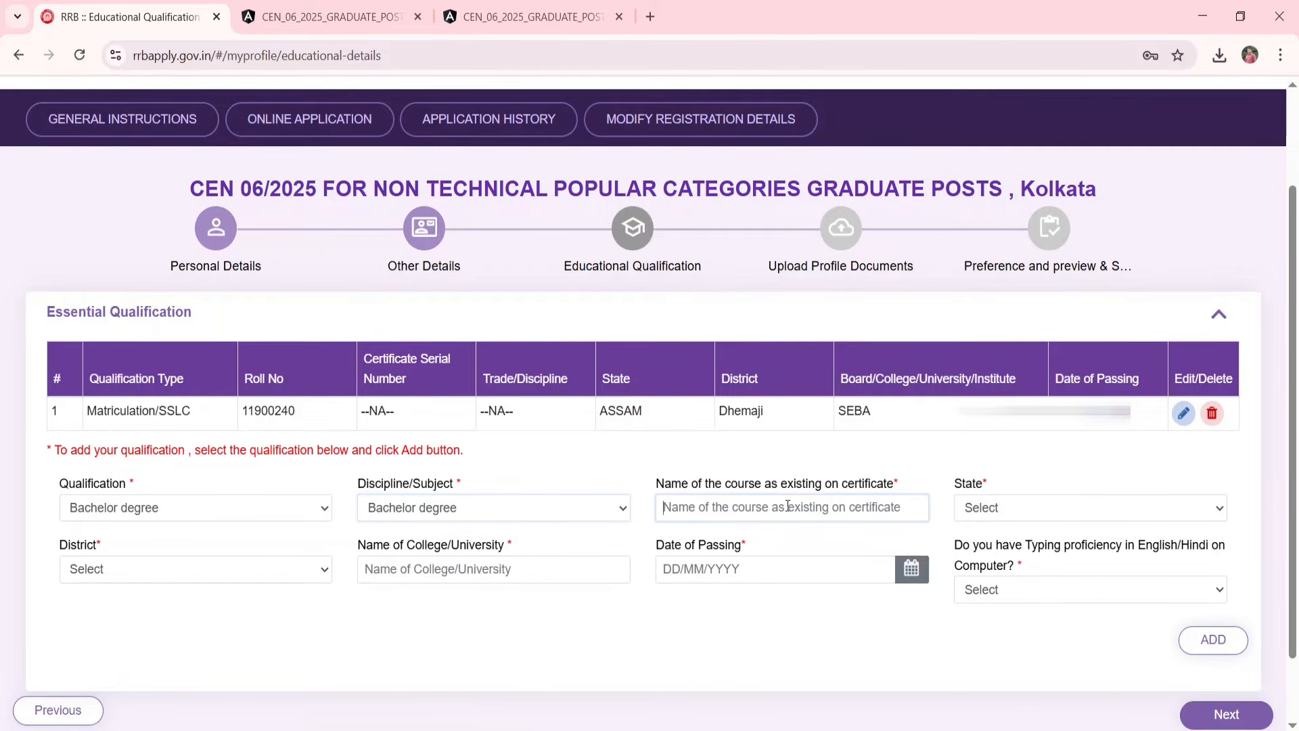
pyautogui.write('BA')
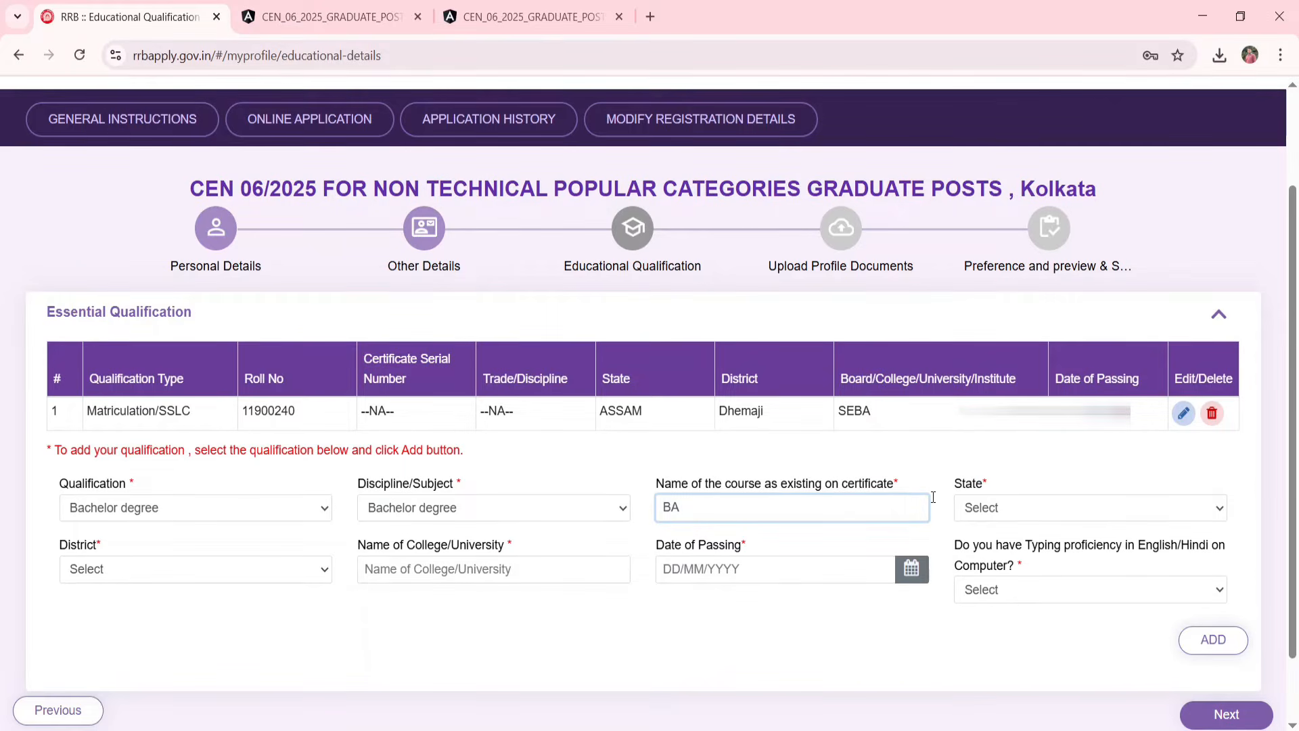
# Step: Set the state to ASSAM, district to Dhemaji, and enter the college name
pyautogui.click(1024, 501)
pyautogui.write('as')
pyautogui.press('Return')
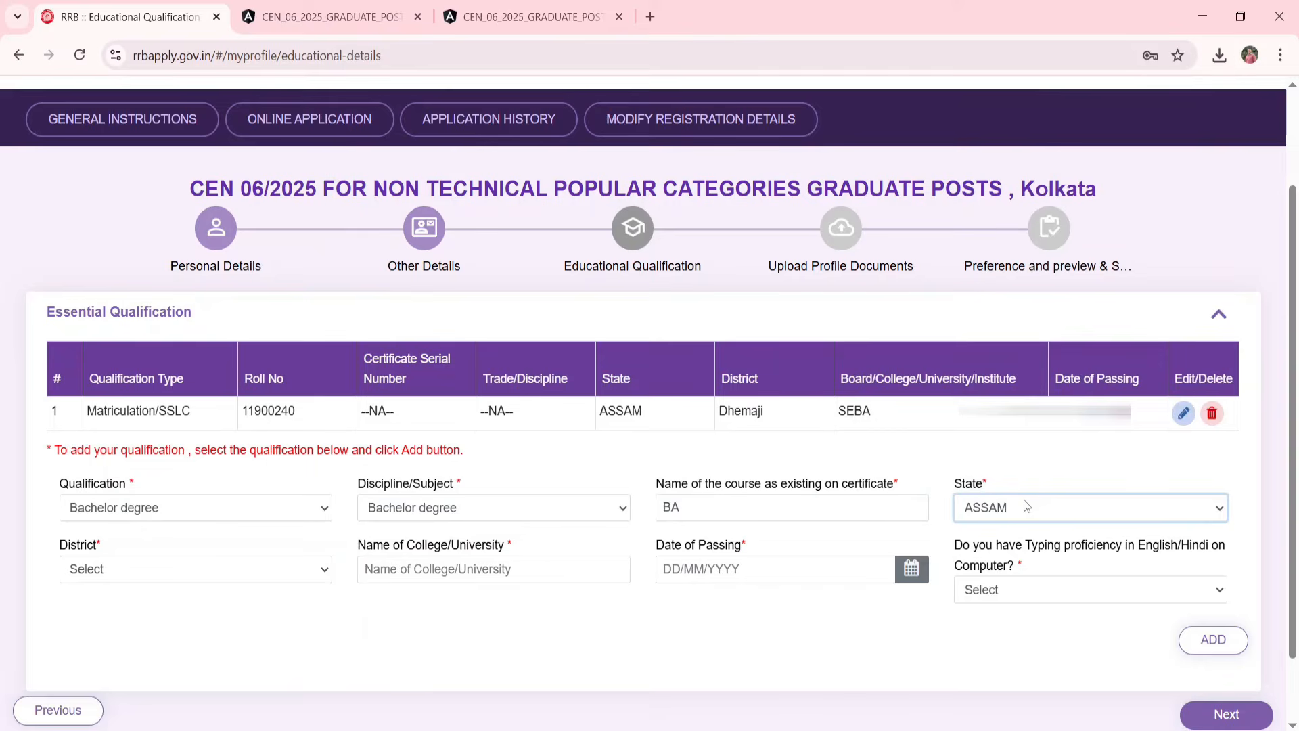
pyautogui.click(247, 578)
pyautogui.write('dh')
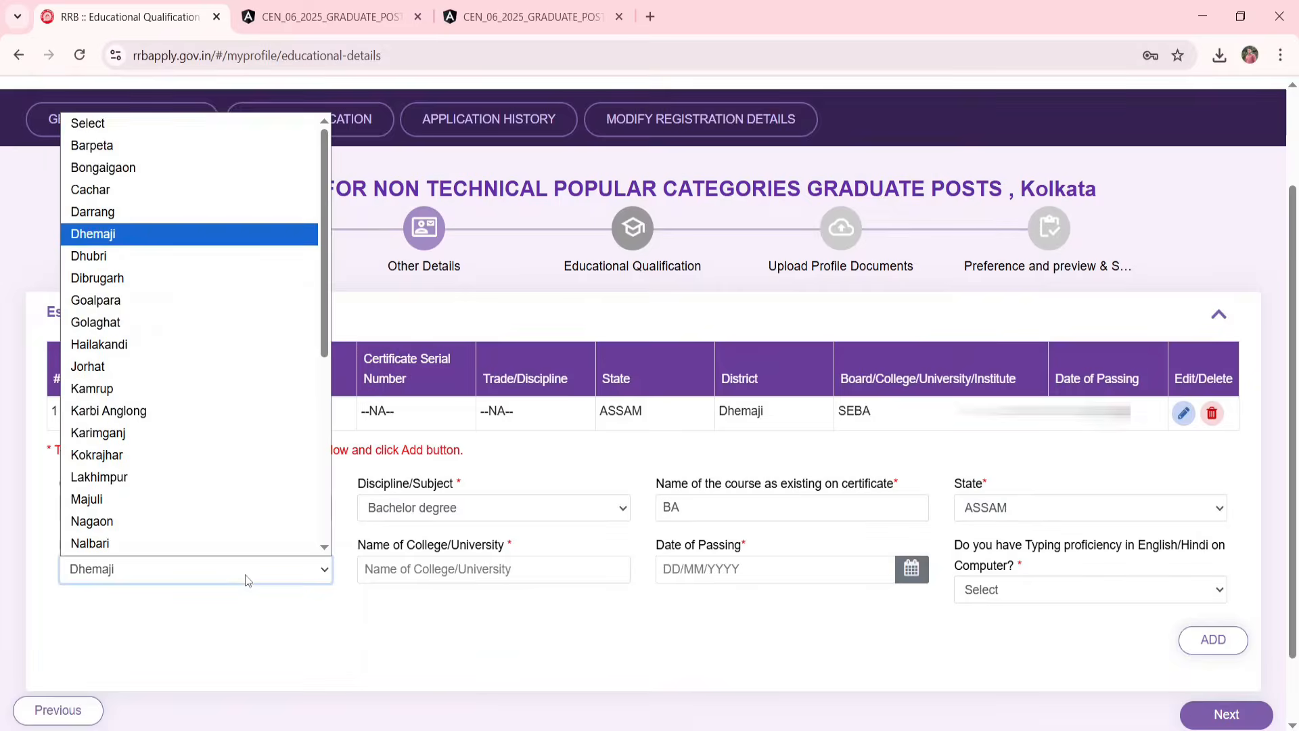
pyautogui.press('Return')
pyautogui.click(492, 571)
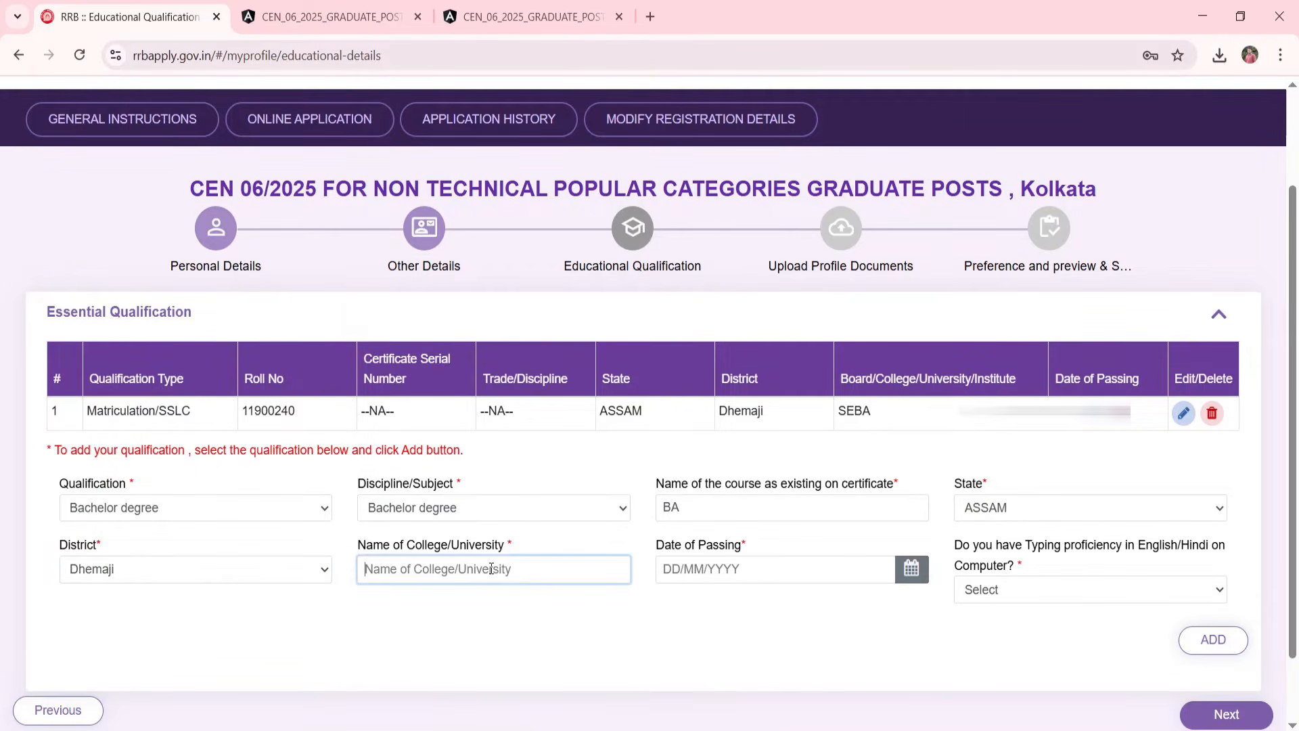
pyautogui.hotkey('ctrl', 'v')
pyautogui.write('COL')
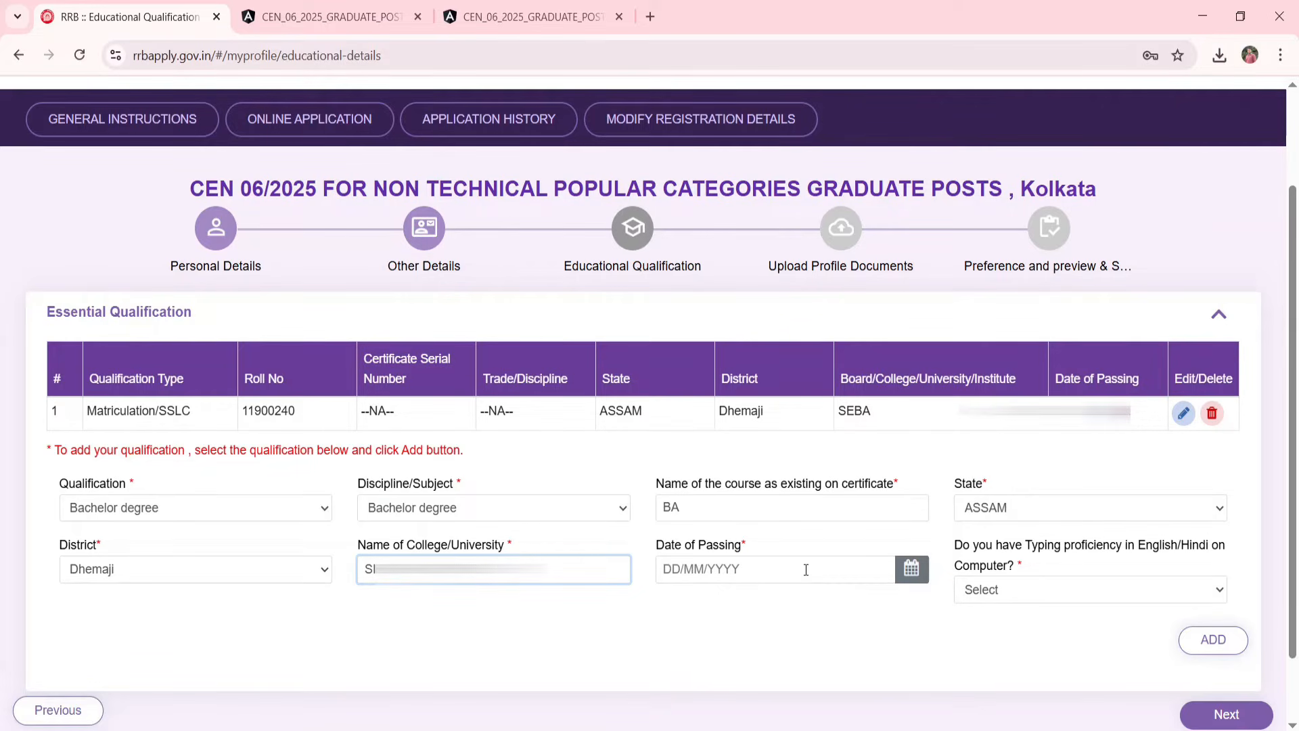
# Step: Answer Yes for typing proficiency and add the Bachelor degree entry
pyautogui.click(1140, 592)
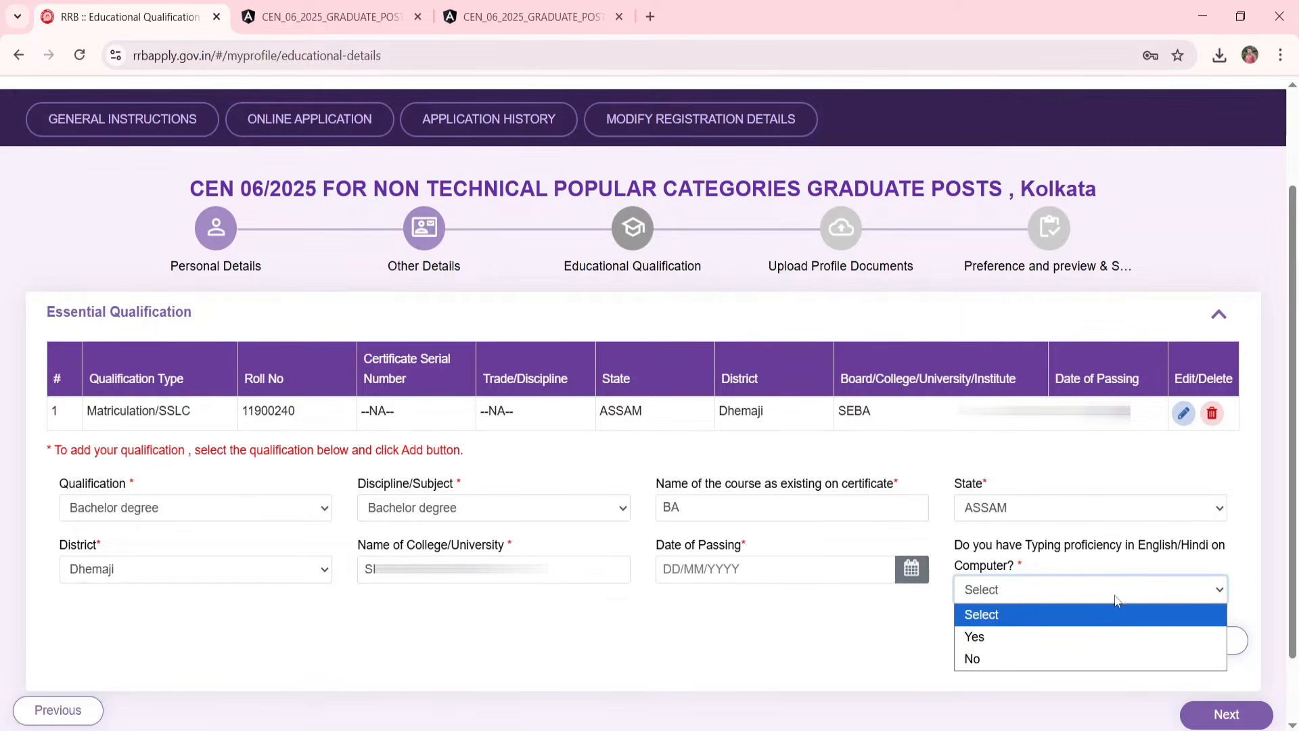
pyautogui.click(1026, 636)
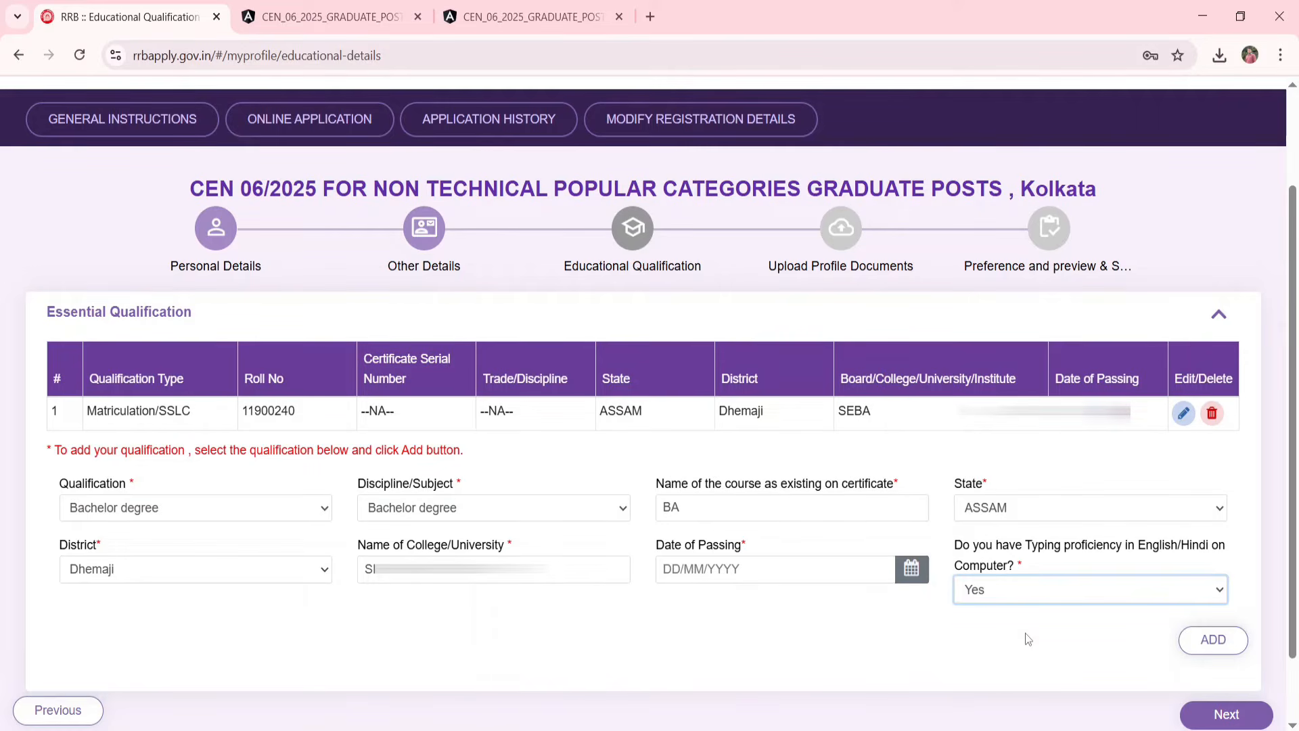
pyautogui.click(1213, 640)
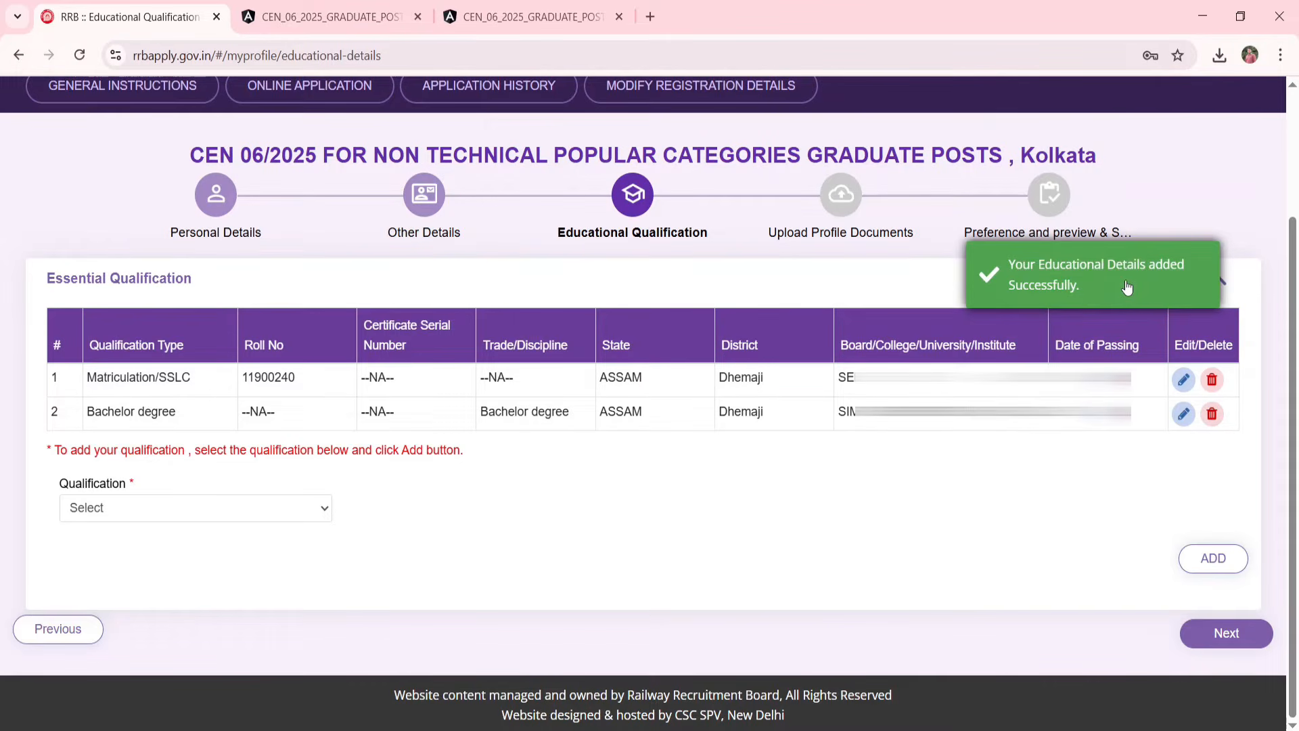
# Step: Continue to Upload Profile Documents and allow webcam access this time
pyautogui.click(1233, 635)
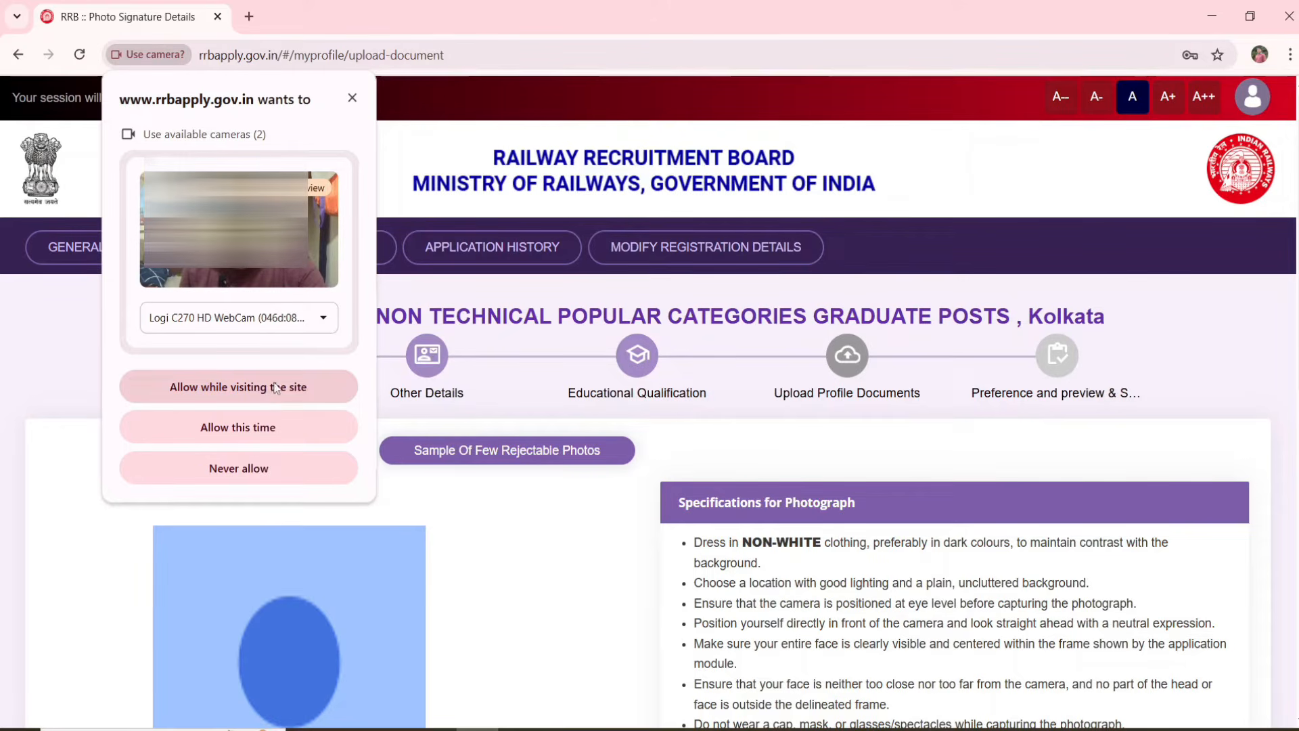
pyautogui.click(270, 440)
pyautogui.scroll(-7, 507, 456)
pyautogui.scroll(3, 511, 458)
pyautogui.scroll(-2, 510, 458)
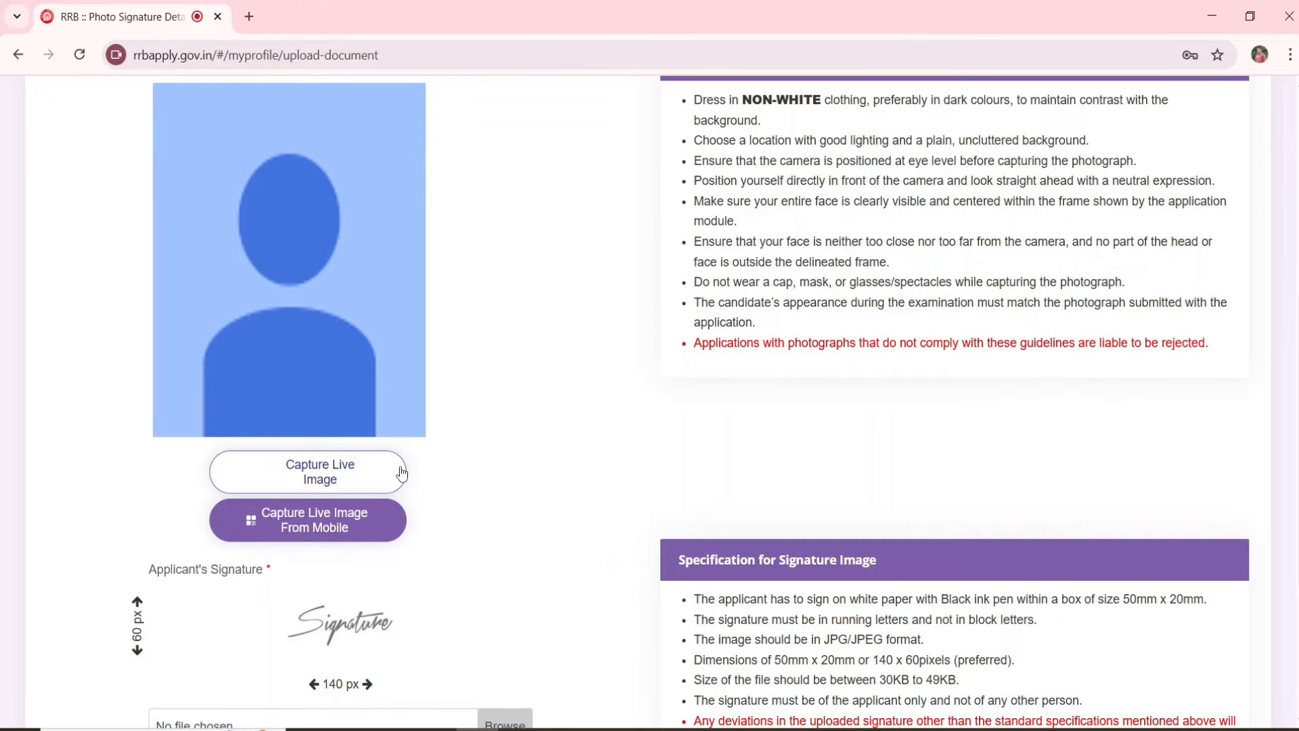
# Step: Start Capture Live Image, accept the capture-limit information, and open the camera
pyautogui.click(338, 479)
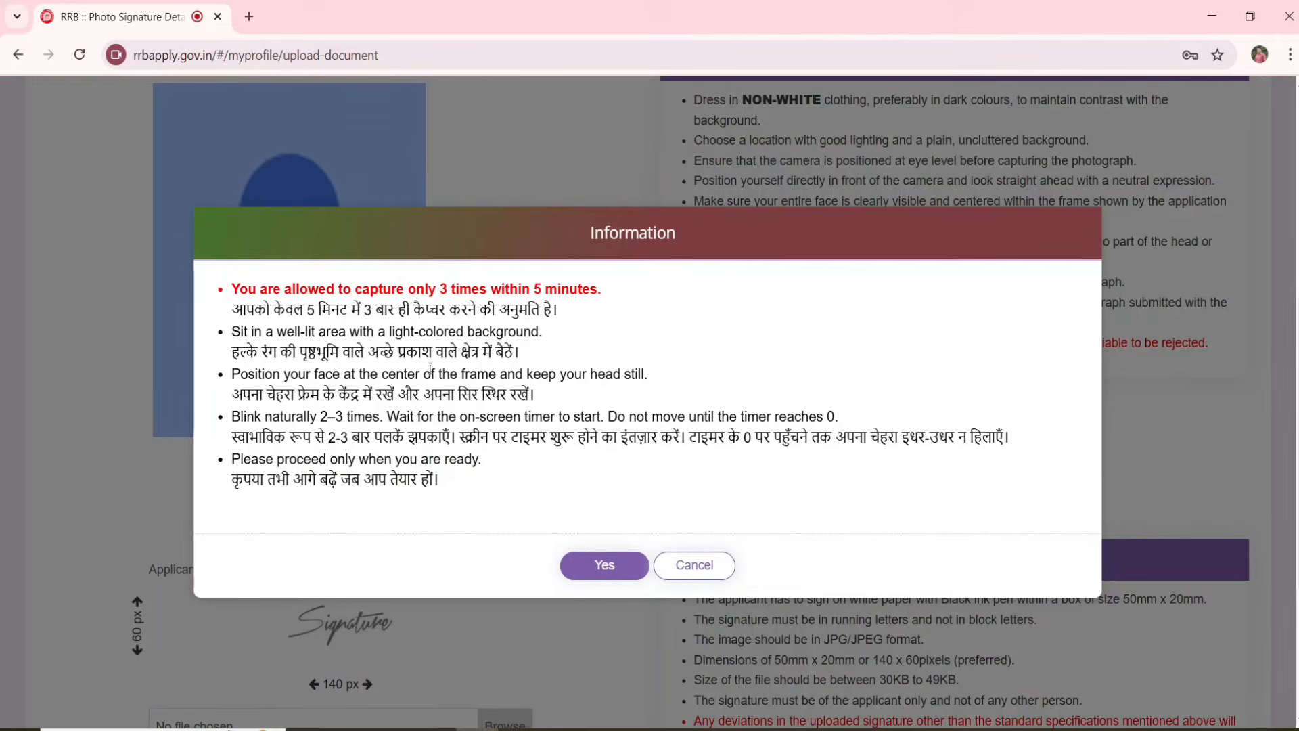
pyautogui.moveTo(293, 289); pyautogui.dragTo(575, 291)
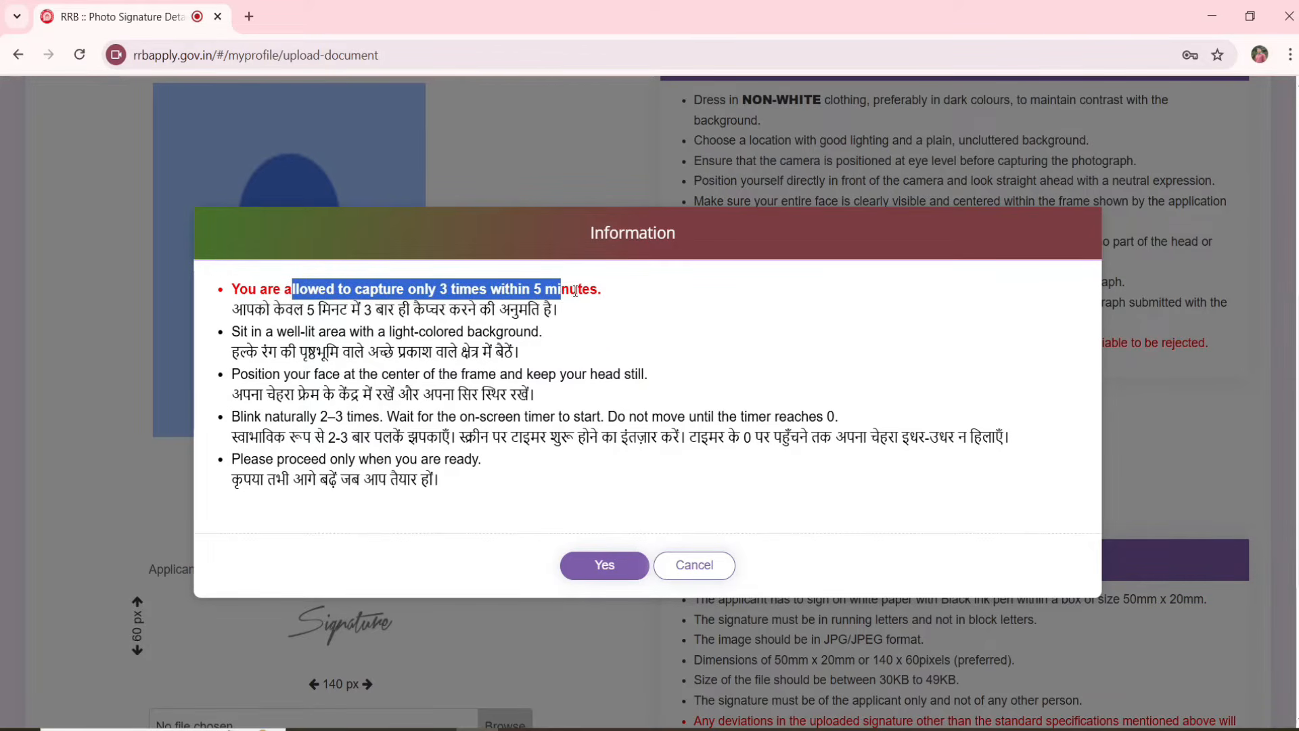
pyautogui.click(576, 291)
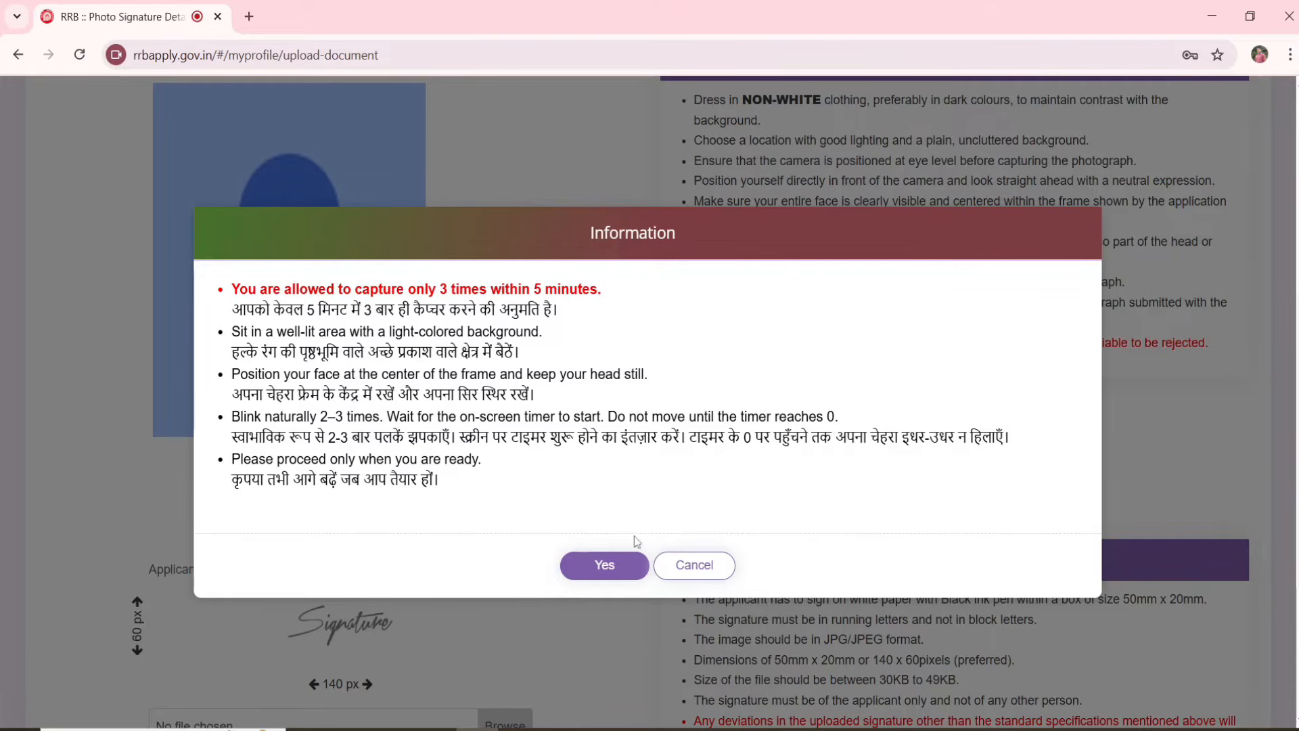
pyautogui.click(620, 572)
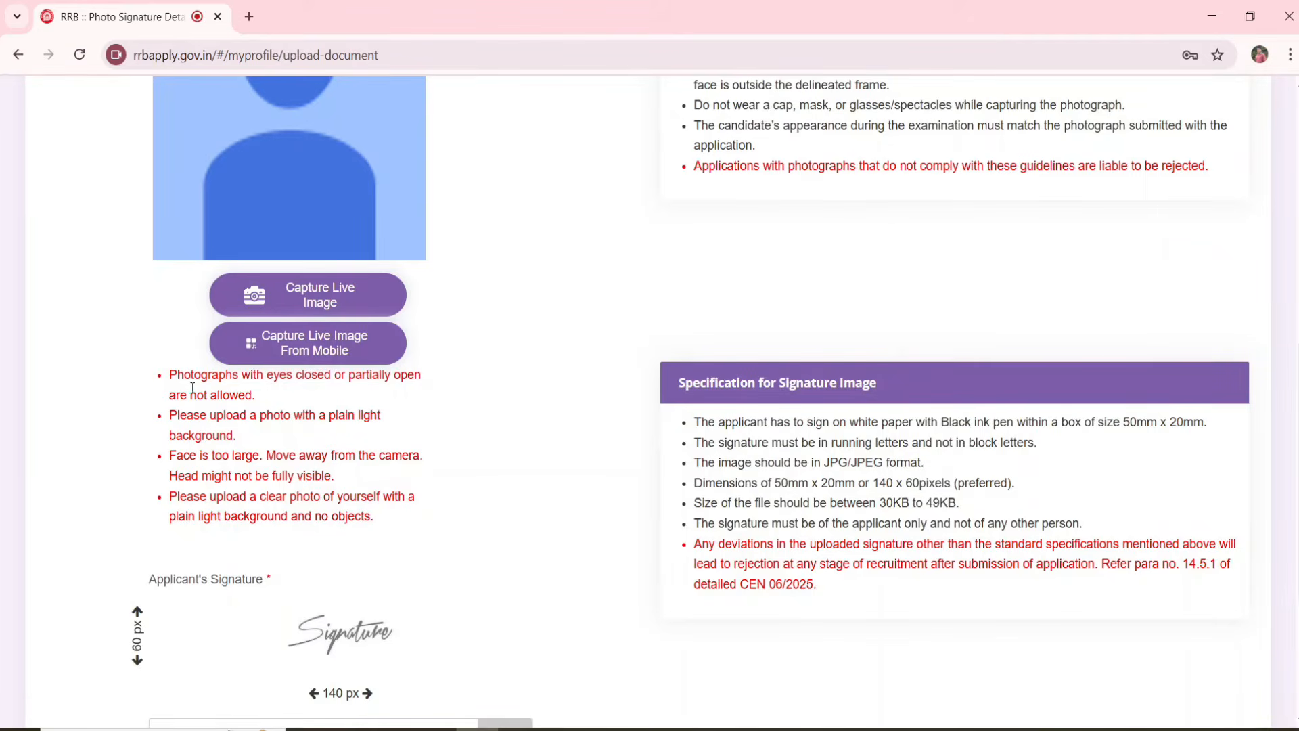
pyautogui.moveTo(171, 374); pyautogui.dragTo(381, 394)
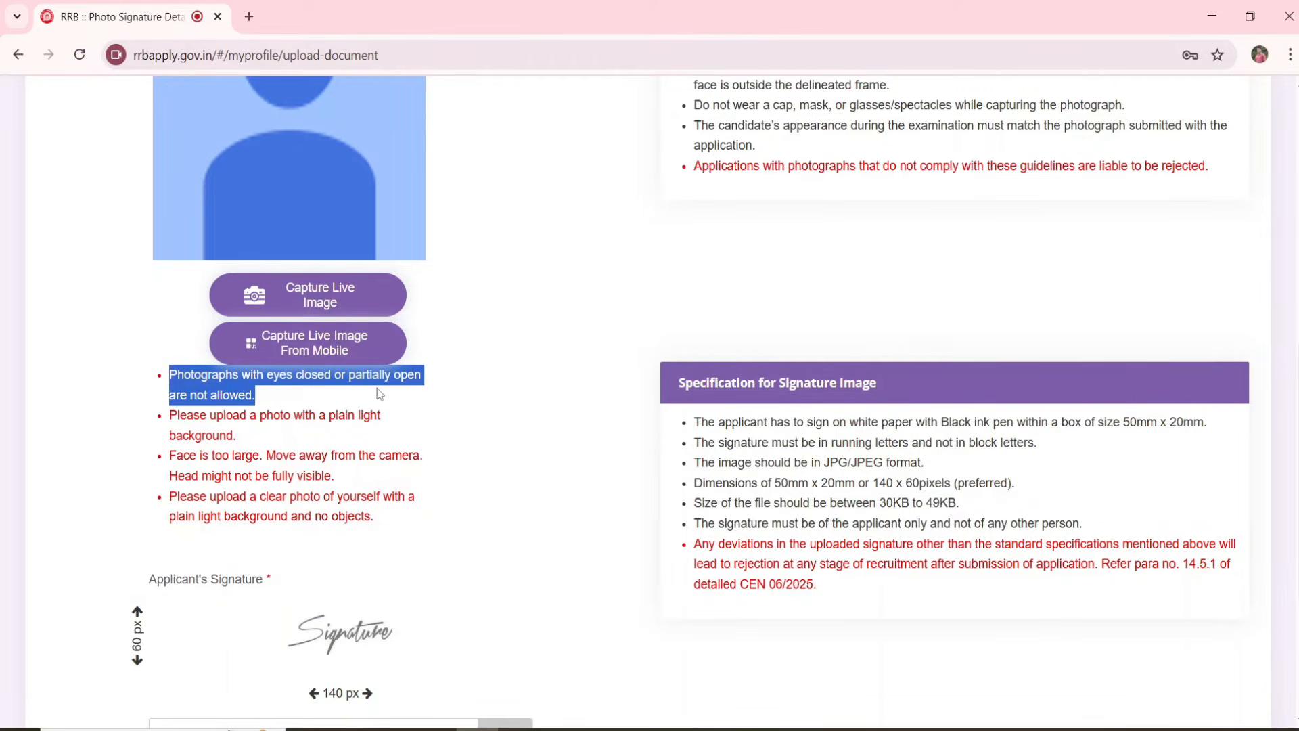
pyautogui.click(257, 390)
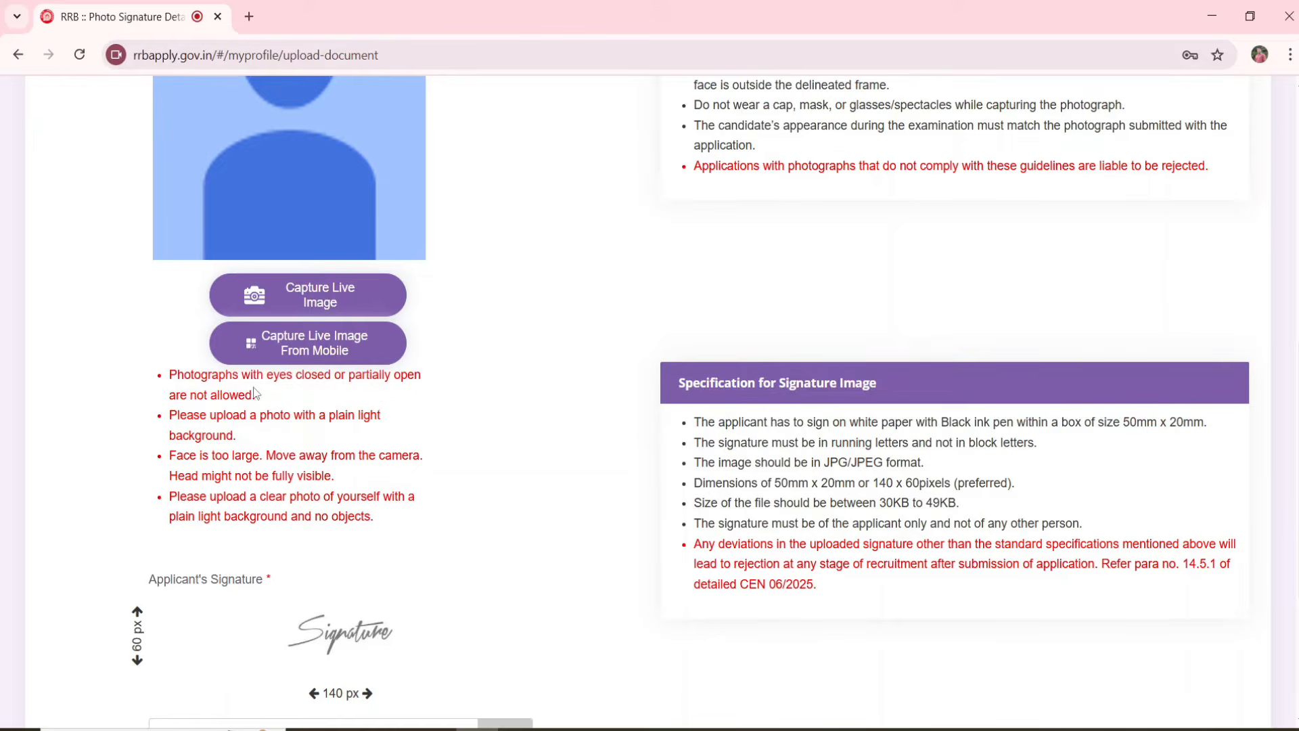
pyautogui.scroll(4, 279, 414)
pyautogui.scroll(3, 577, 502)
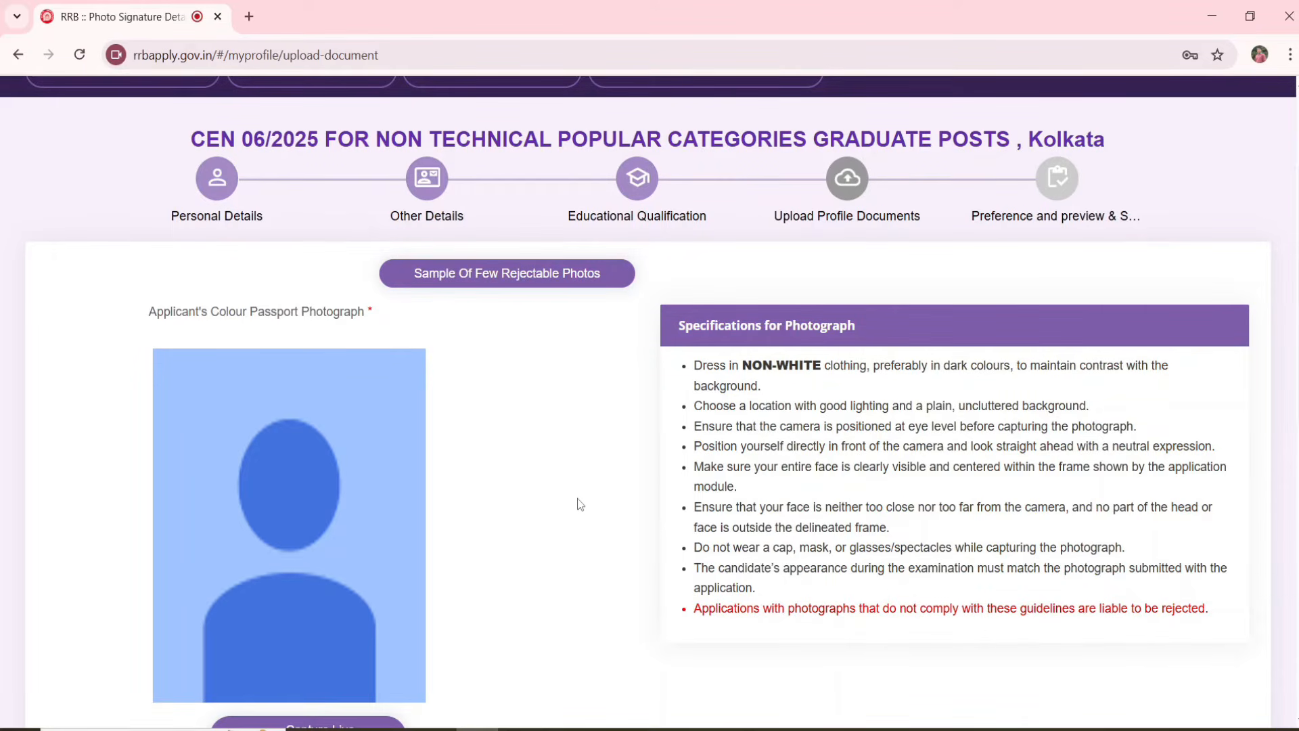
pyautogui.scroll(-3, 579, 499)
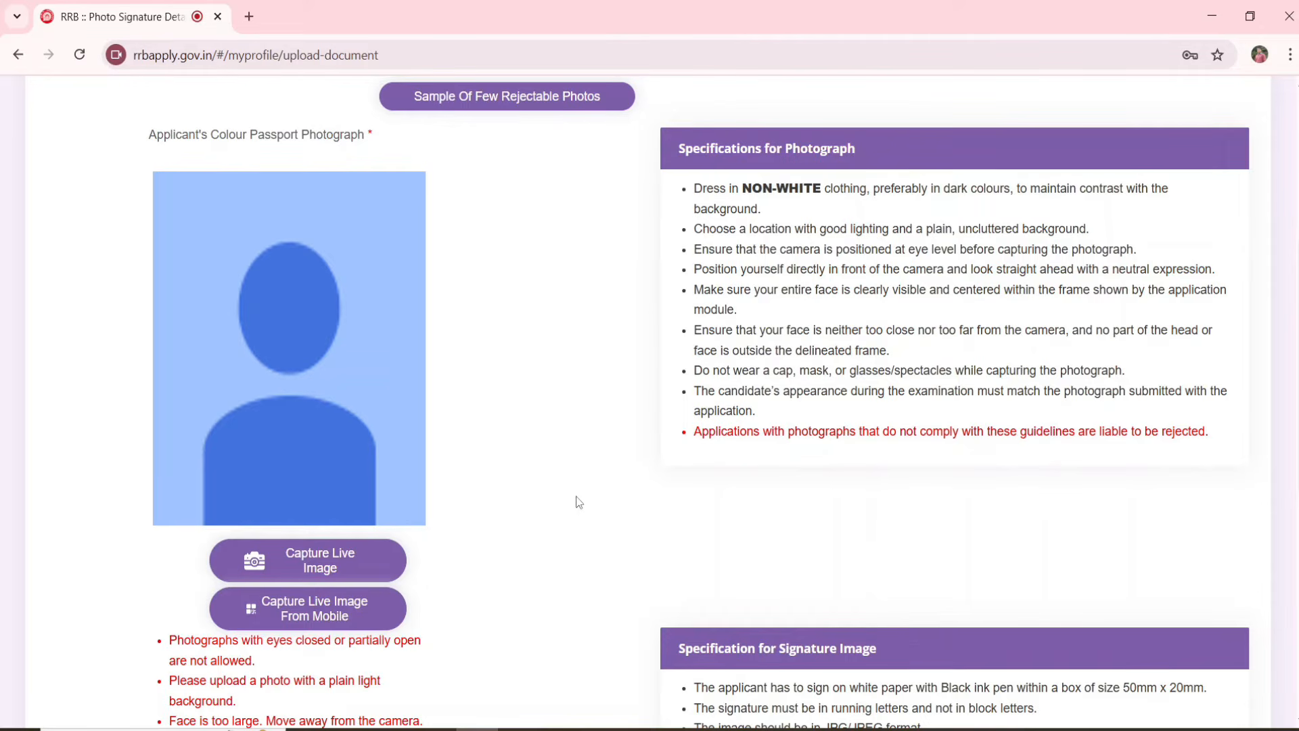
pyautogui.scroll(-4, 539, 546)
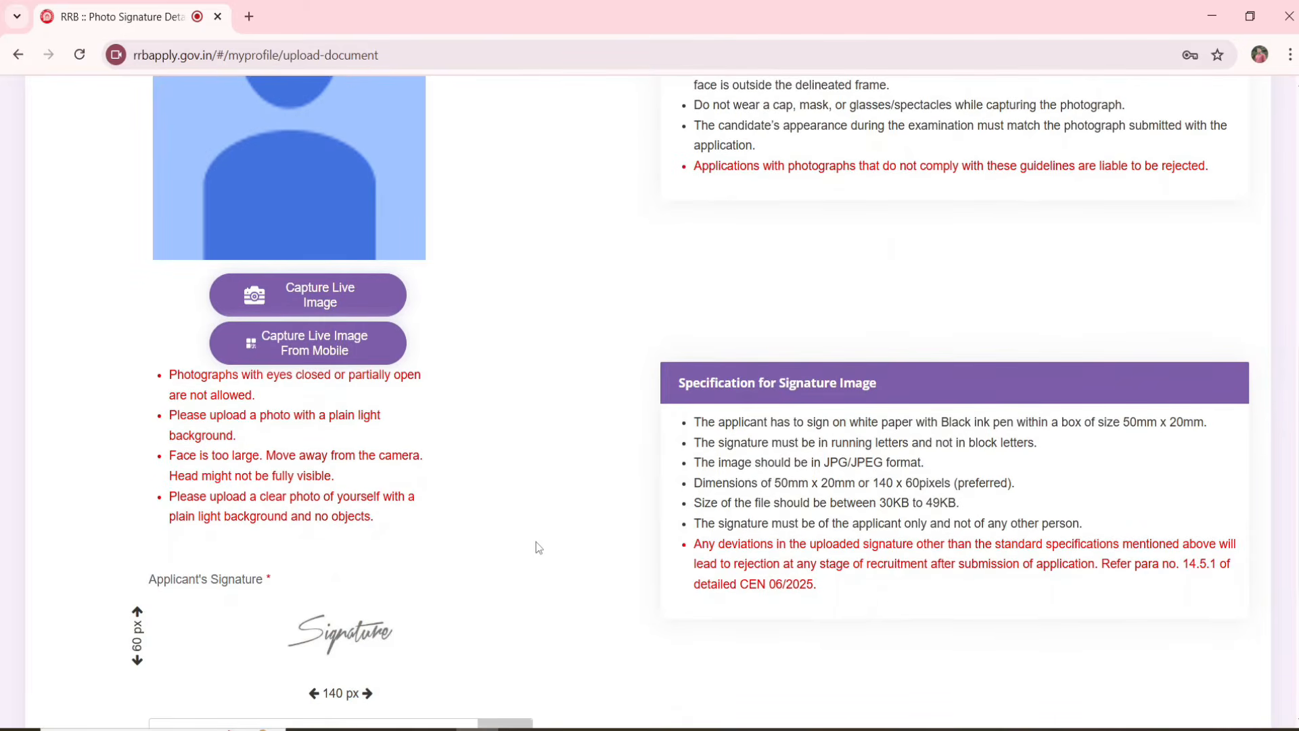
pyautogui.scroll(-4, 538, 547)
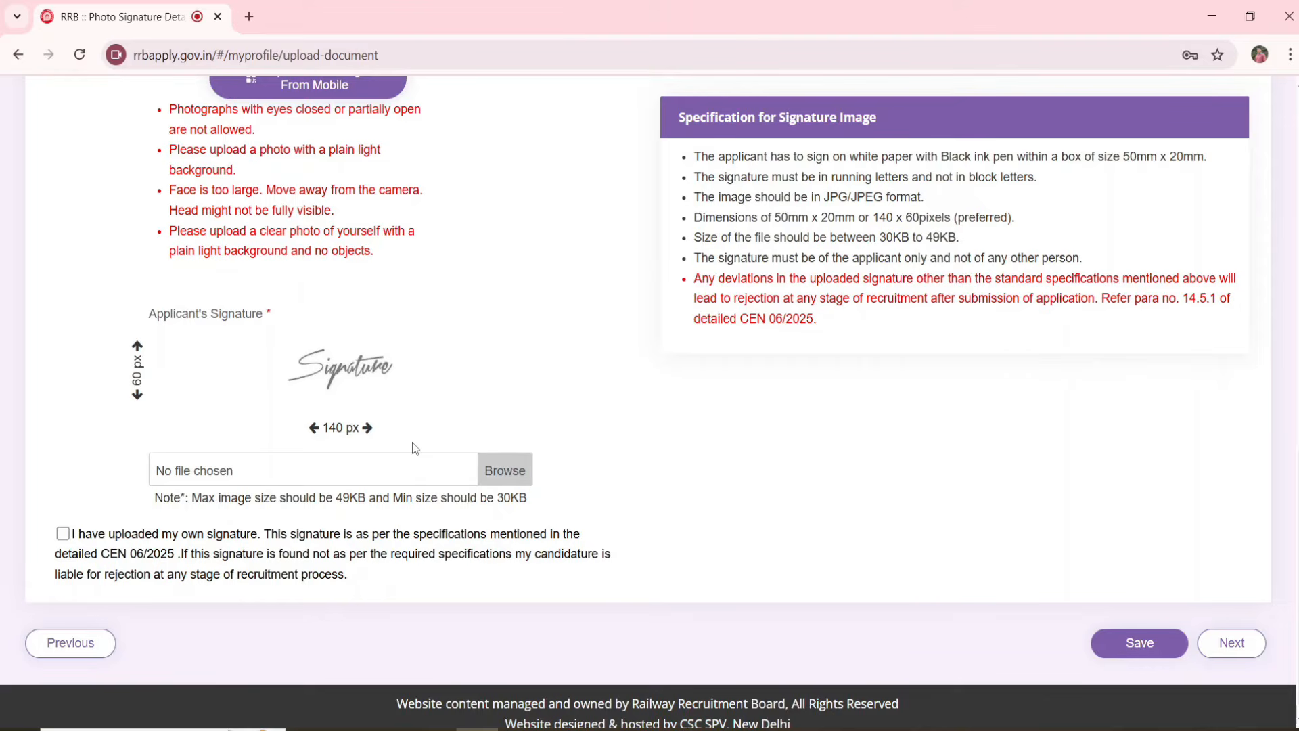
pyautogui.scroll(4, 412, 444)
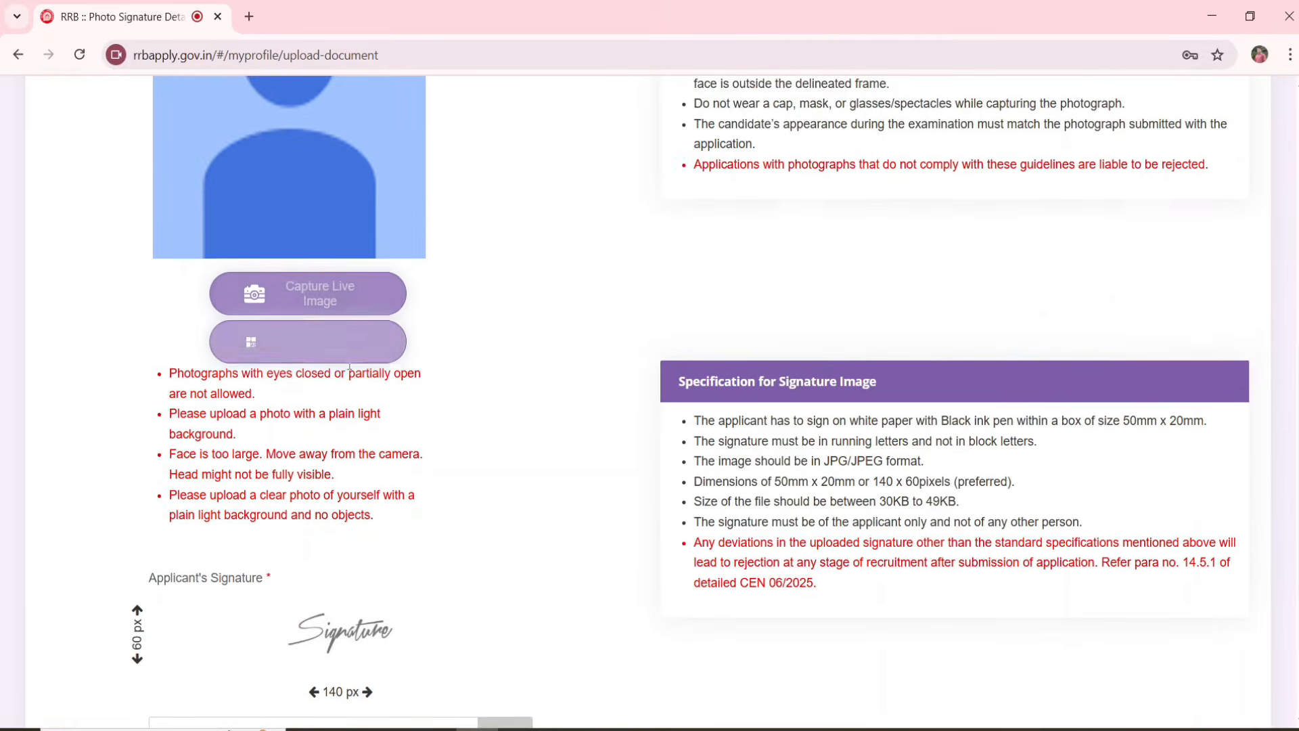
pyautogui.scroll(-1, 349, 371)
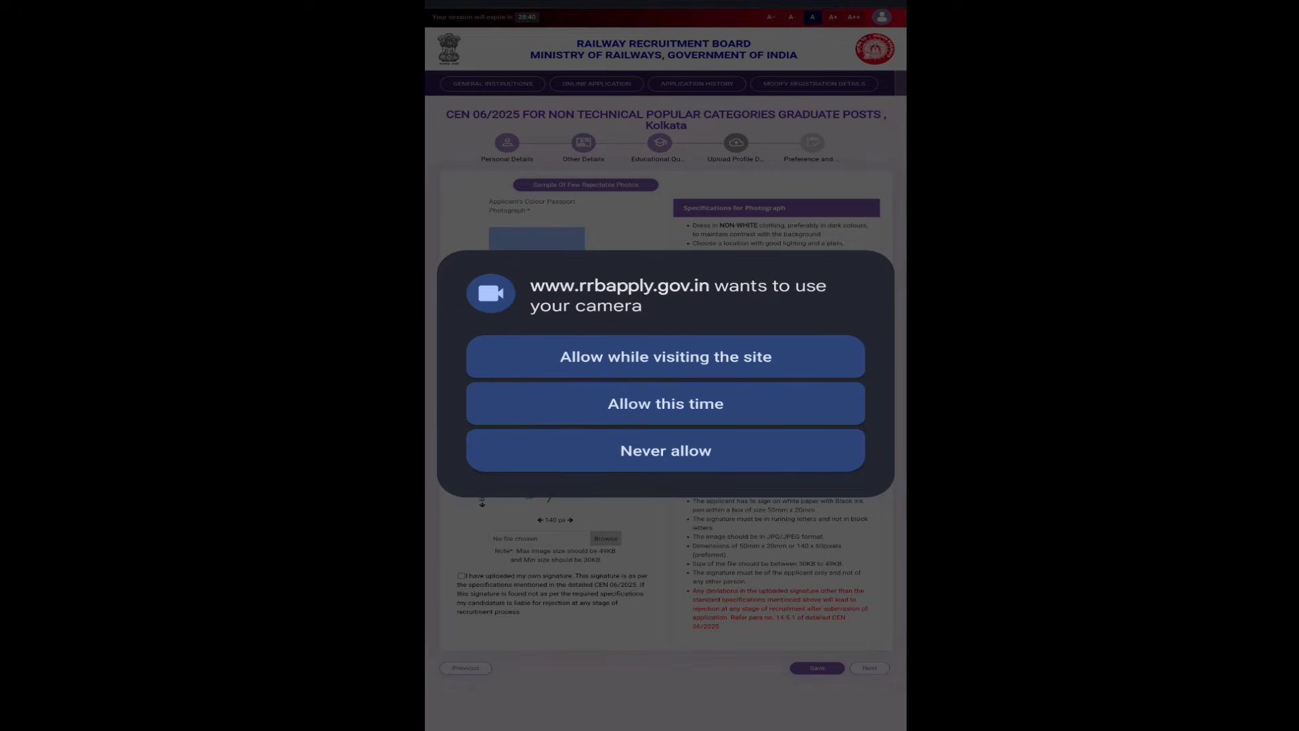
# Step: Allow camera access and start a live photo capture, accepting the capture rules
pyautogui.click(629, 402)
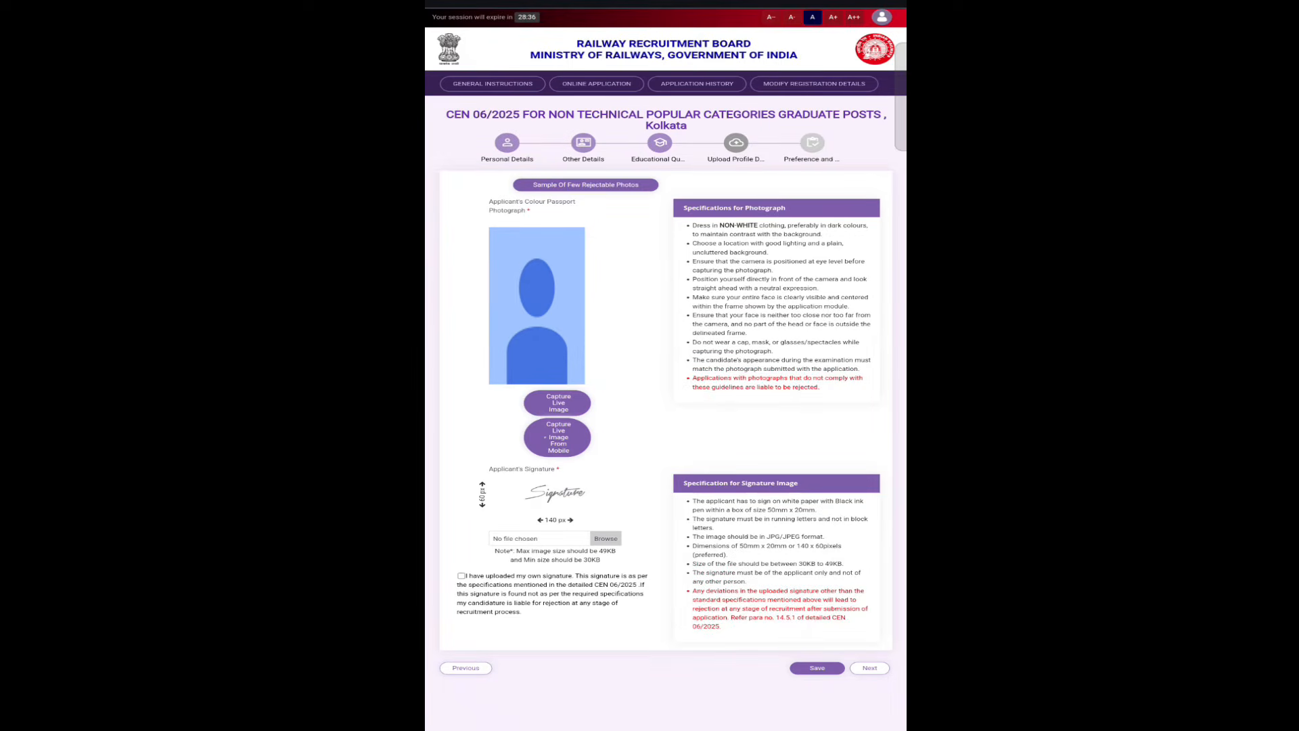
pyautogui.scroll(5, 536, 431)
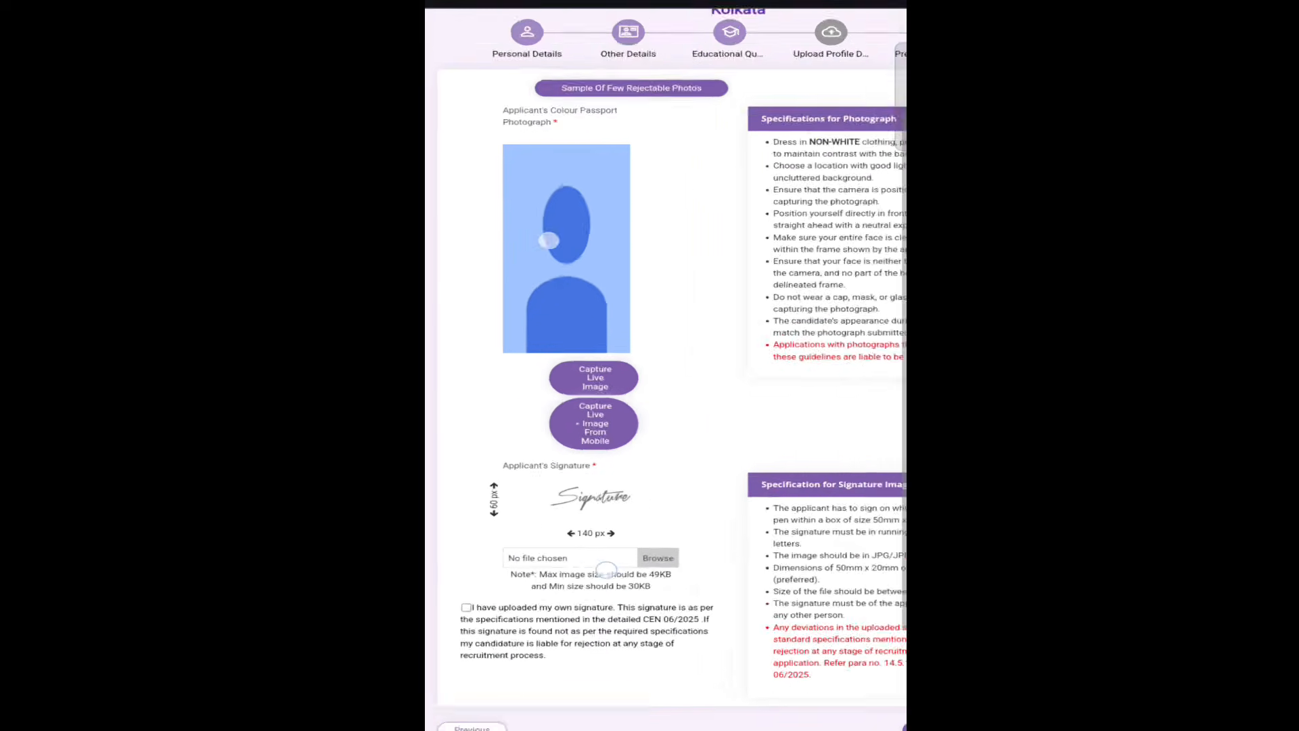
pyautogui.scroll(2, 577, 338)
pyautogui.scroll(1, 577, 387)
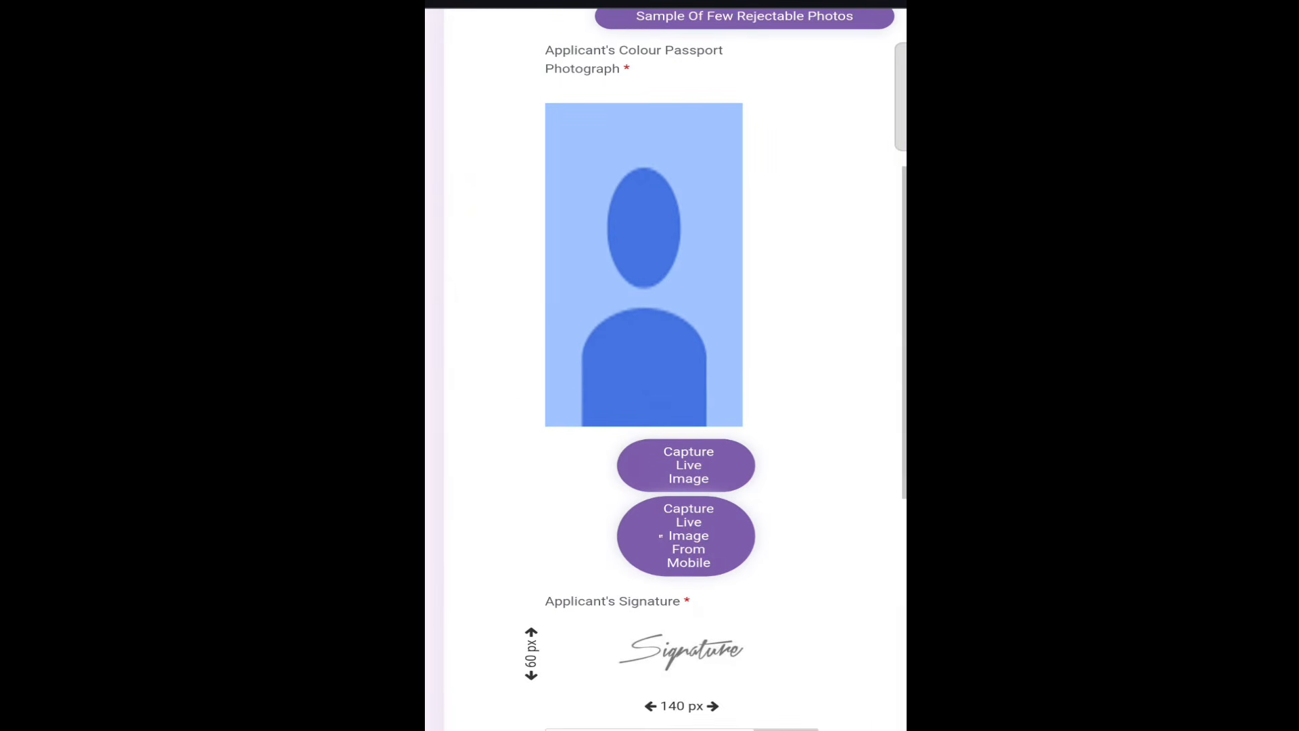
pyautogui.click(669, 459)
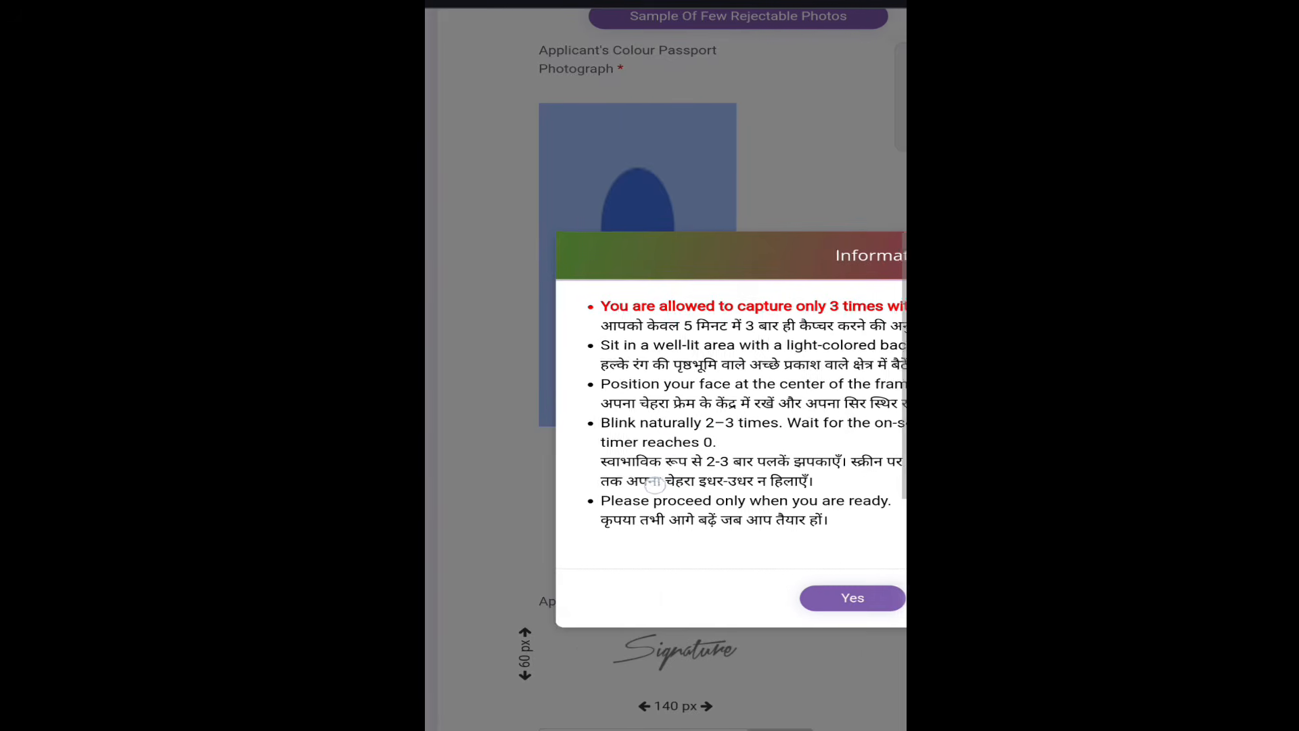
pyautogui.moveTo(674, 434); pyautogui.dragTo(450, 434)
pyautogui.click(636, 597)
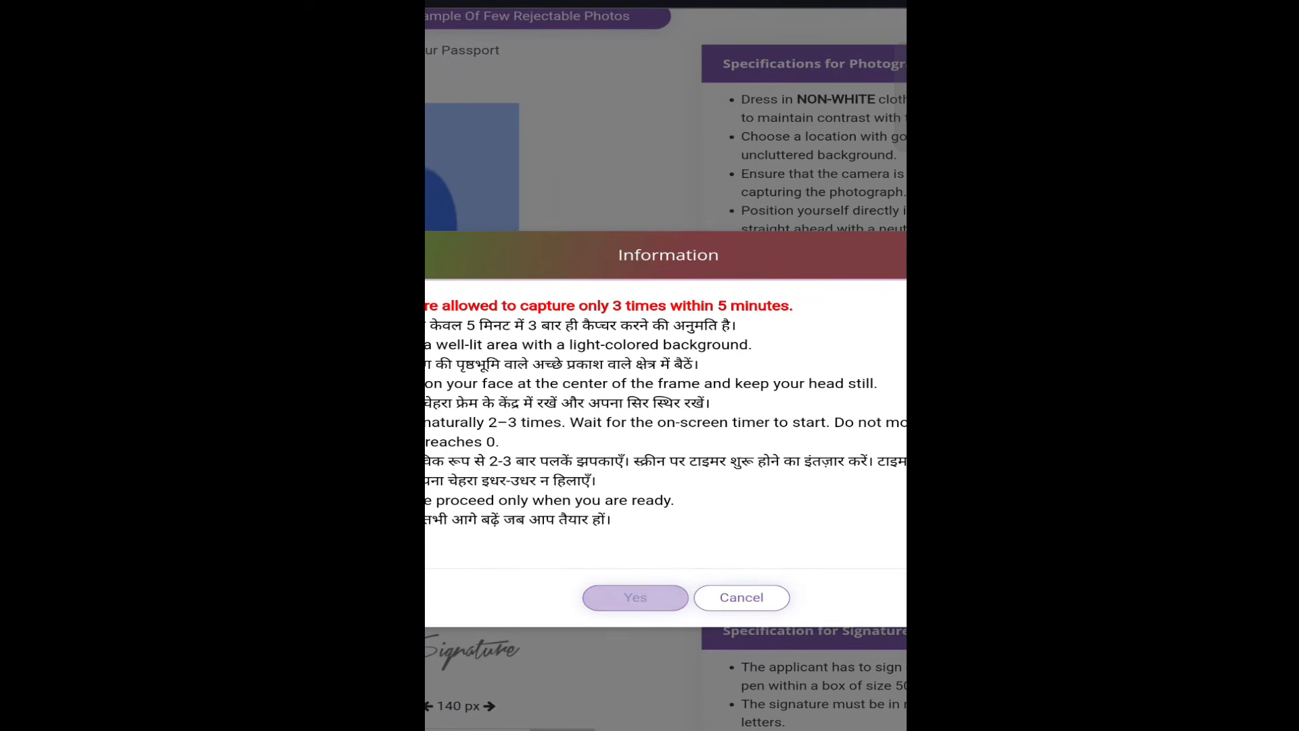
pyautogui.click(673, 670)
pyautogui.scroll(-5, 605, 478)
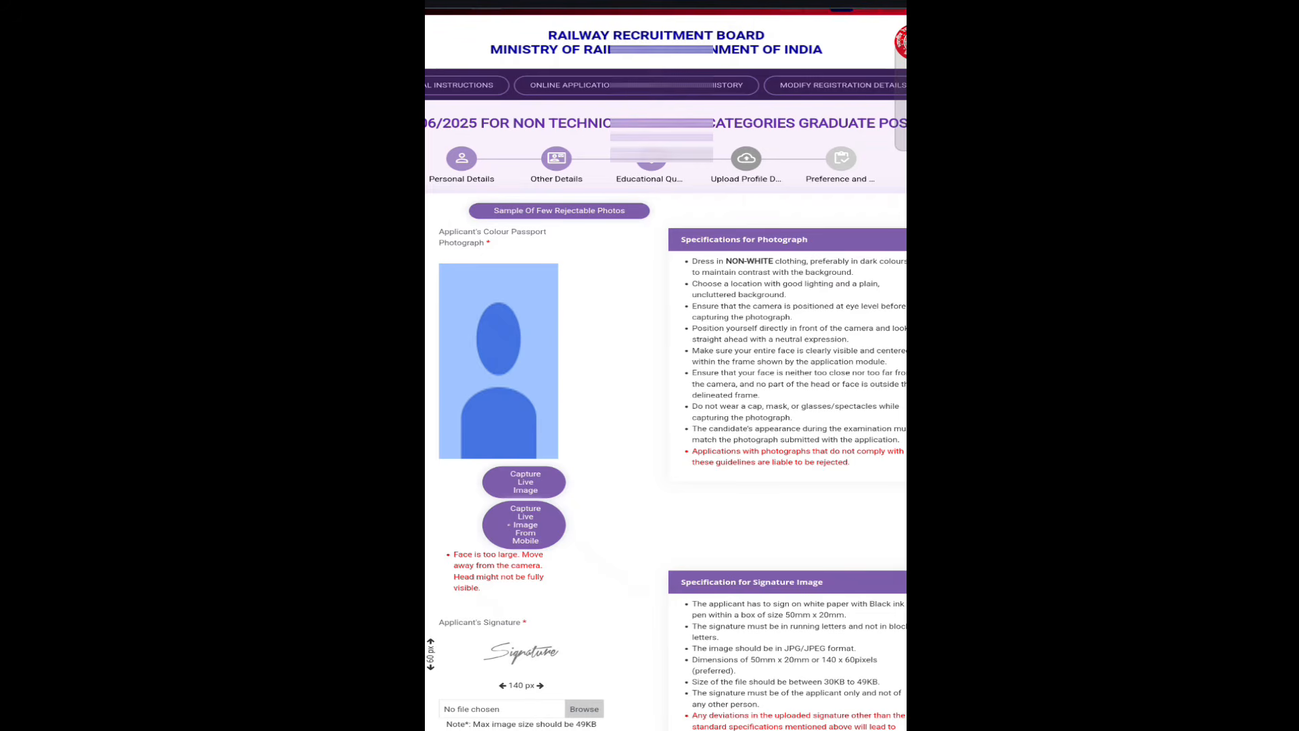
# Step: Restart the live capture and accept the rules again to take the photograph
pyautogui.click(526, 482)
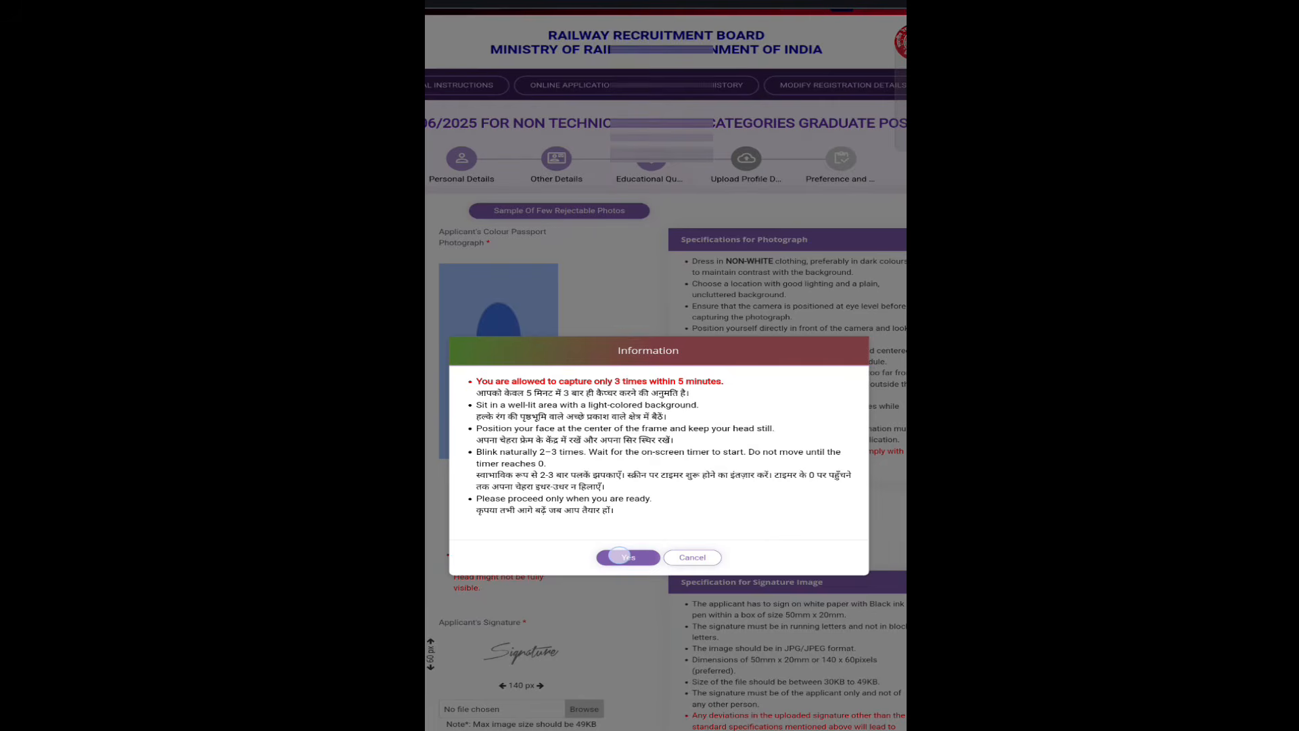
pyautogui.click(619, 556)
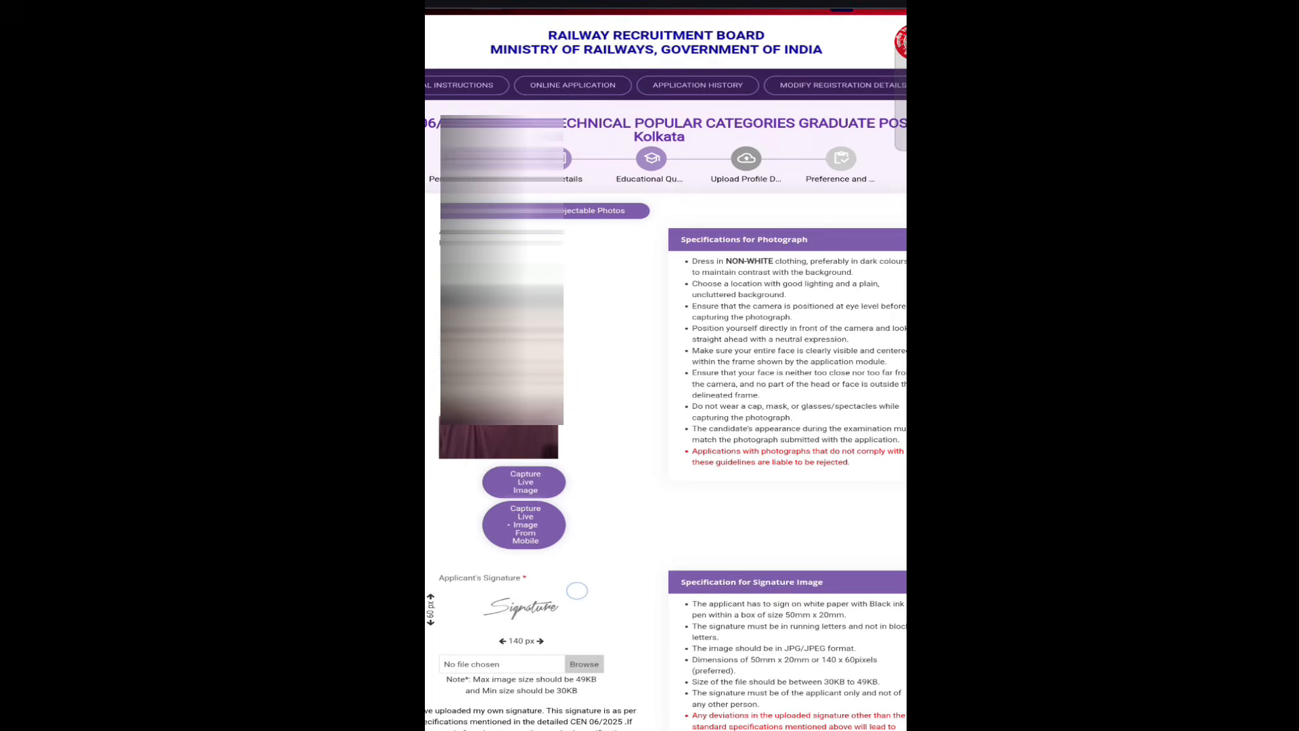
pyautogui.scroll(-2, 577, 591)
# Step: Confirm the crop of signature image 1001052624.jpg
pyautogui.scroll(3, 656, 476)
pyautogui.scroll(1, 656, 476)
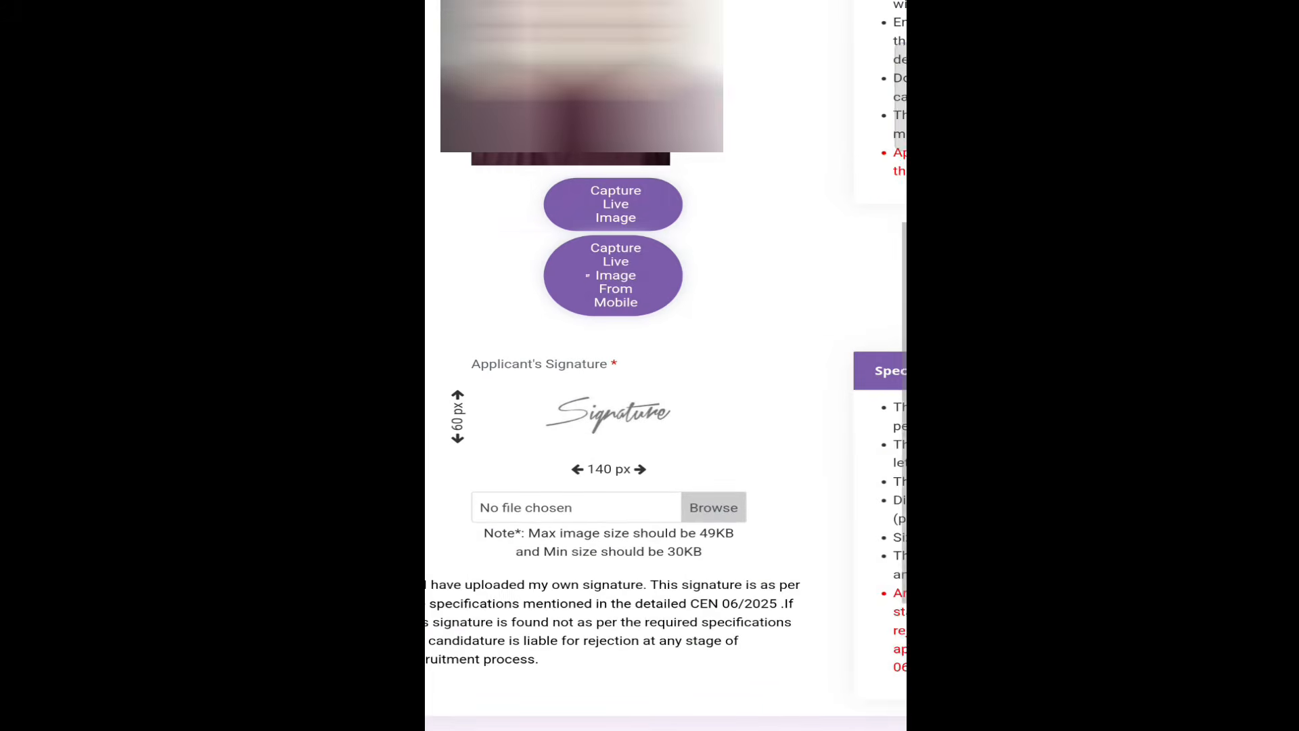
pyautogui.scroll(-1, 614, 582)
pyautogui.hscroll(-1, 615, 583)
pyautogui.scroll(1, 670, 501)
pyautogui.scroll(1, 669, 517)
pyautogui.hscroll(1, 668, 518)
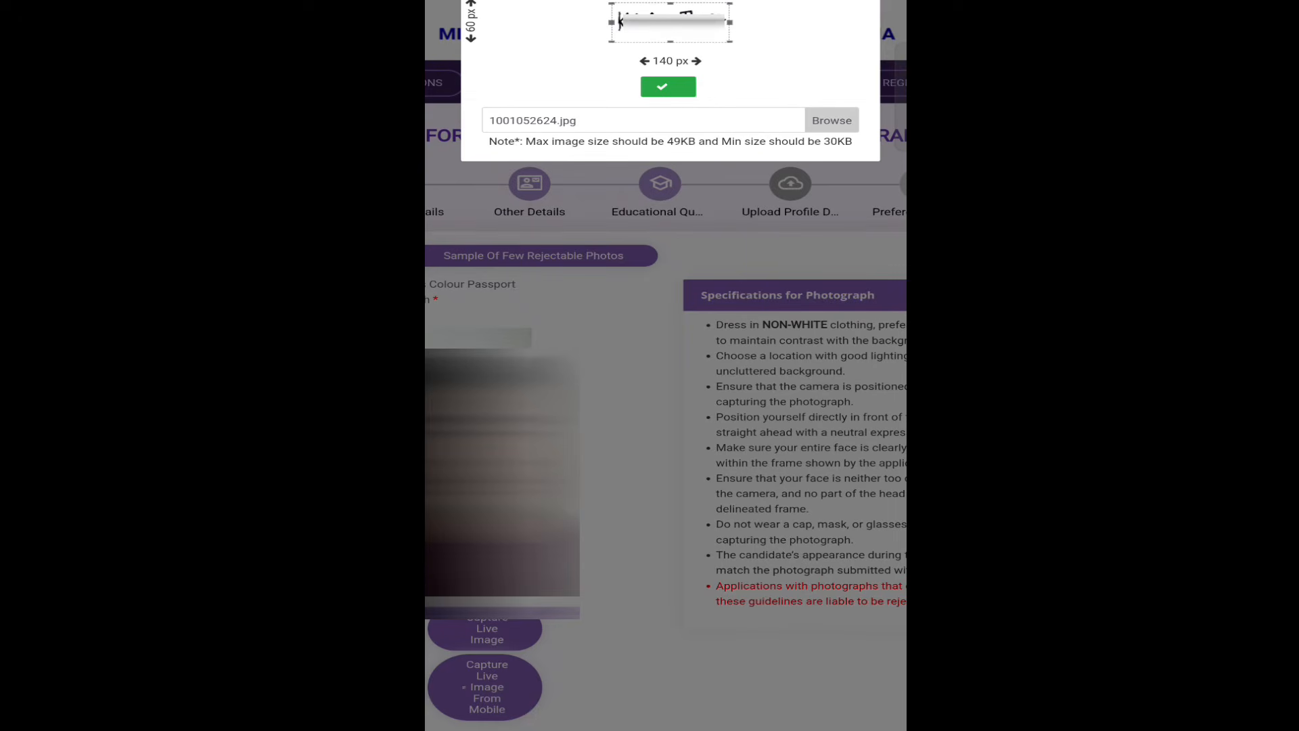
pyautogui.click(669, 87)
# Step: Tick the own-signature declaration and proceed with Next
pyautogui.scroll(-6, 569, 608)
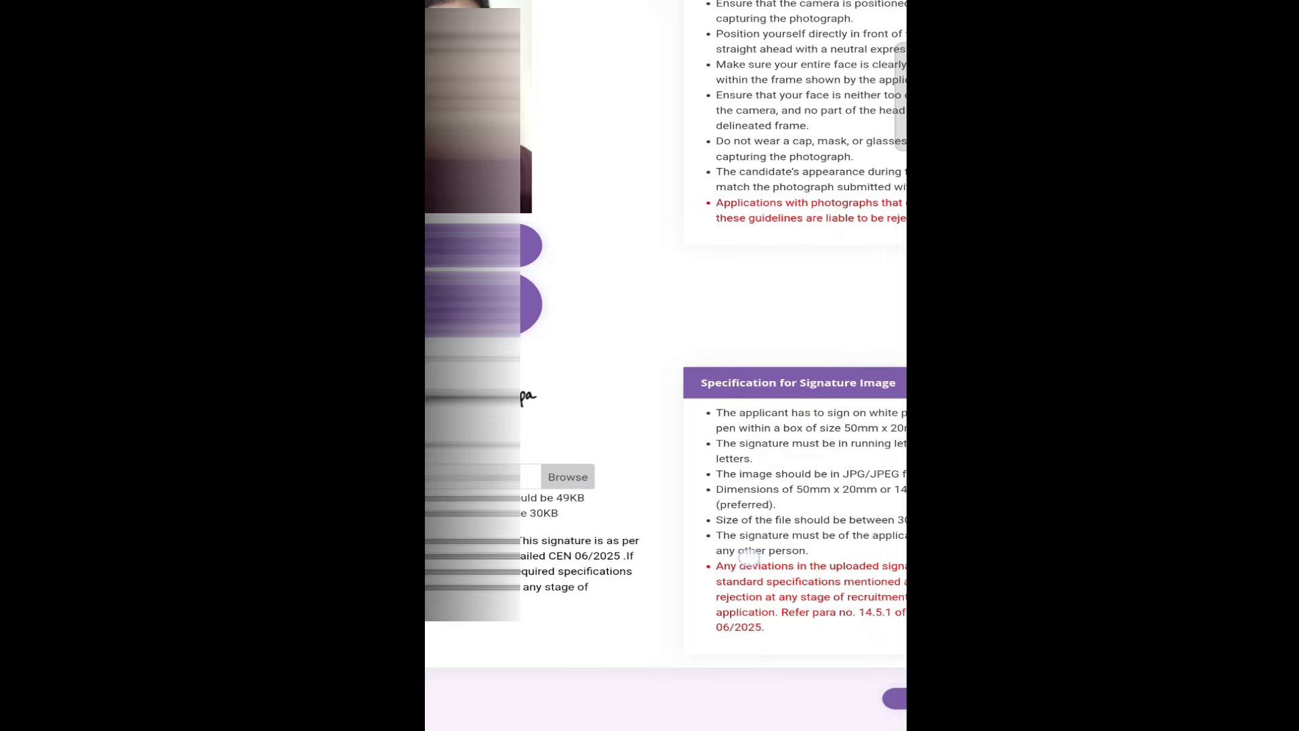
pyautogui.hscroll(-3, 666, 365)
pyautogui.click(482, 539)
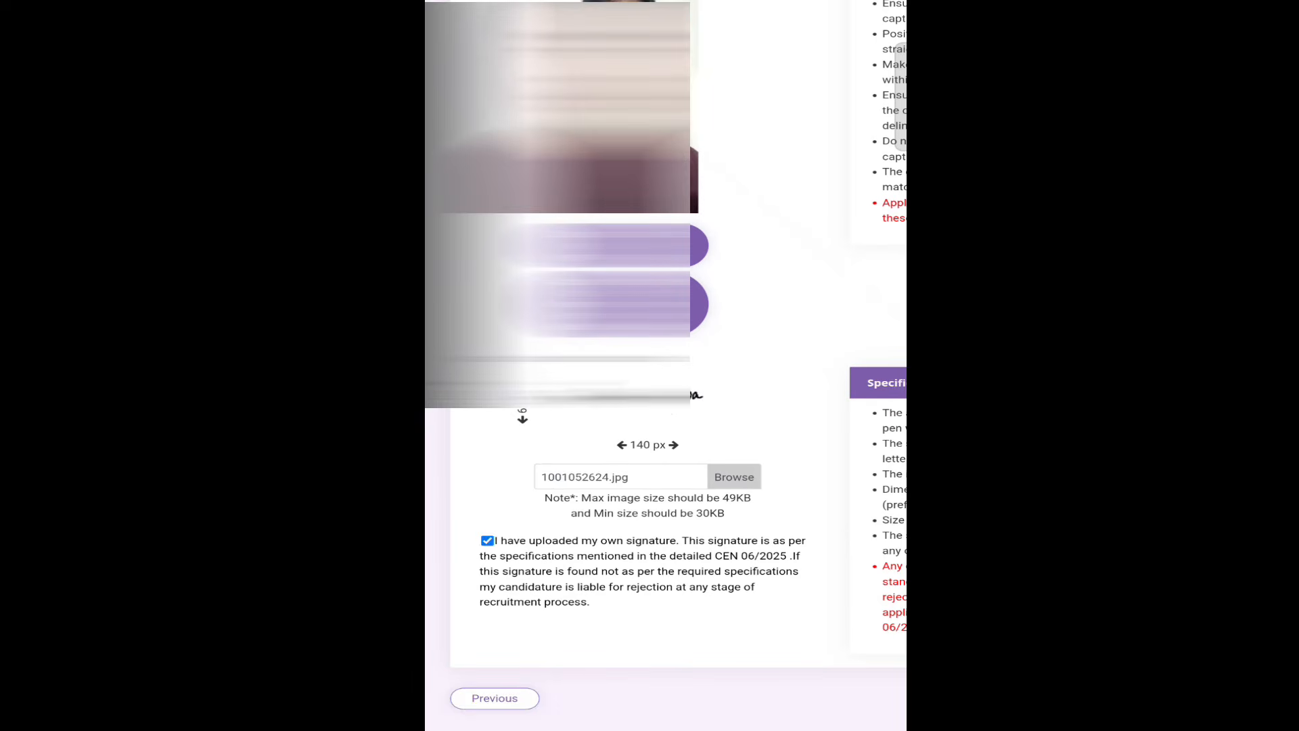
pyautogui.hscroll(5, 738, 612)
pyautogui.click(844, 699)
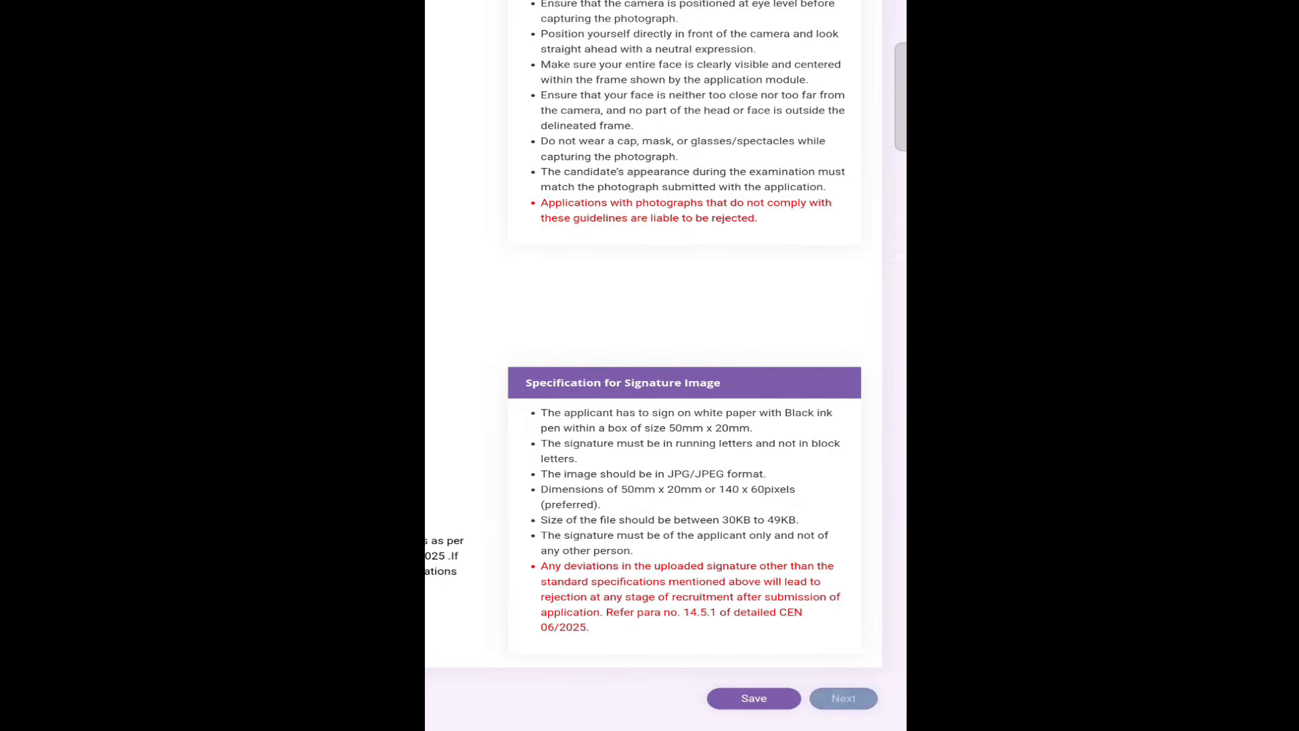
pyautogui.scroll(2, 568, 527)
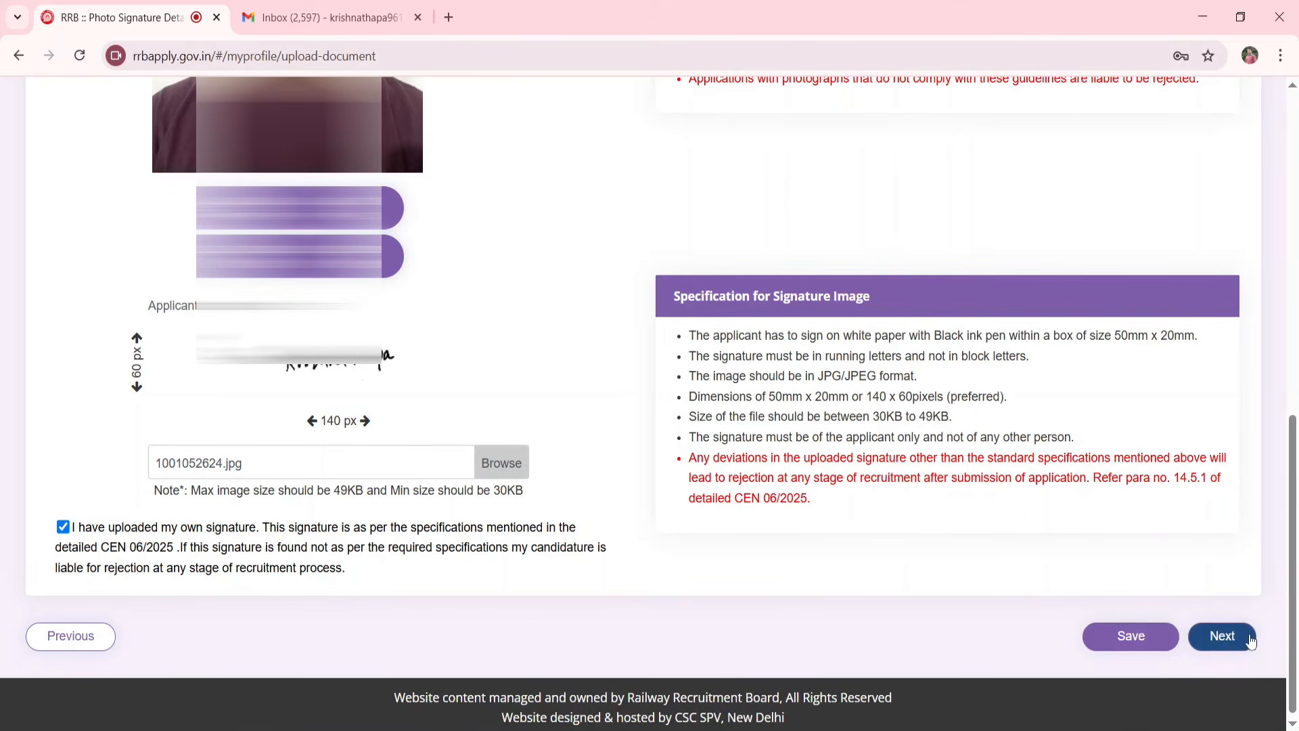
# Step: Open the Preference and preview page and view the eleven eligible RRB Kolkata posts
pyautogui.click(1225, 637)
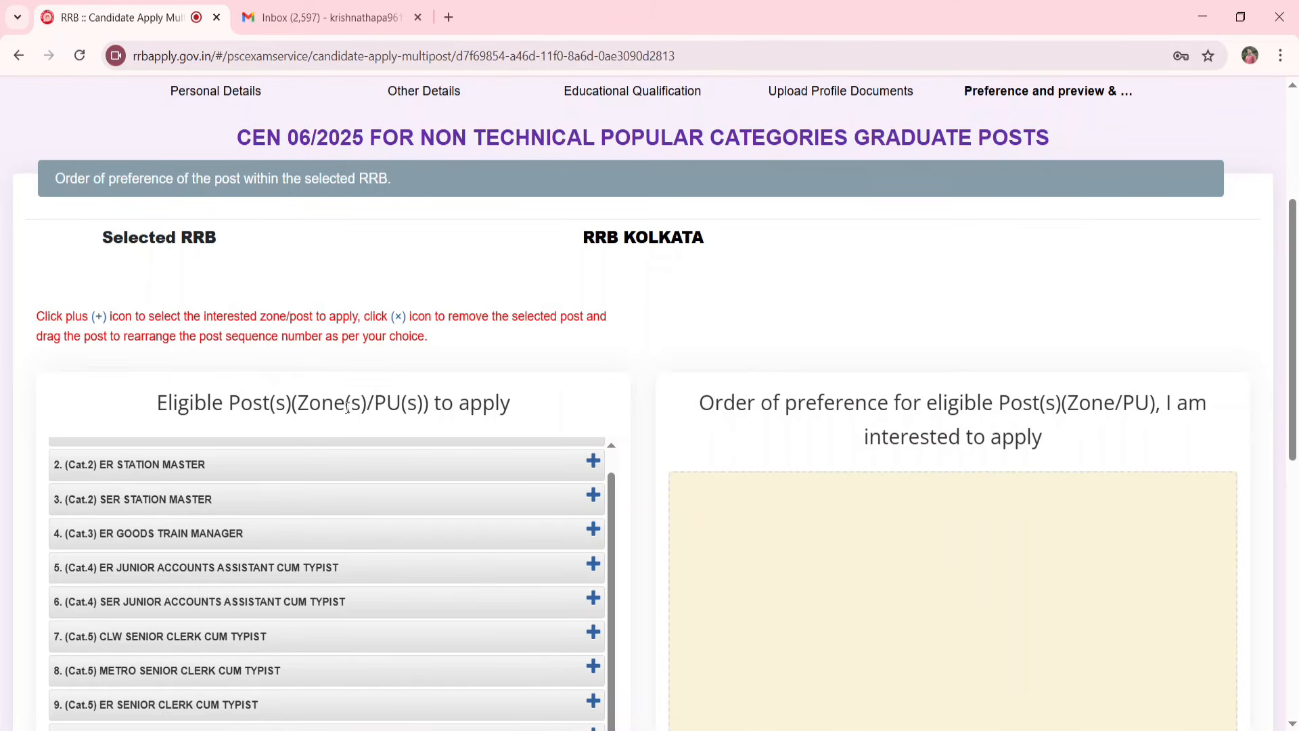
pyautogui.scroll(-2, 359, 406)
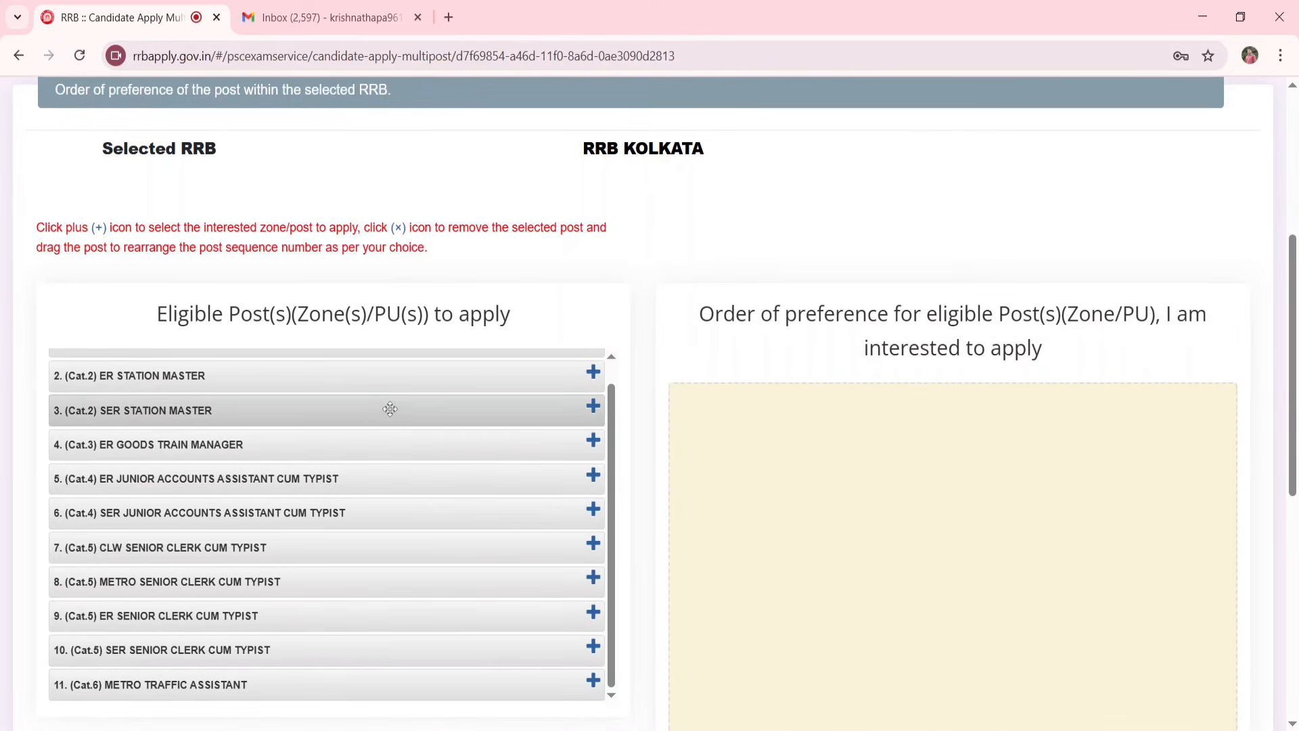
pyautogui.scroll(-3, 369, 412)
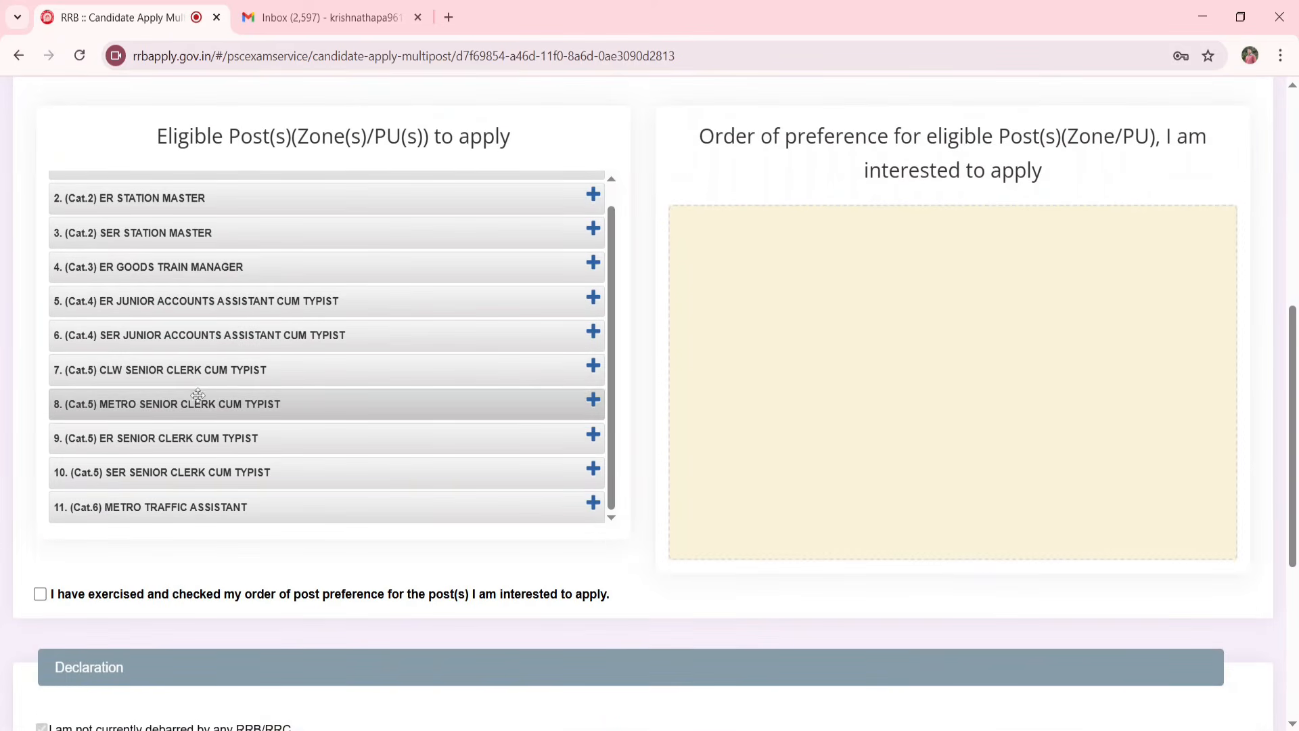
pyautogui.scroll(-1, 203, 406)
pyautogui.scroll(1, 207, 408)
pyautogui.scroll(2, 226, 421)
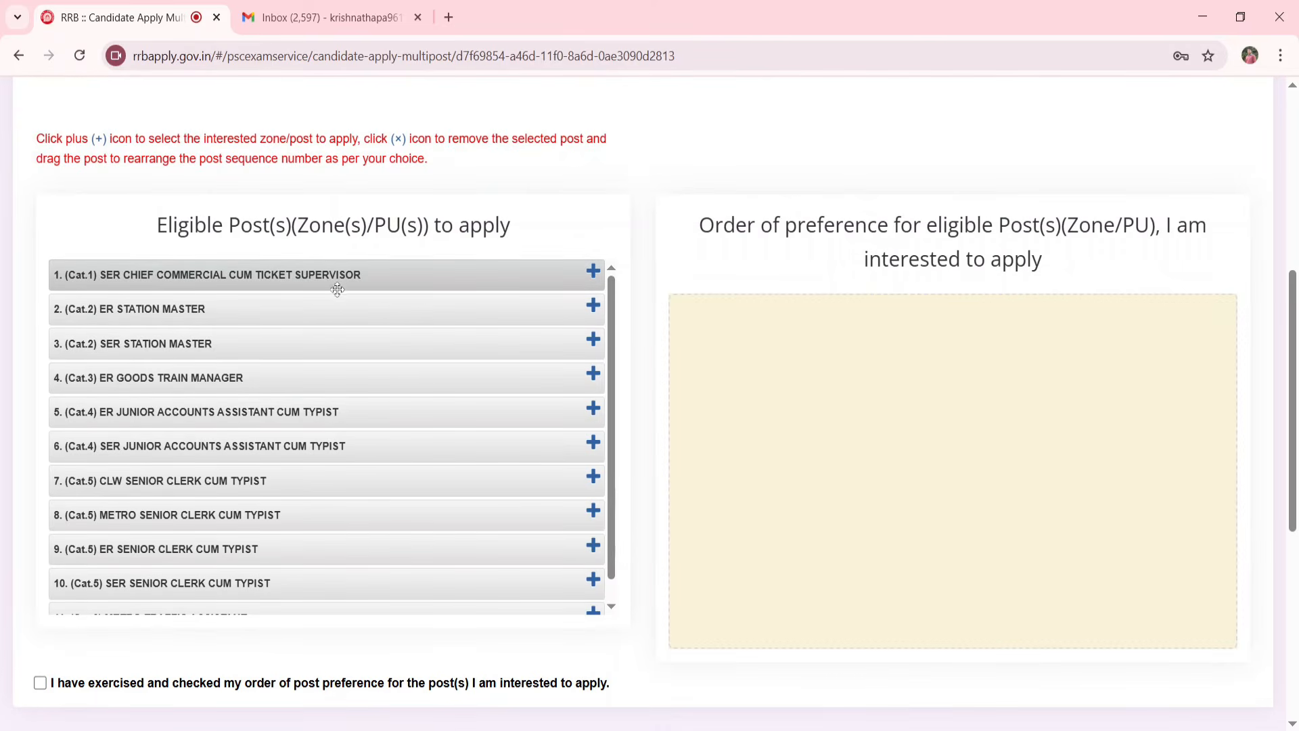
# Step: Add, then remove, SER Chief Commercial cum Ticket Supervisor and SER Station Master from the preferences
pyautogui.click(593, 272)
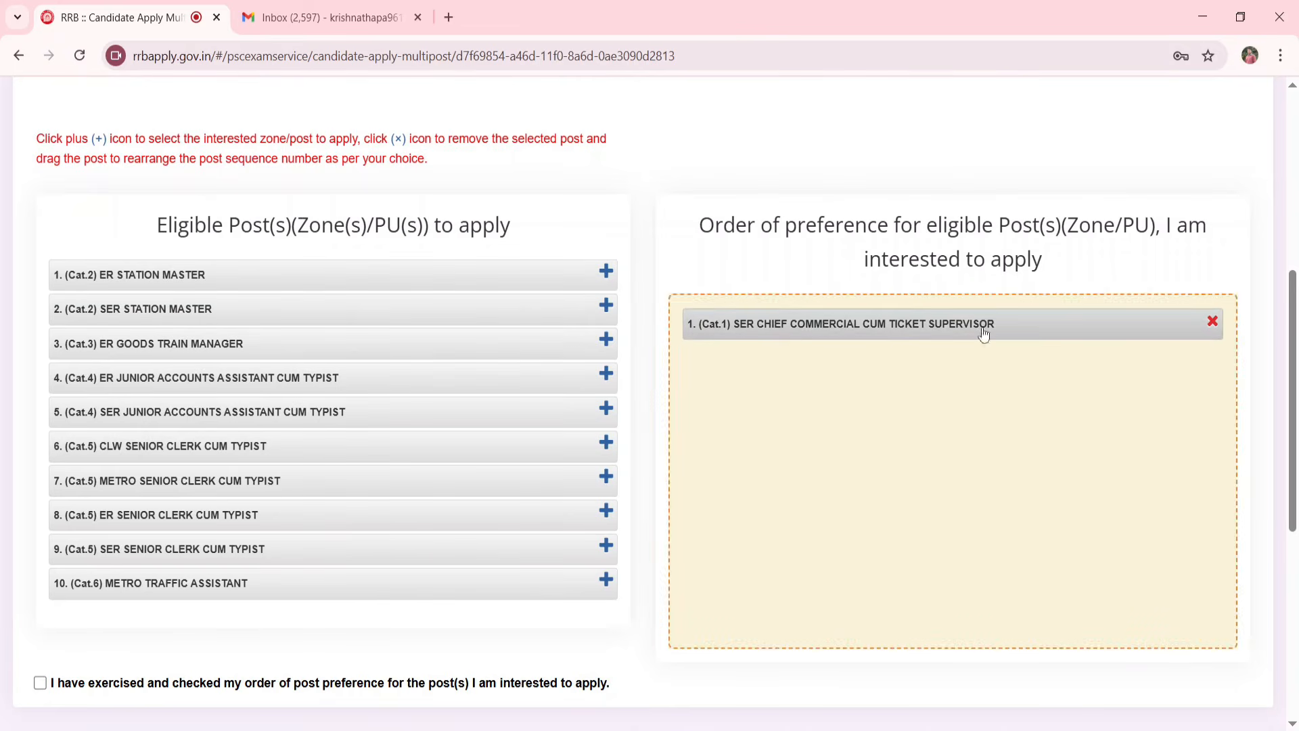
pyautogui.click(1213, 322)
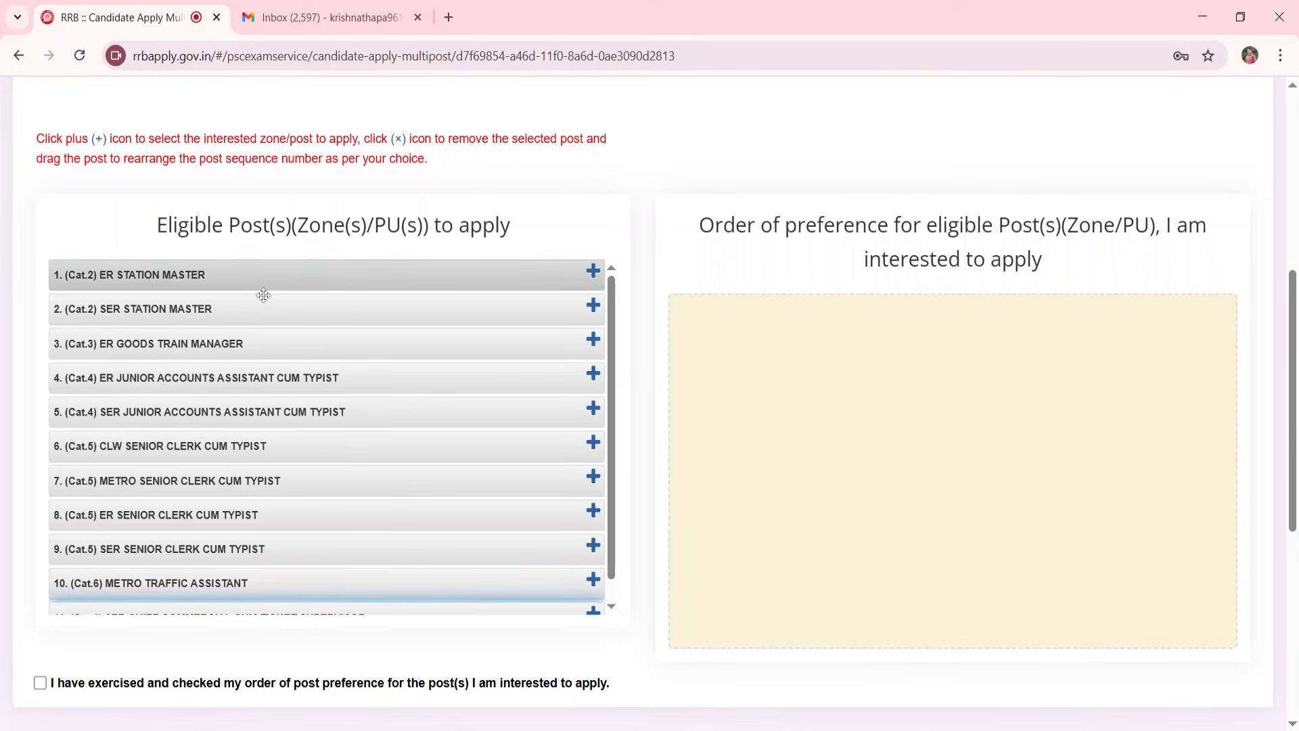
pyautogui.click(593, 306)
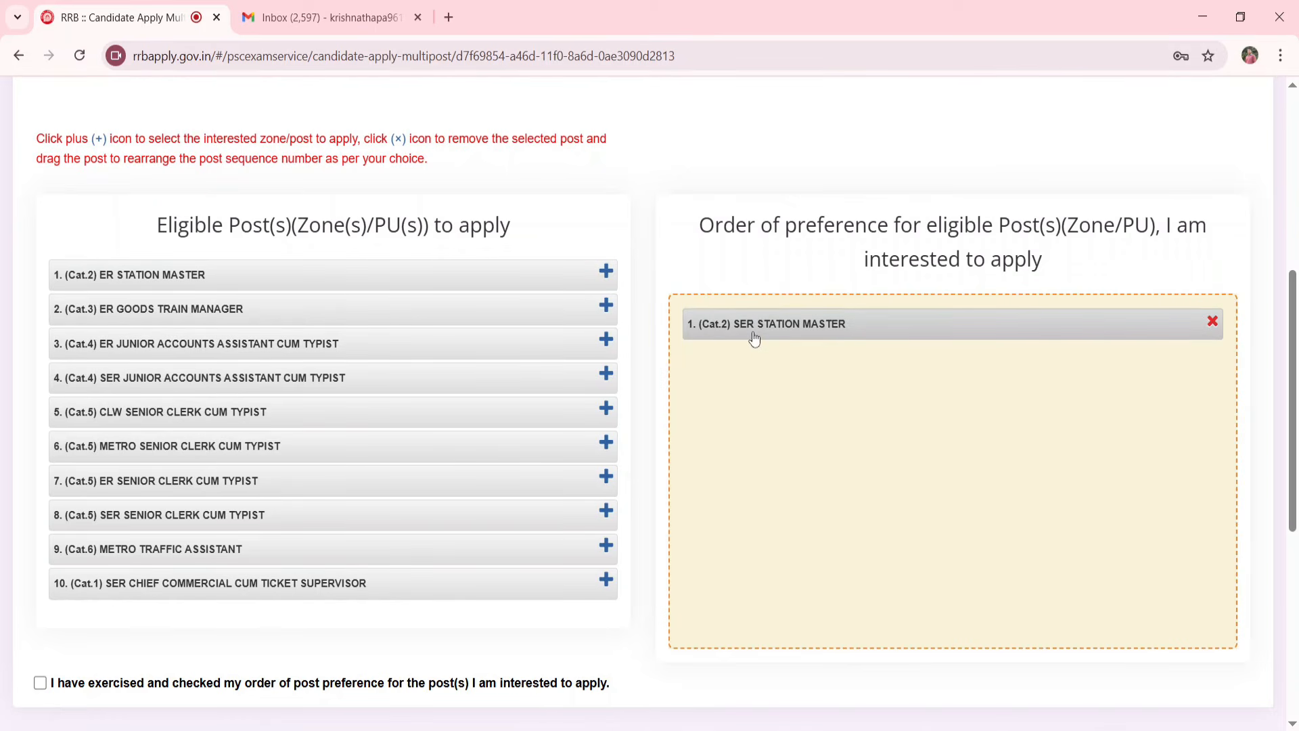
pyautogui.click(1213, 323)
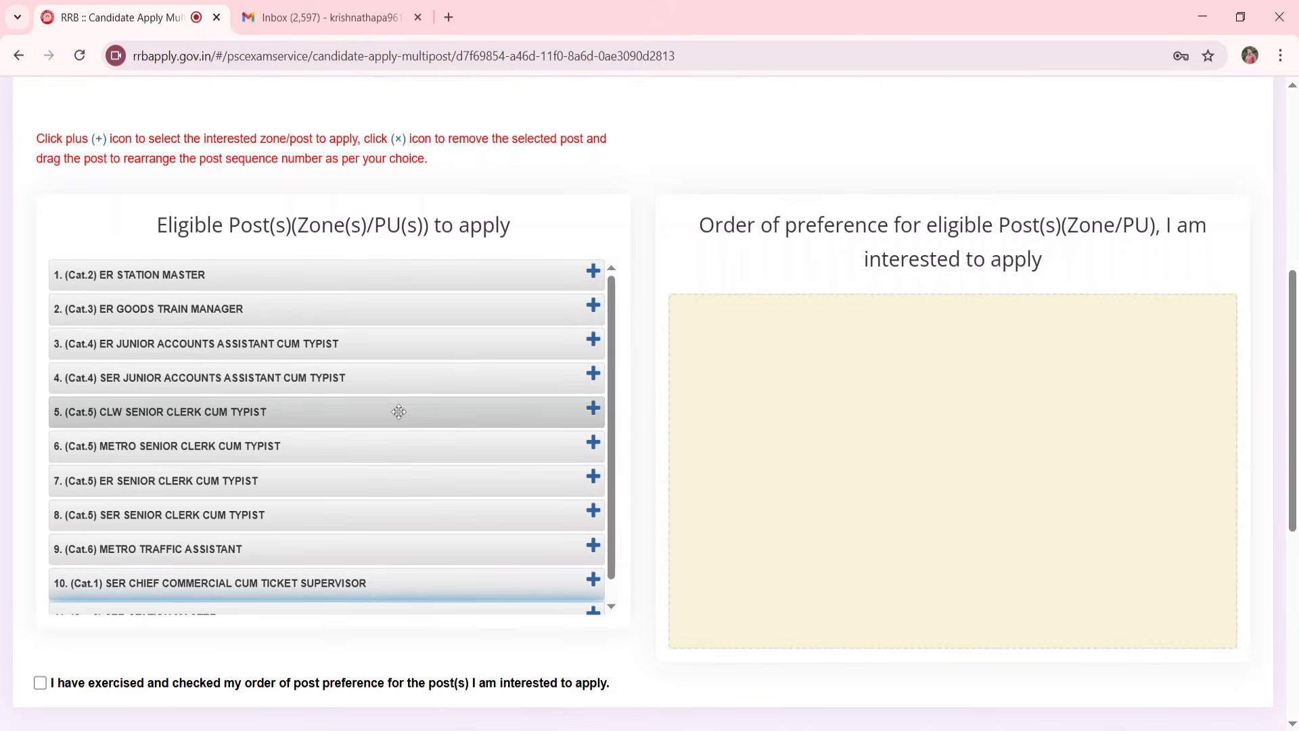
# Step: Add the CLW, METRO, ER and SER Senior Clerk Cum Typist posts, then METRO Traffic Assistant last
pyautogui.scroll(-1, 397, 422)
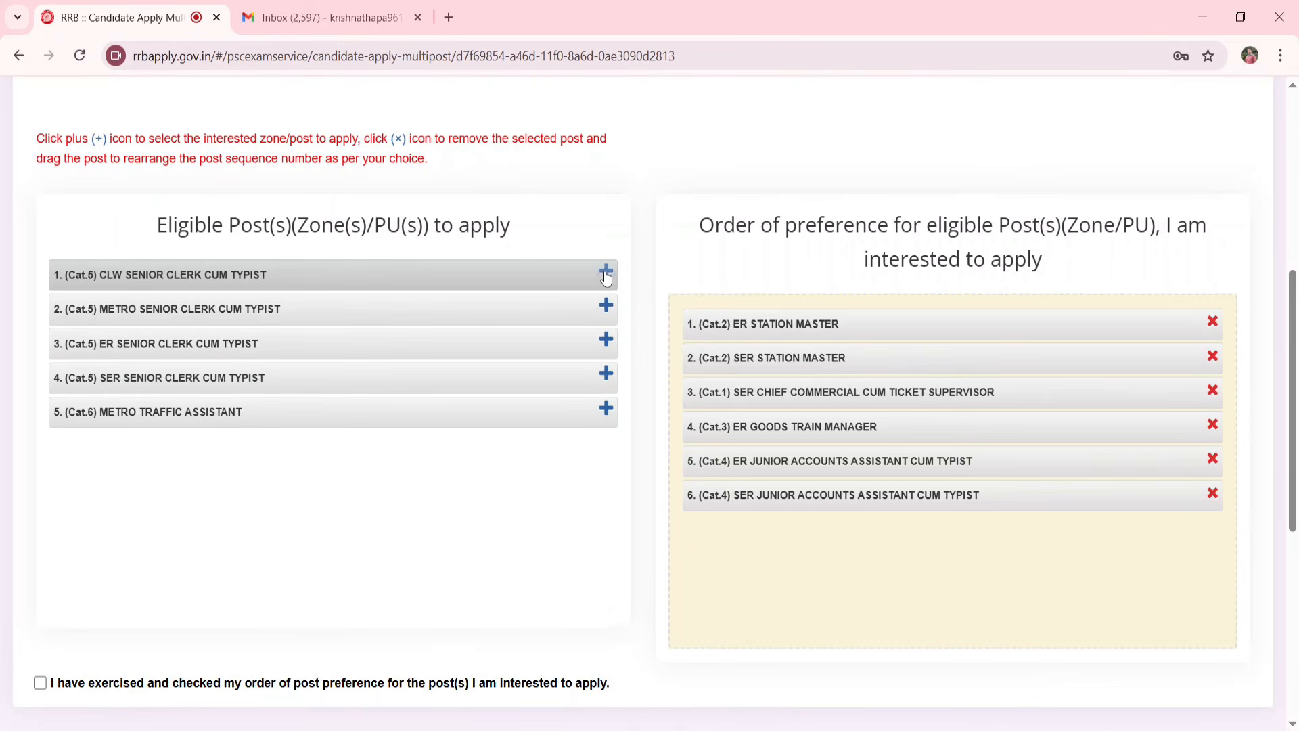
pyautogui.click(606, 274)
pyautogui.click(605, 275)
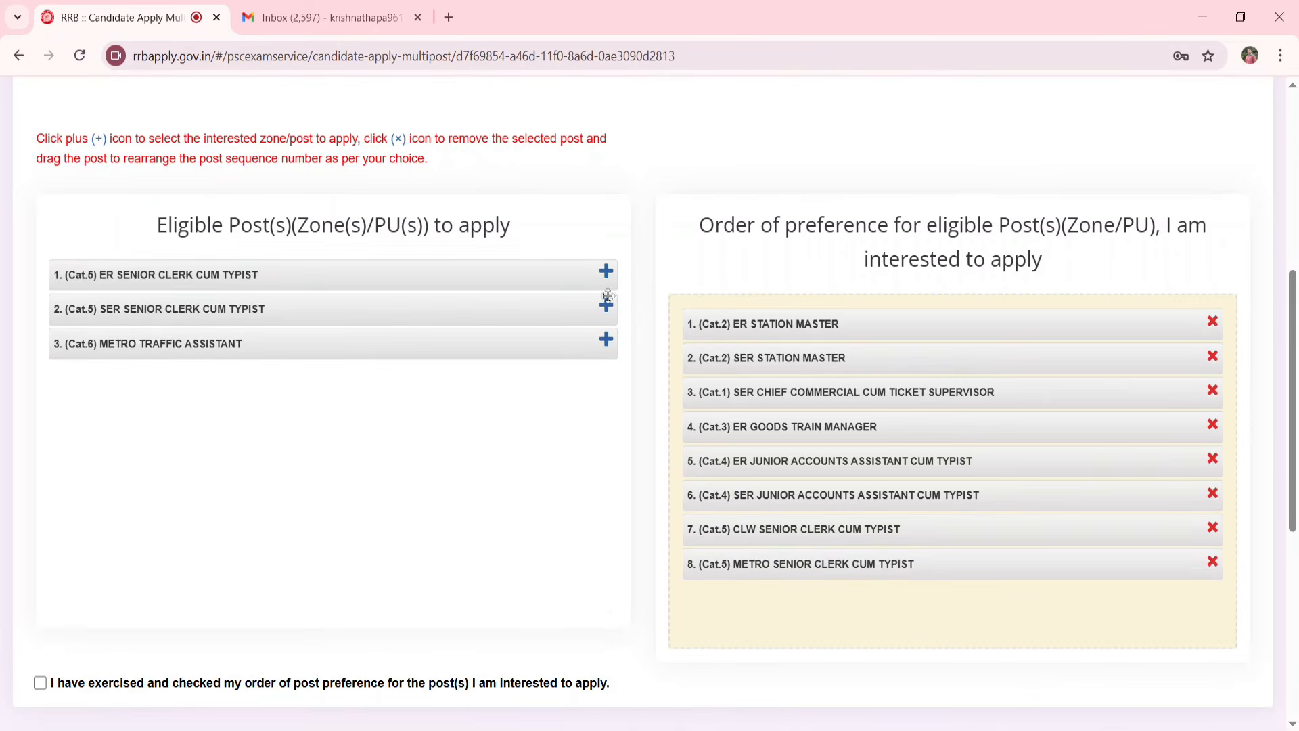
pyautogui.click(606, 274)
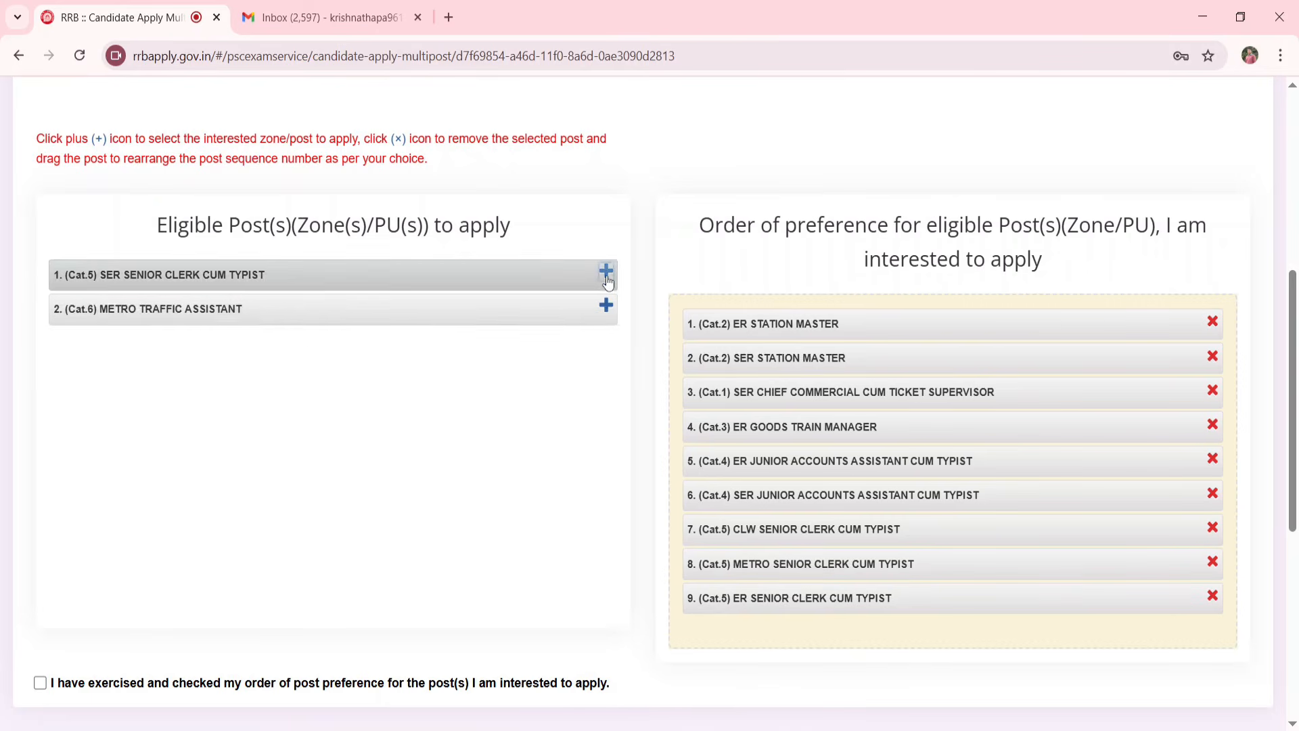
pyautogui.click(606, 273)
pyautogui.click(606, 273)
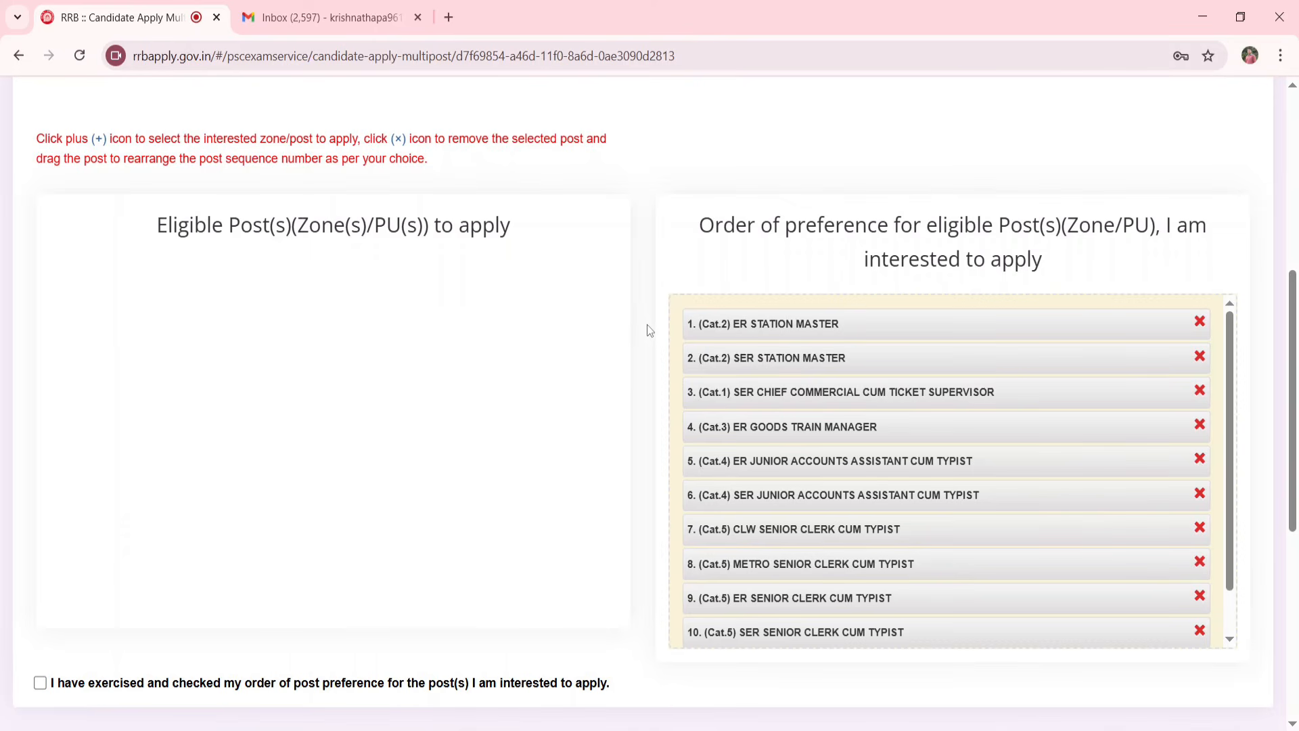
# Step: Tick the preference-order and eligibility declarations, enter DHEMAJI as Place, and preview the application
pyautogui.scroll(-4, 623, 379)
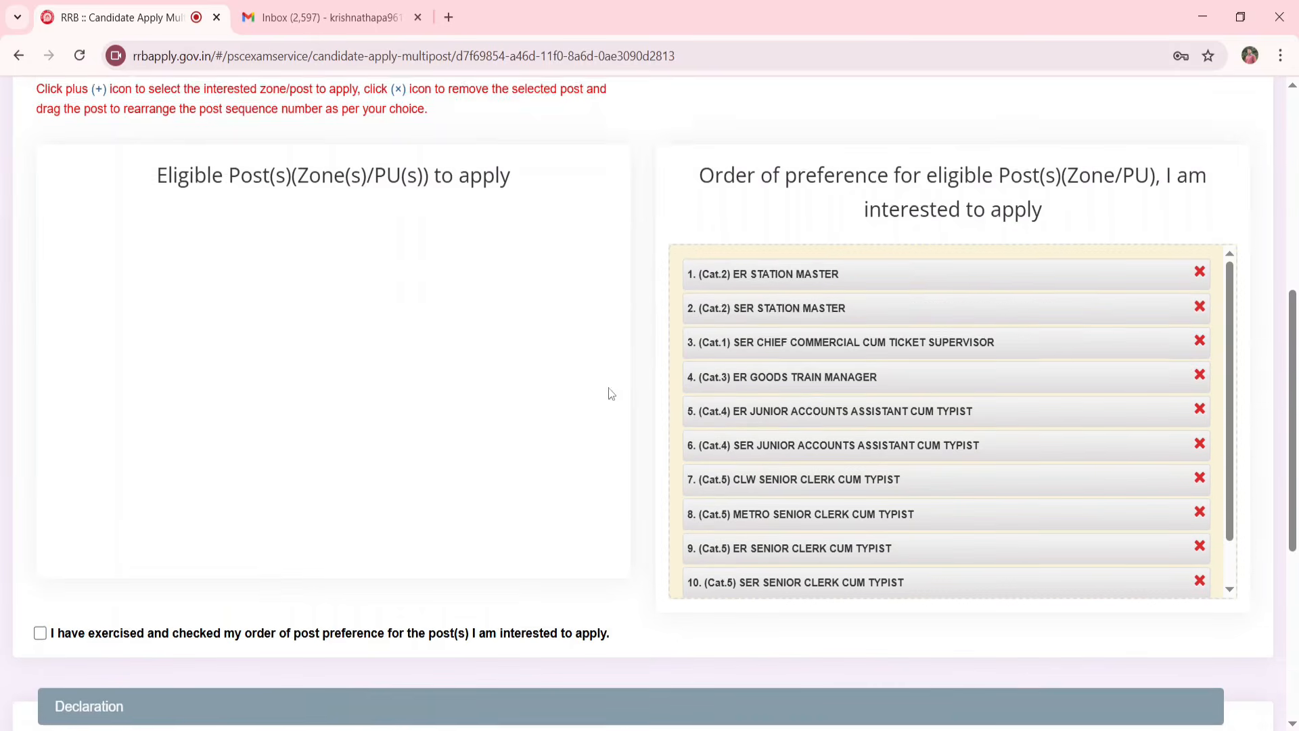
pyautogui.click(41, 417)
pyautogui.scroll(-3, 182, 500)
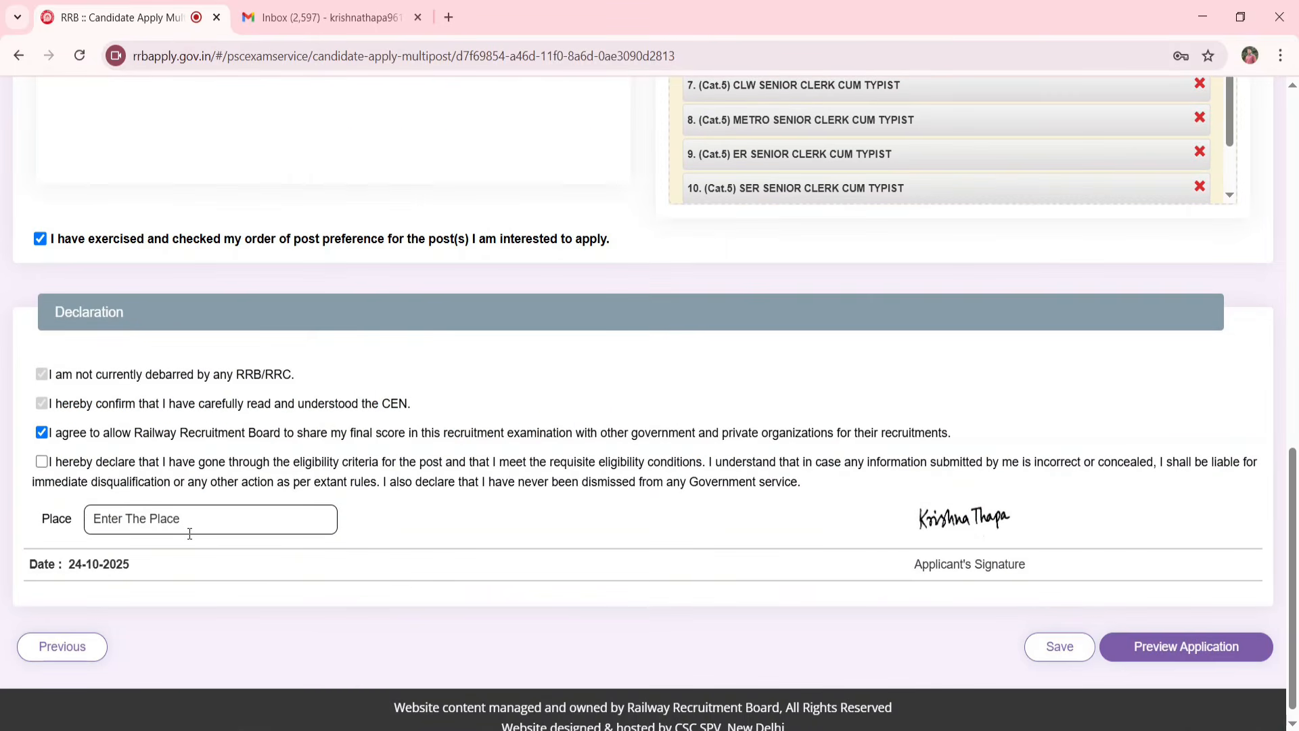
pyautogui.click(41, 463)
pyautogui.write('DHEMAJI')
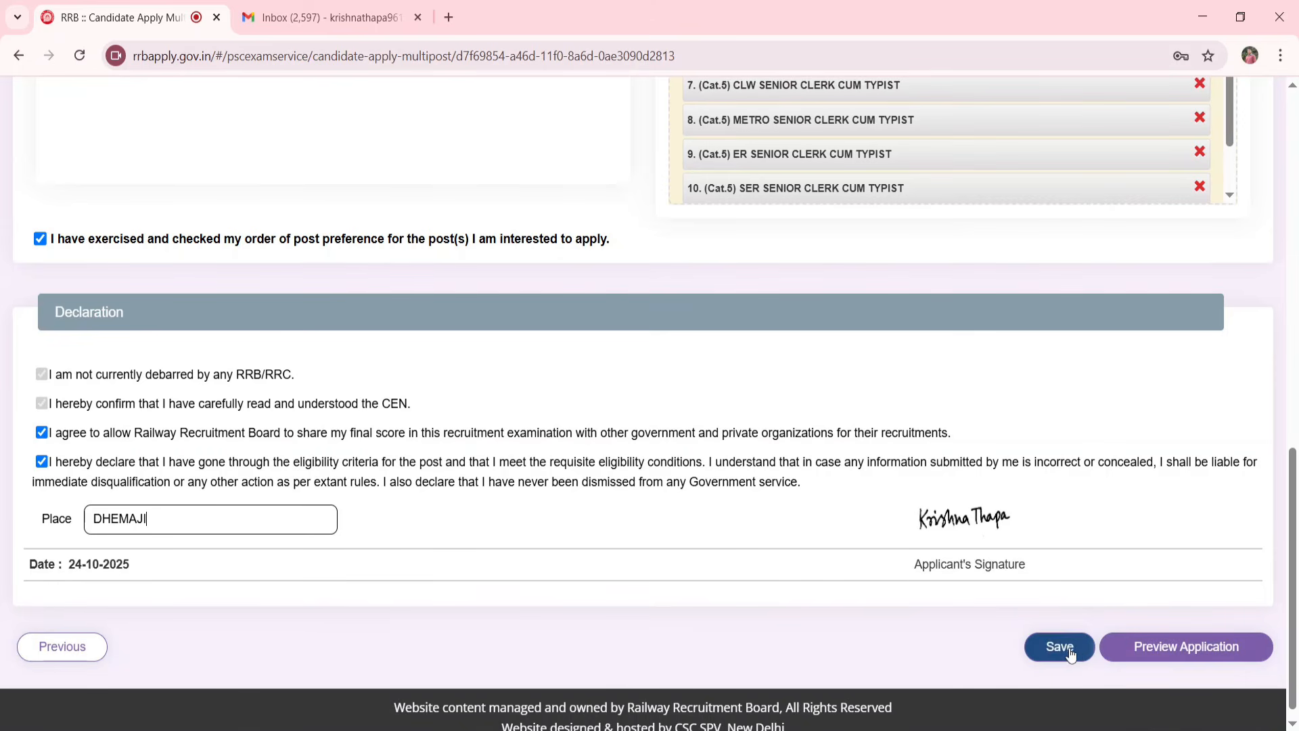
pyautogui.click(1169, 653)
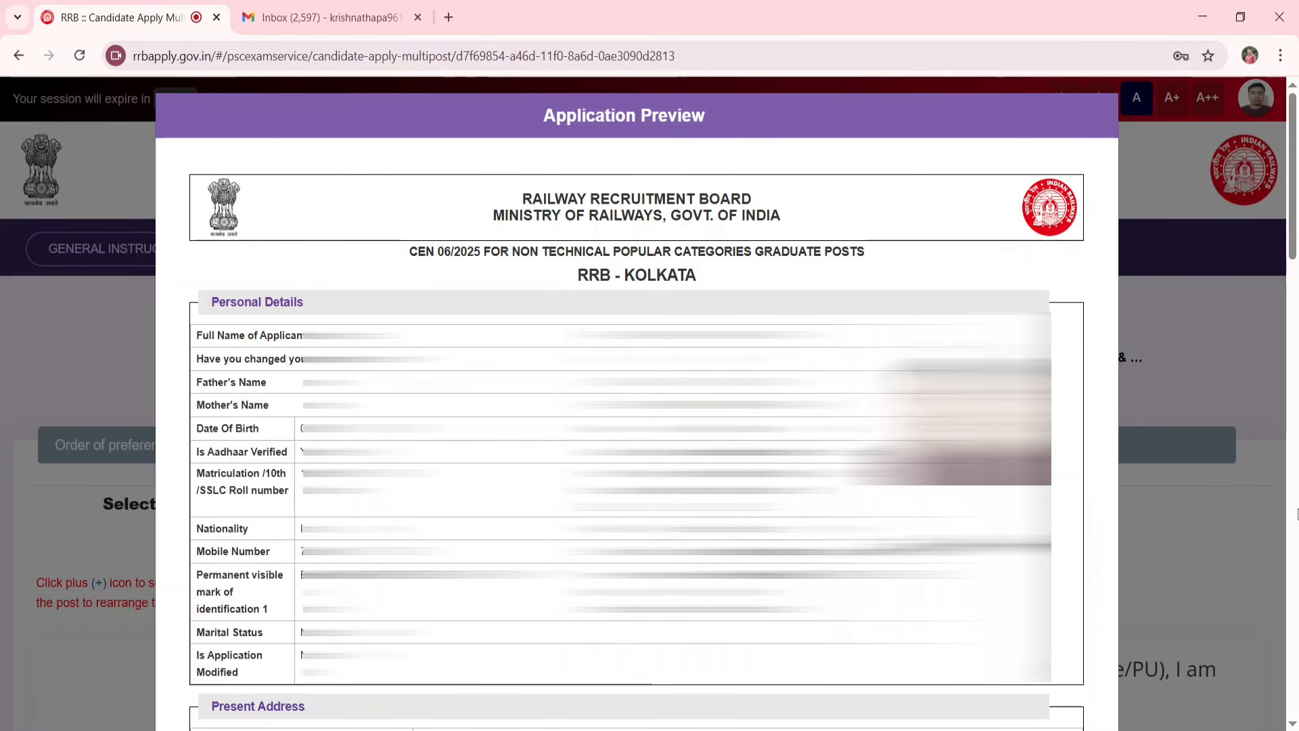
# Step: Tick 'I have re-checked the above details' in the preview and submit the application
pyautogui.scroll(-20, 862, 481)
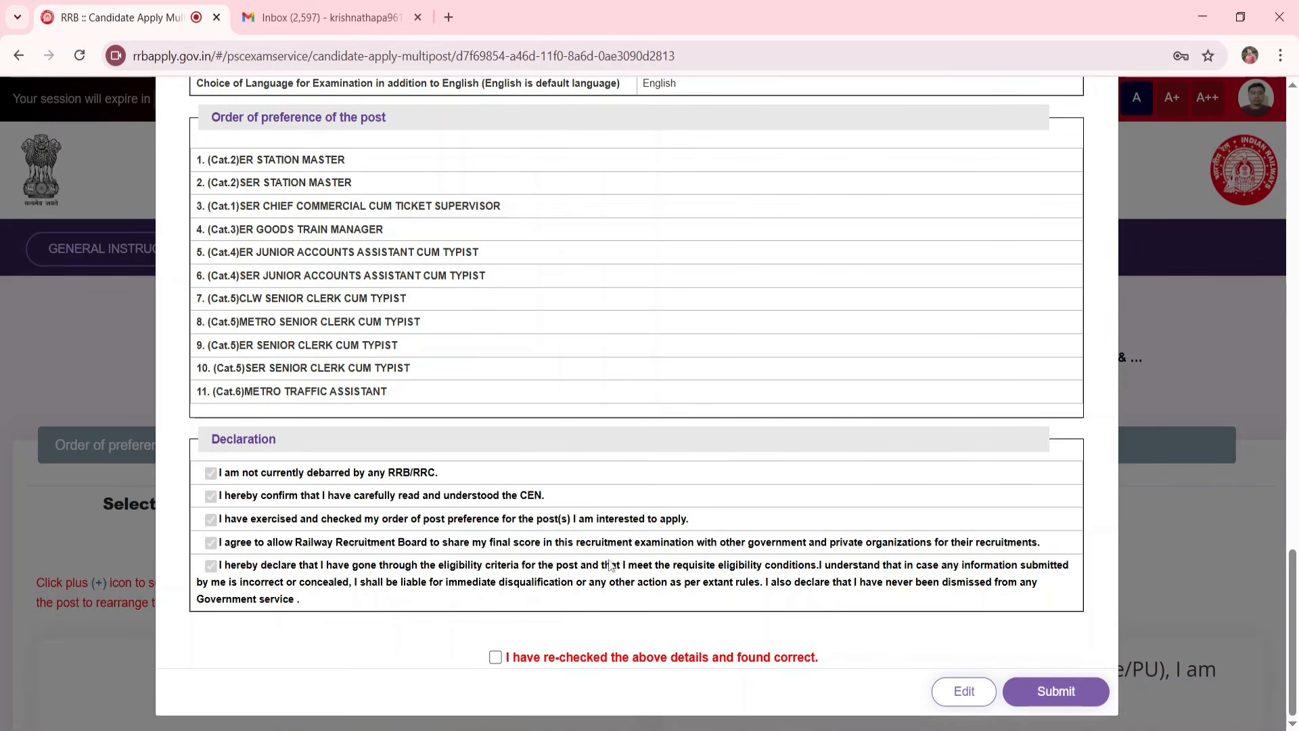
pyautogui.click(495, 658)
pyautogui.click(1040, 685)
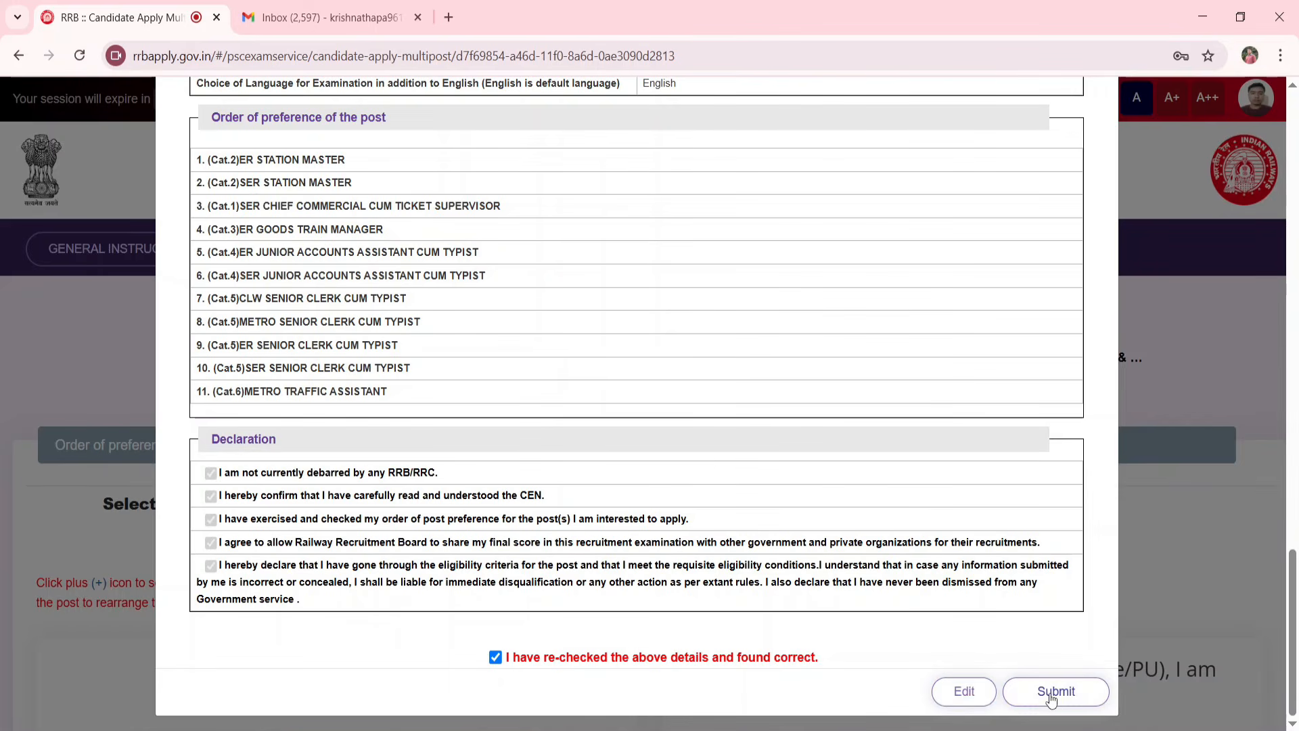
pyautogui.click(1051, 694)
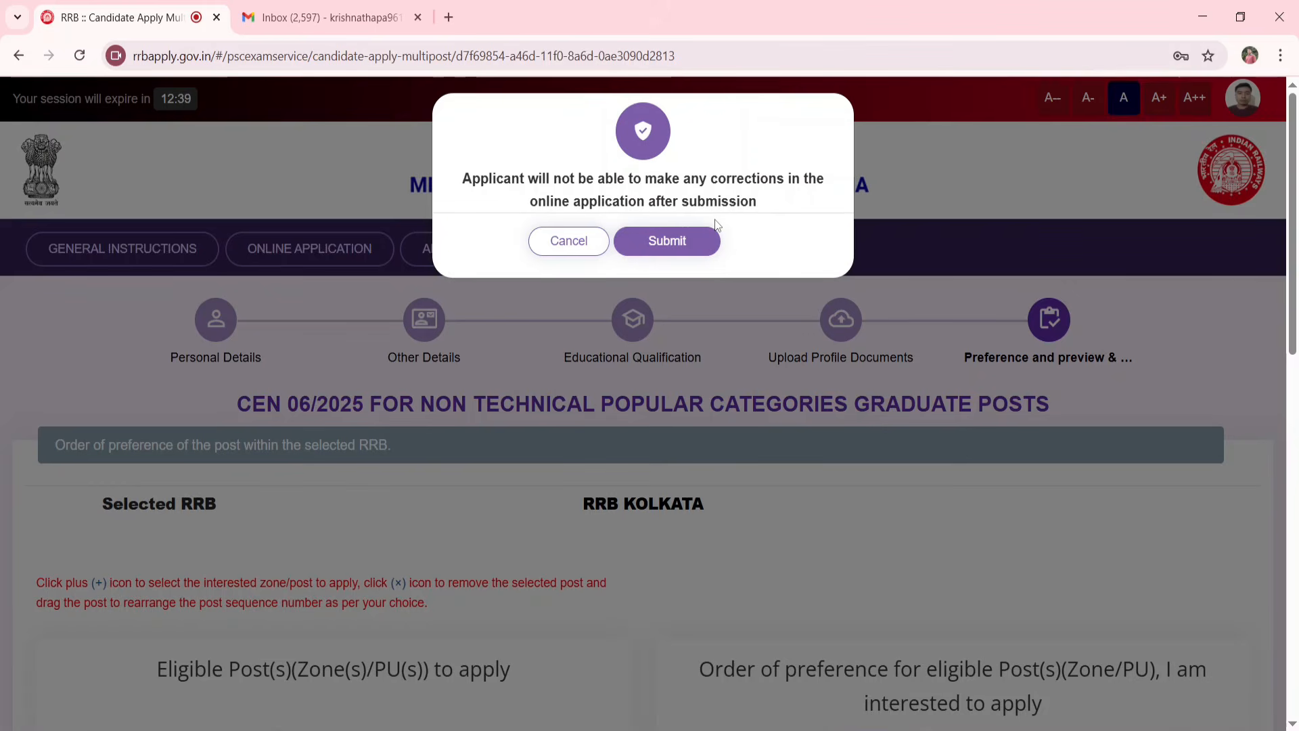
# Step: Confirm final submission, choose SBIePay, accept the Terms & Conditions and proceed to pay ₹500
pyautogui.click(674, 246)
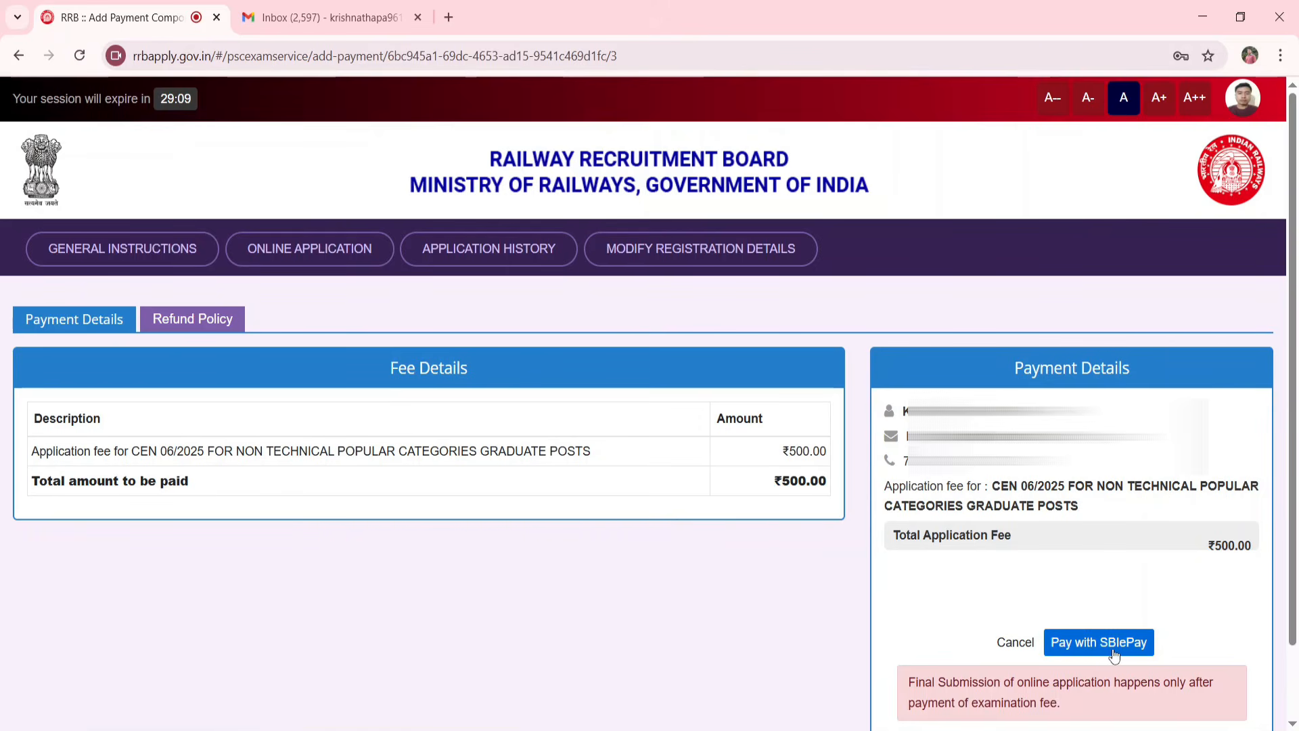
pyautogui.scroll(-2, 1118, 653)
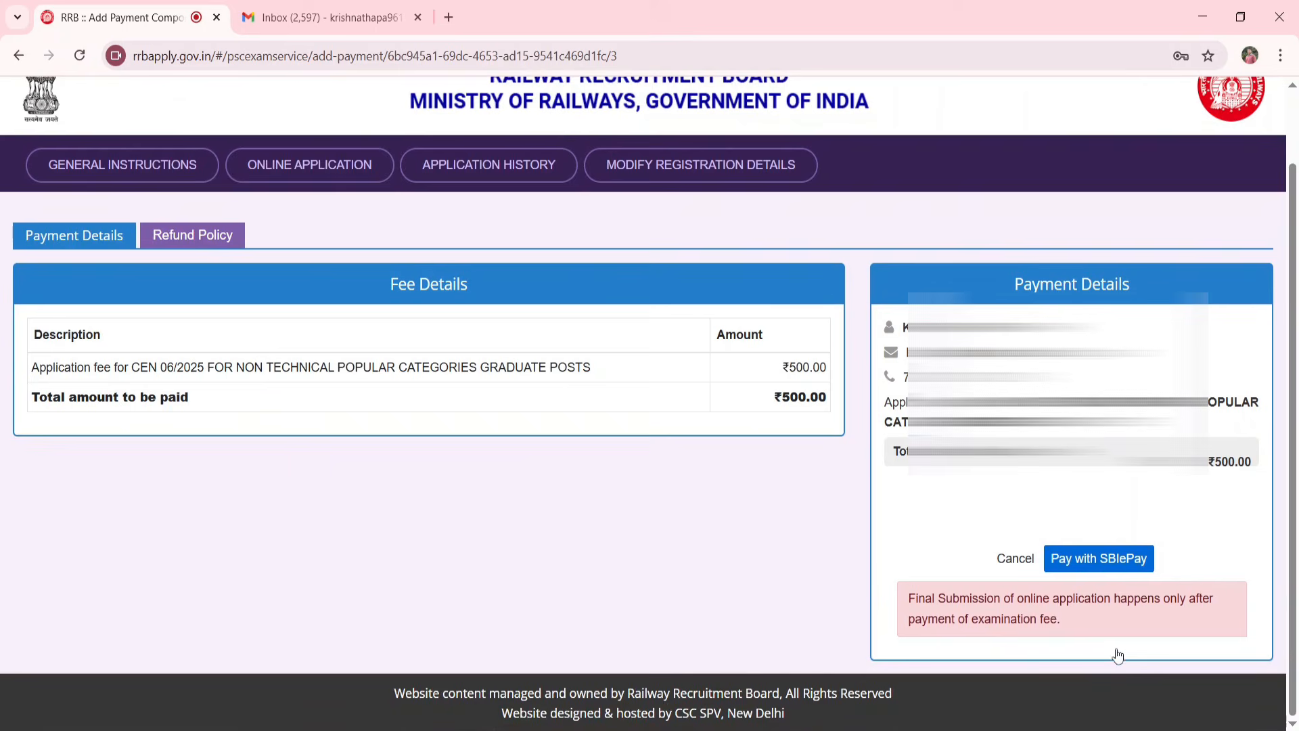
pyautogui.click(1100, 559)
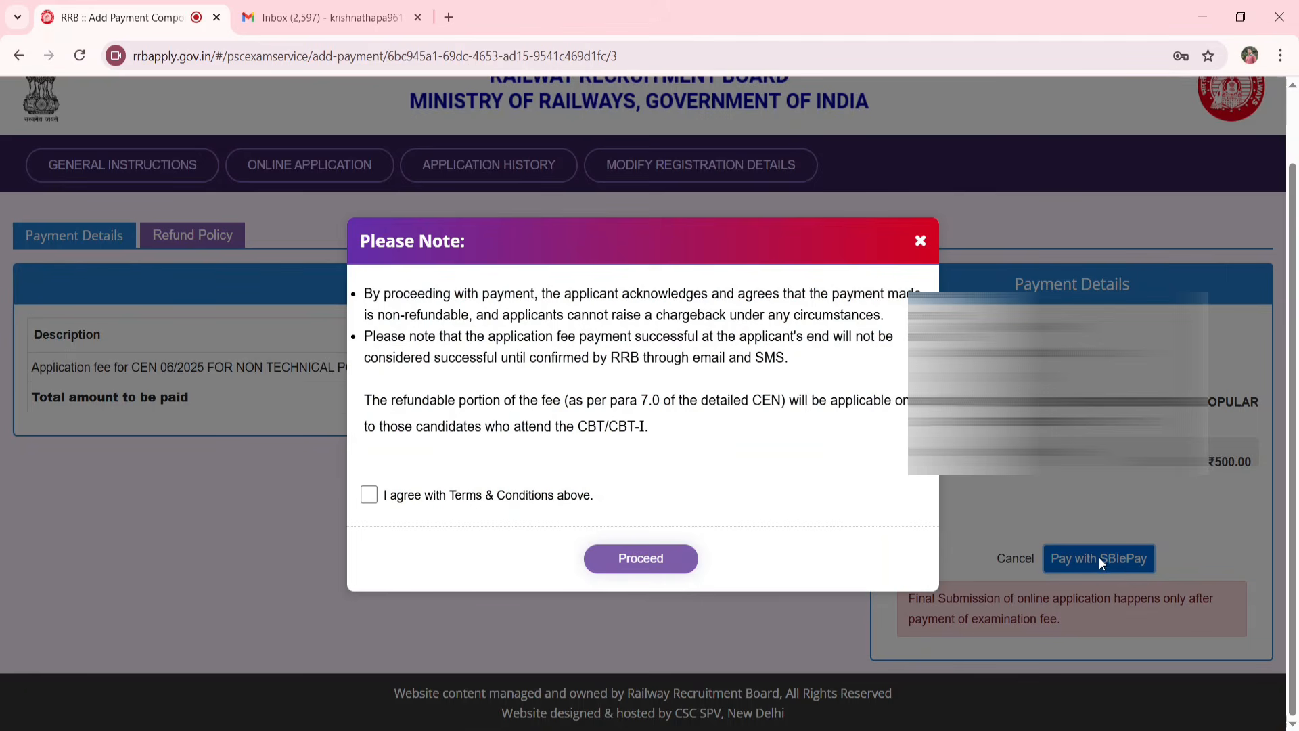
pyautogui.click(371, 494)
pyautogui.click(648, 561)
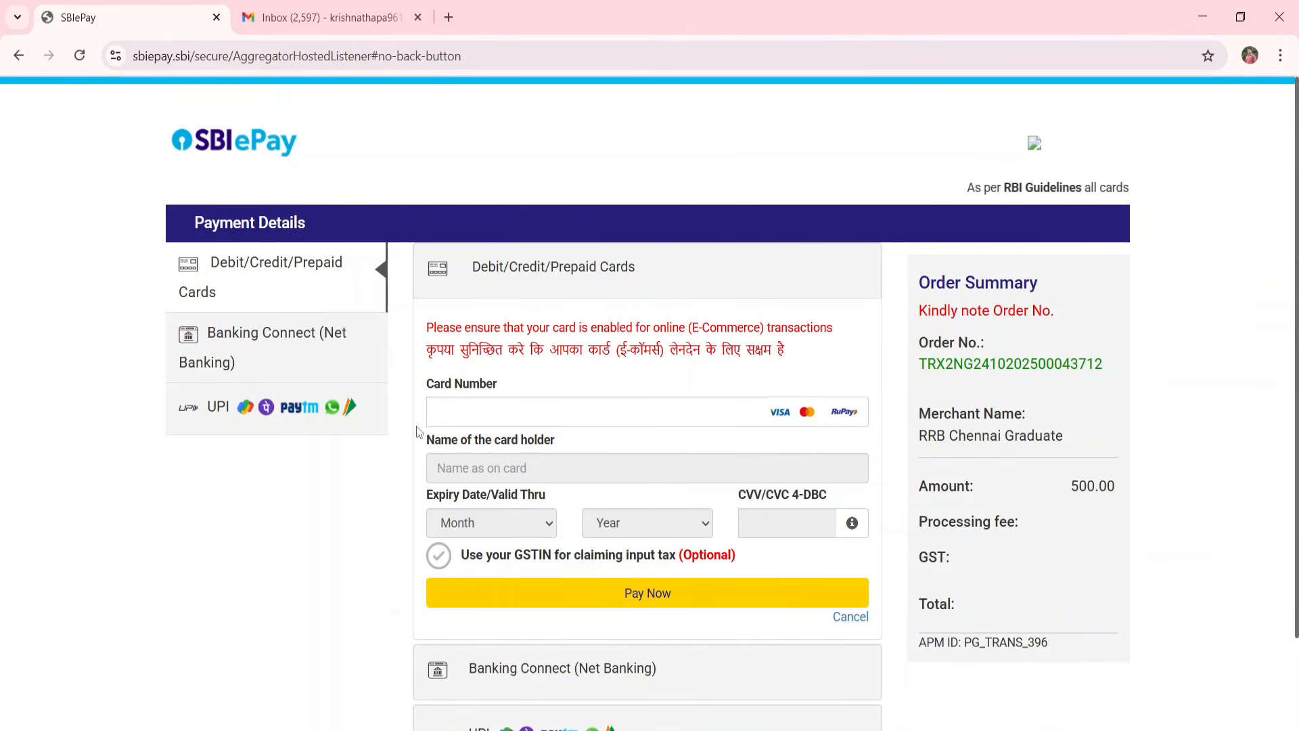
# Step: Choose UPI QR in SBIePay and generate the QR code to pay the ₹500 fee
pyautogui.click(221, 413)
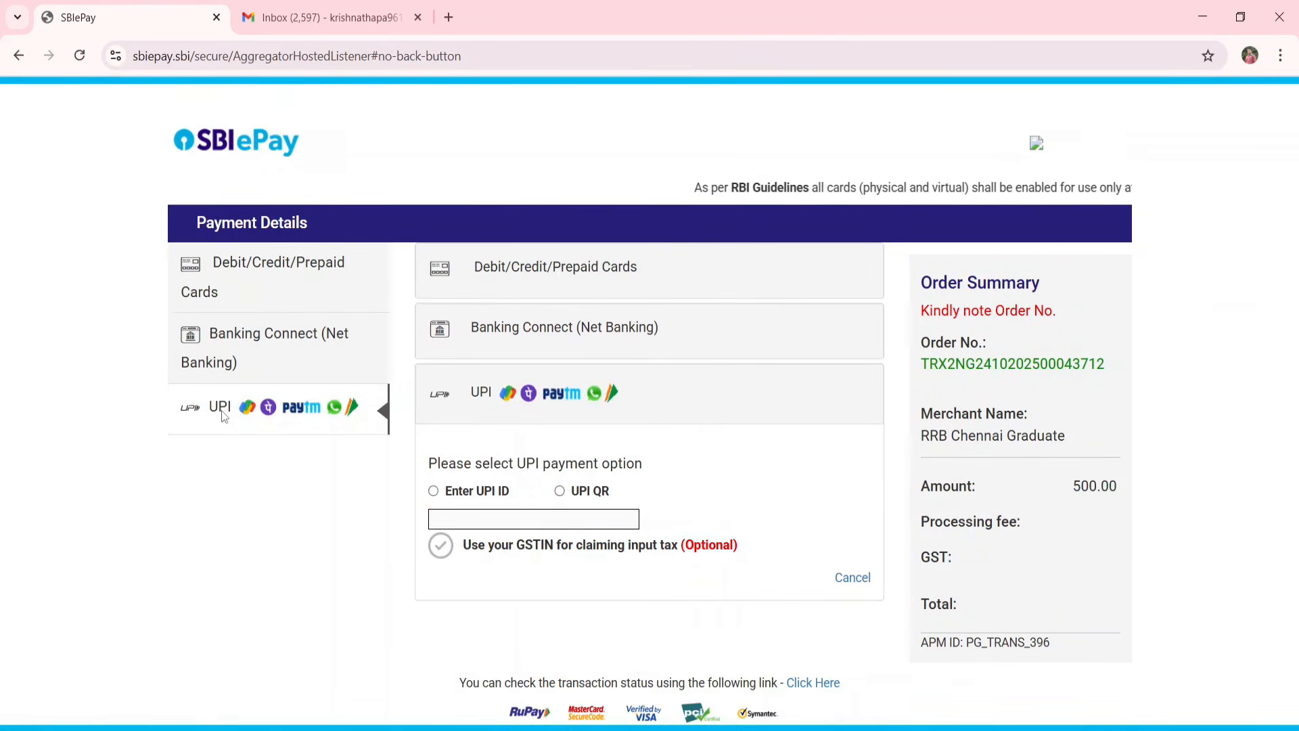
pyautogui.click(559, 492)
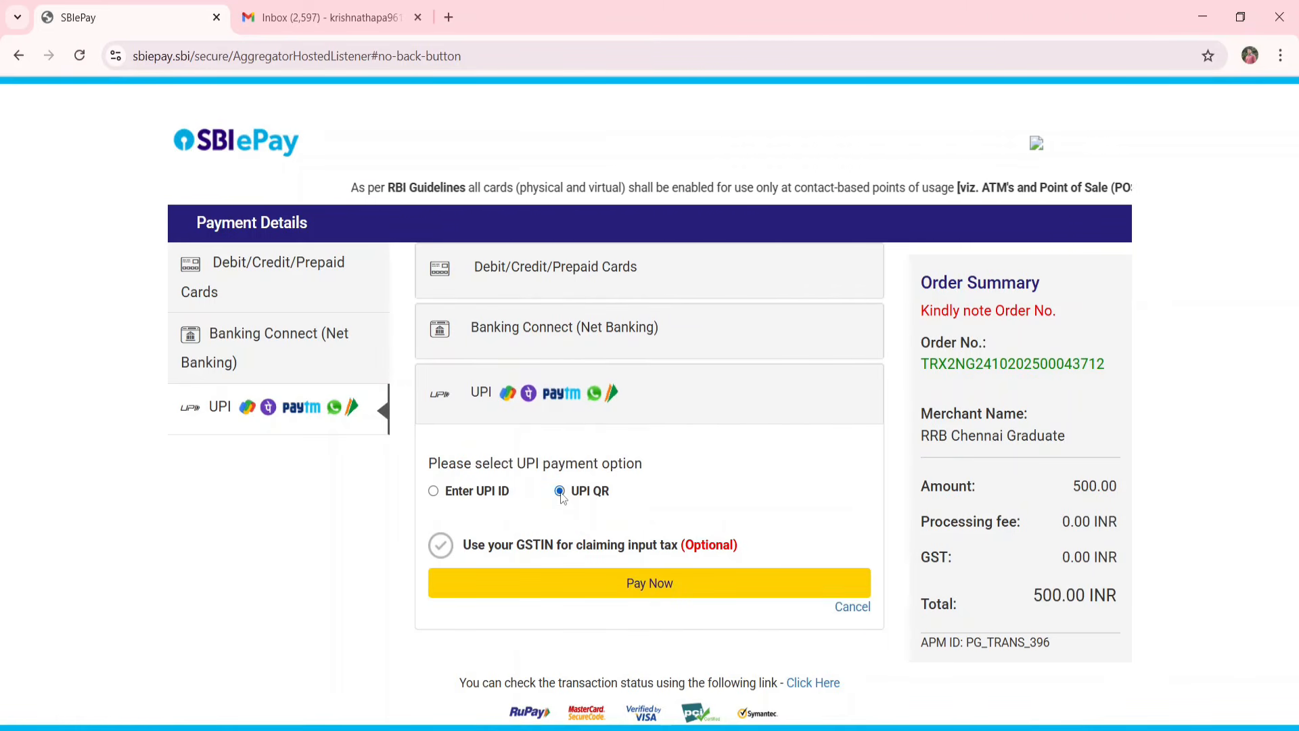
pyautogui.click(654, 594)
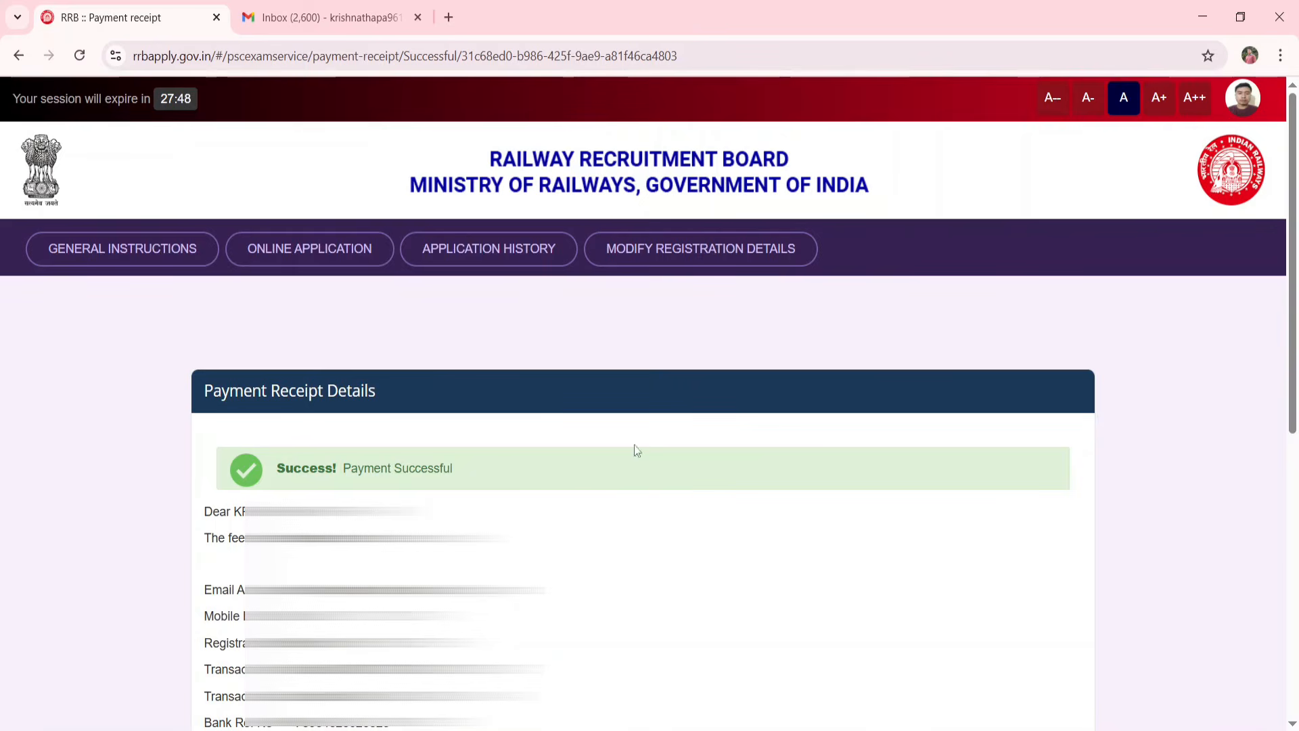
# Step: Open Application History and highlight the CEN 06/2025 Graduate Posts row's 'Payment Completed' status
pyautogui.click(492, 258)
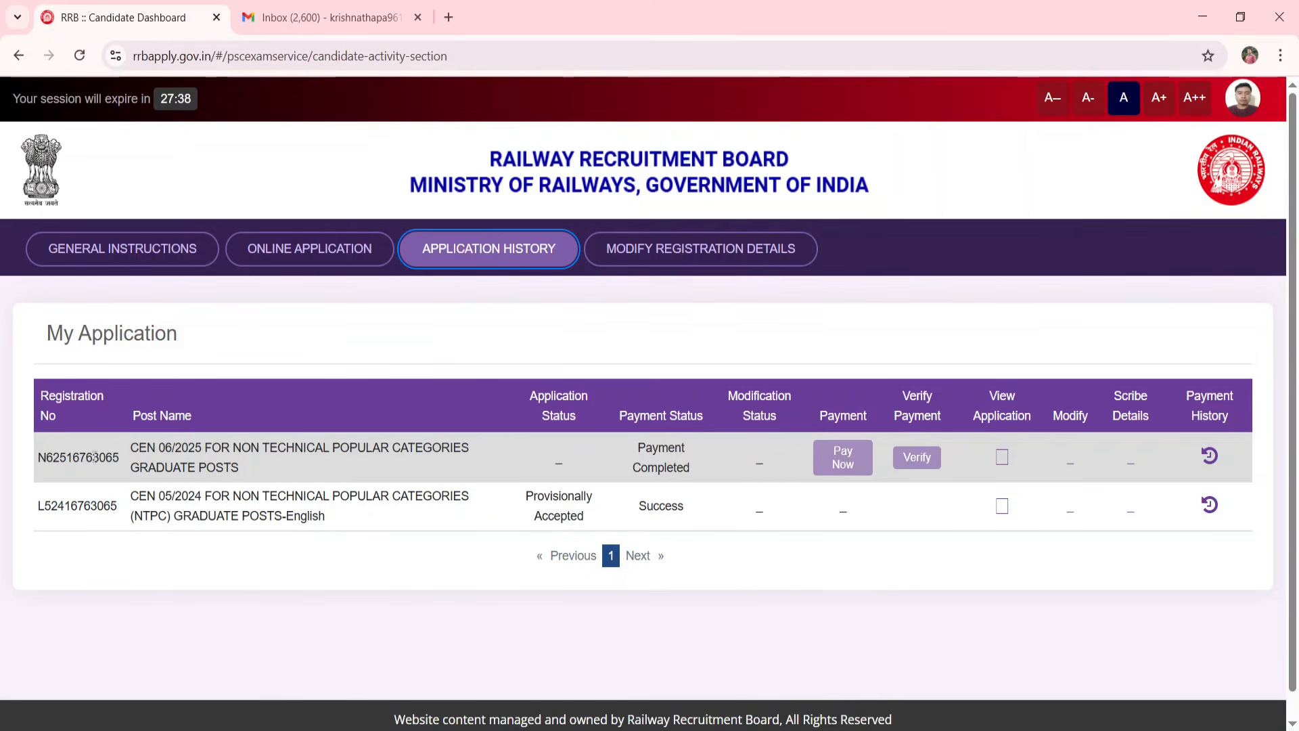
pyautogui.moveTo(128, 467); pyautogui.dragTo(266, 472)
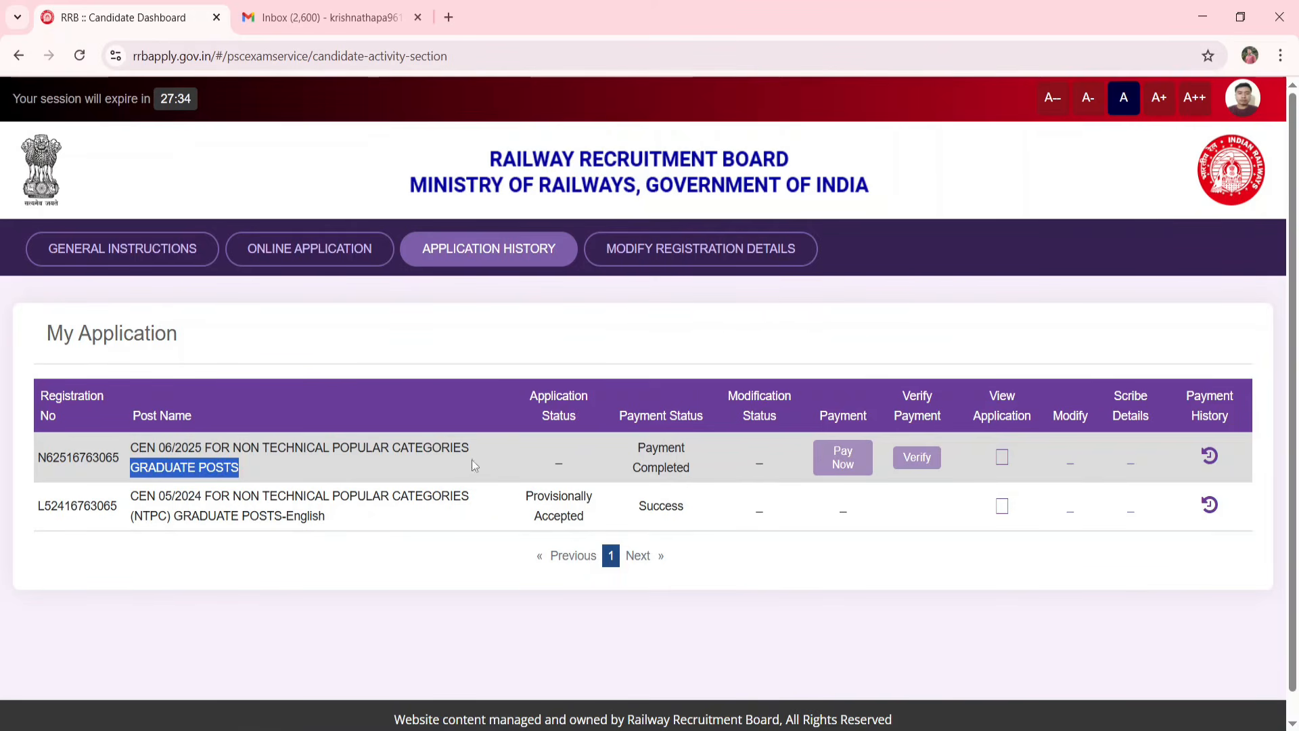
pyautogui.moveTo(638, 448); pyautogui.dragTo(691, 469)
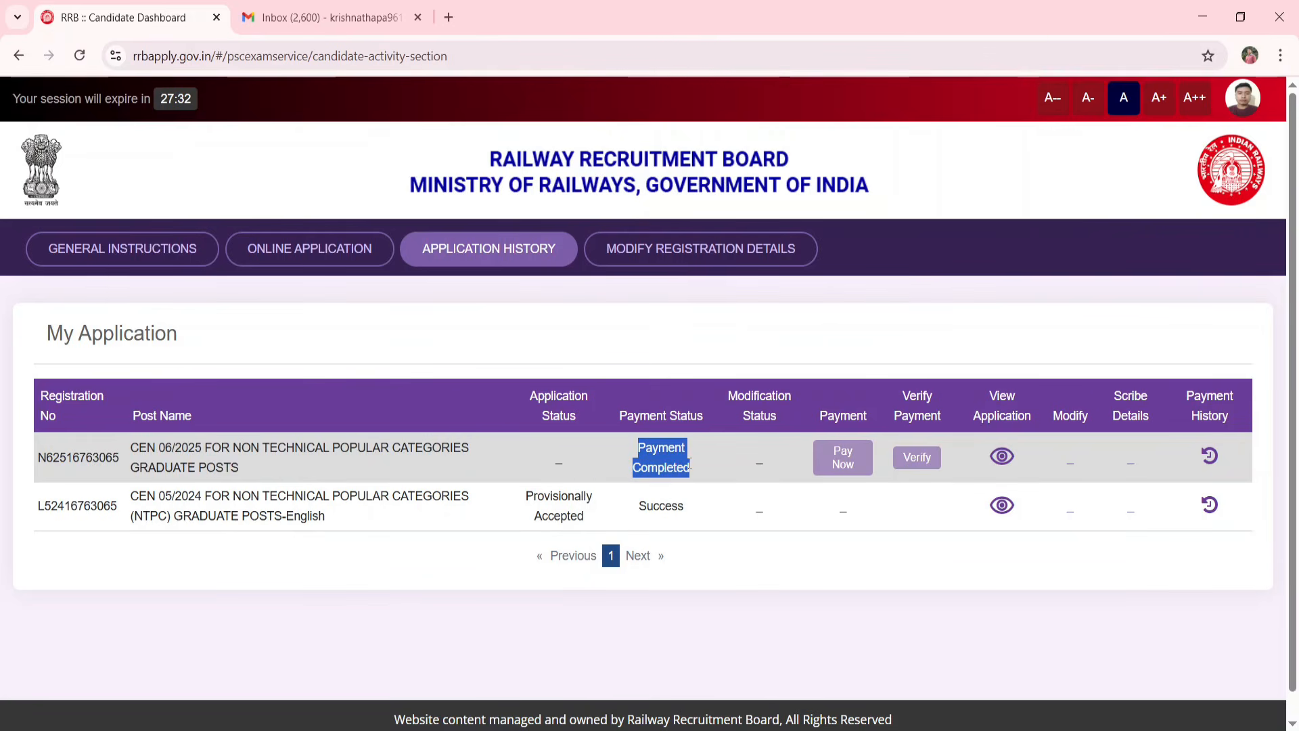
pyautogui.moveTo(528, 496); pyautogui.dragTo(585, 514)
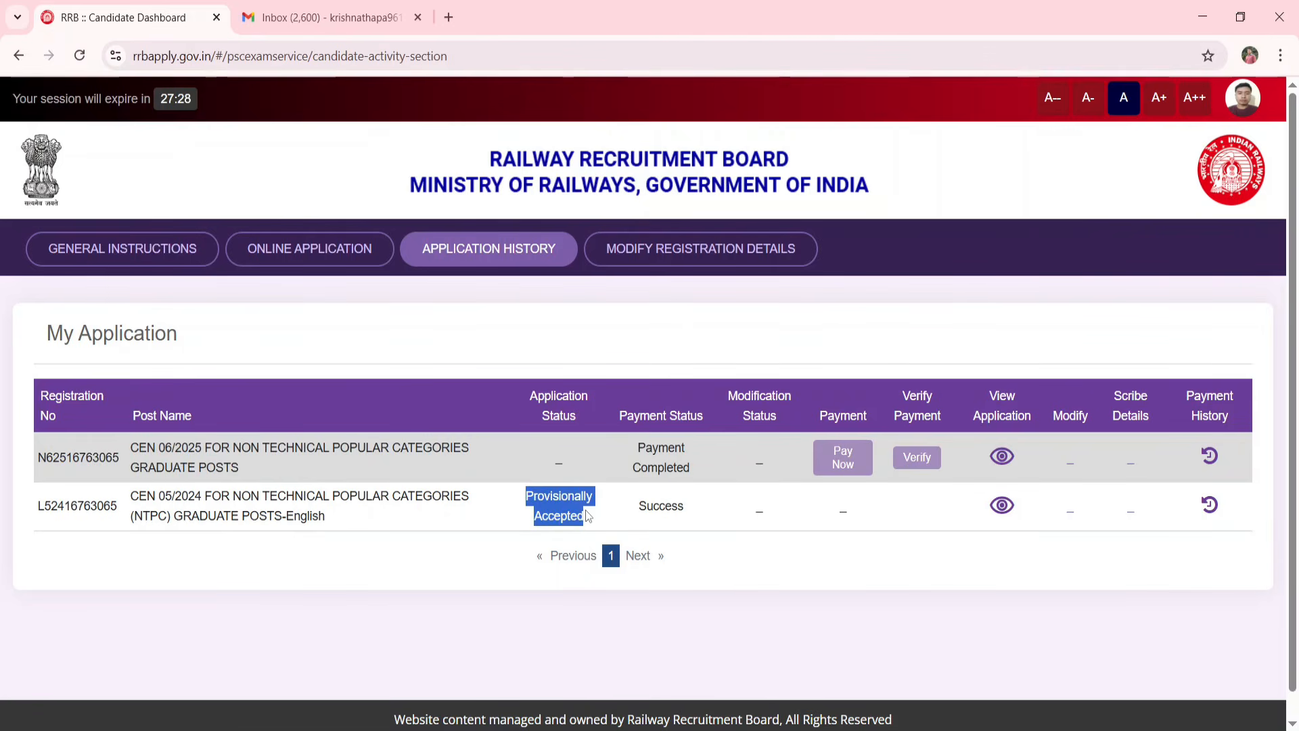
pyautogui.click(562, 487)
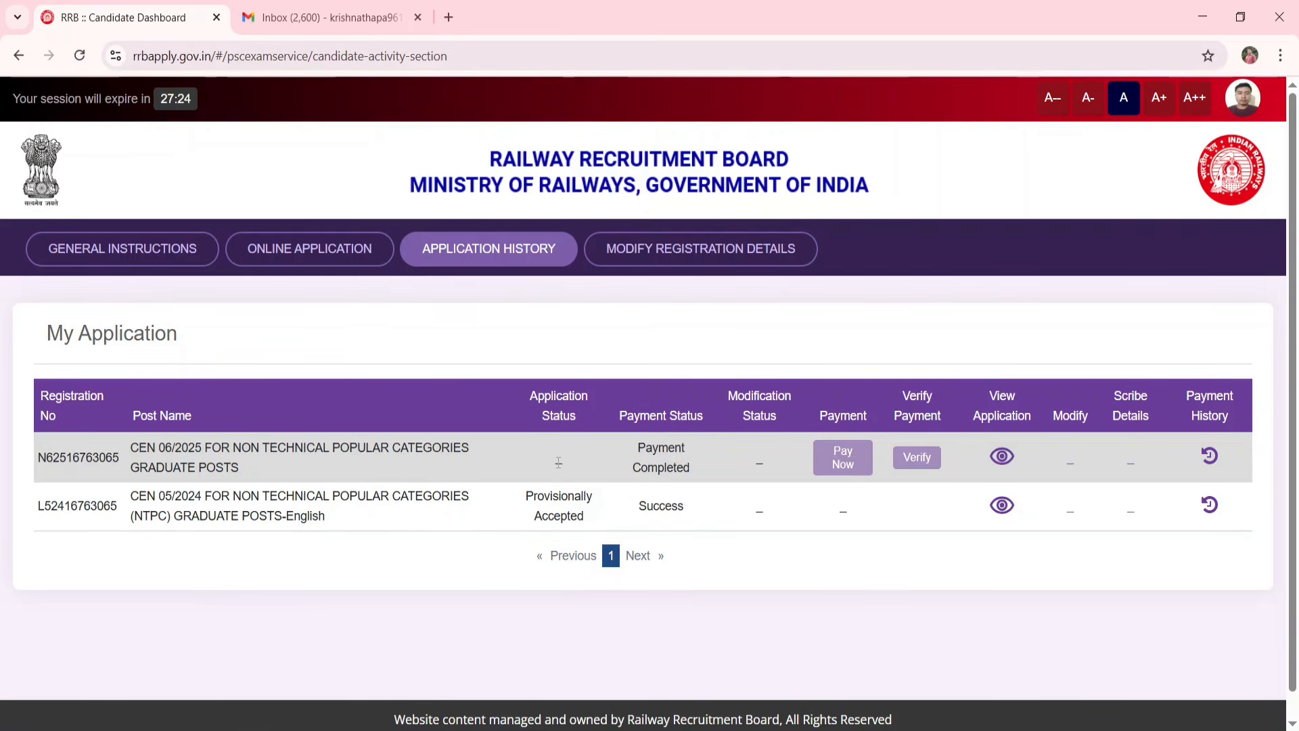
pyautogui.doubleClick(560, 463)
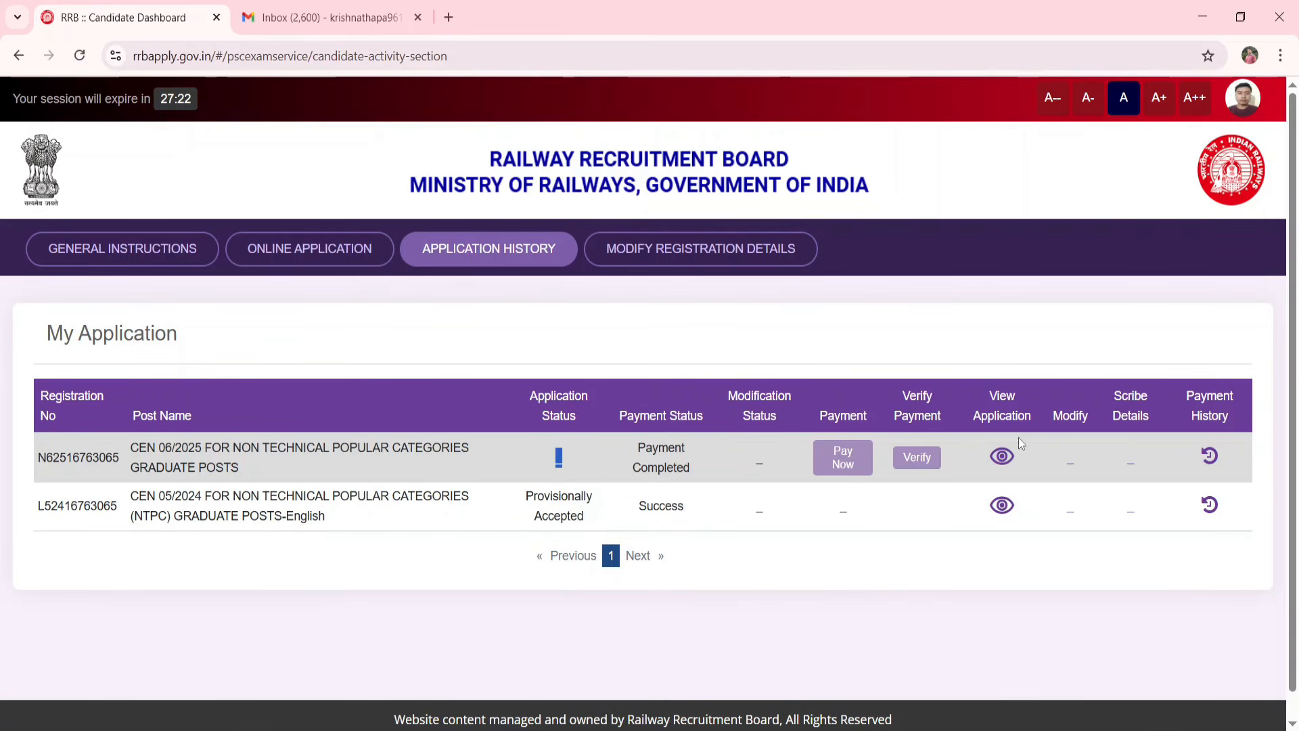